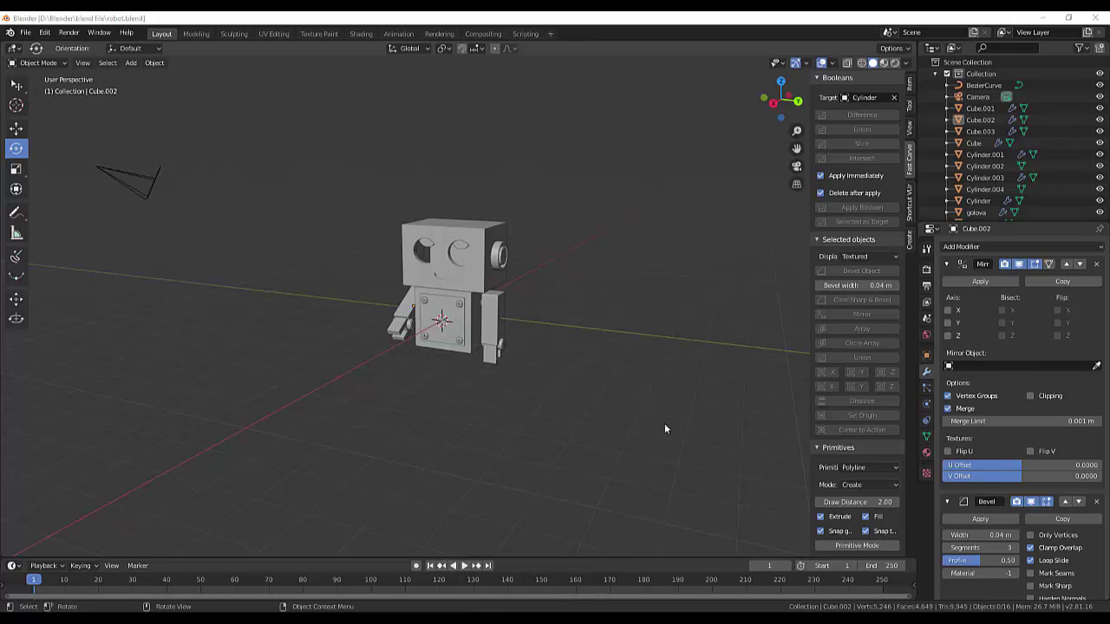
Step: Switch to front orthographic view, zoom in on the robot, and bring up the Add menu's mesh list
{"action": "key", "text": "KP_3"}
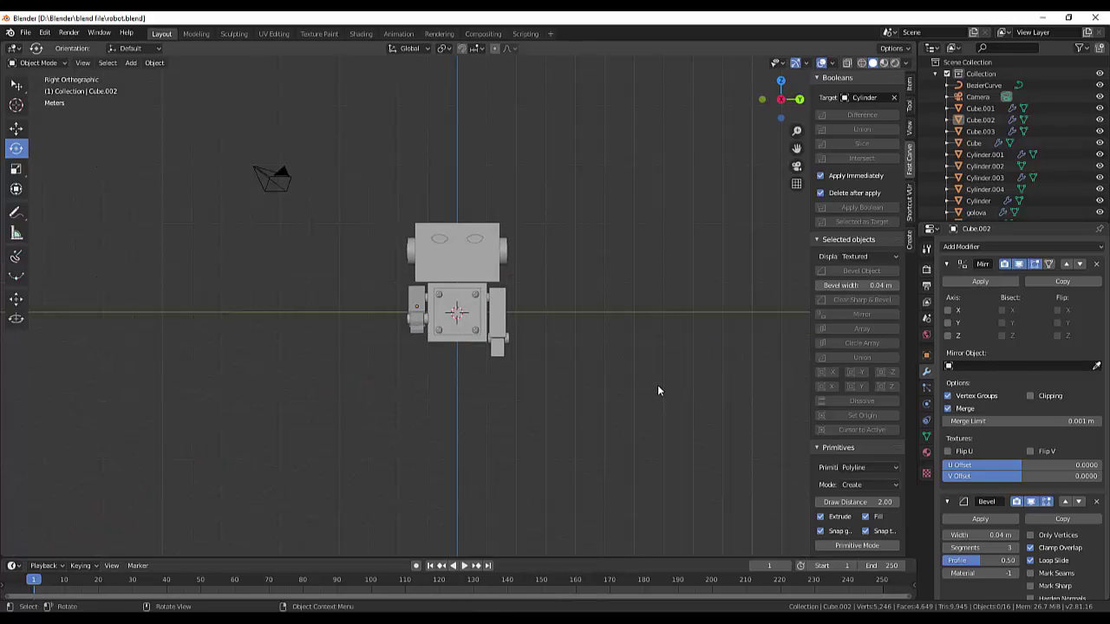
{"action": "key", "text": "KP_1"}
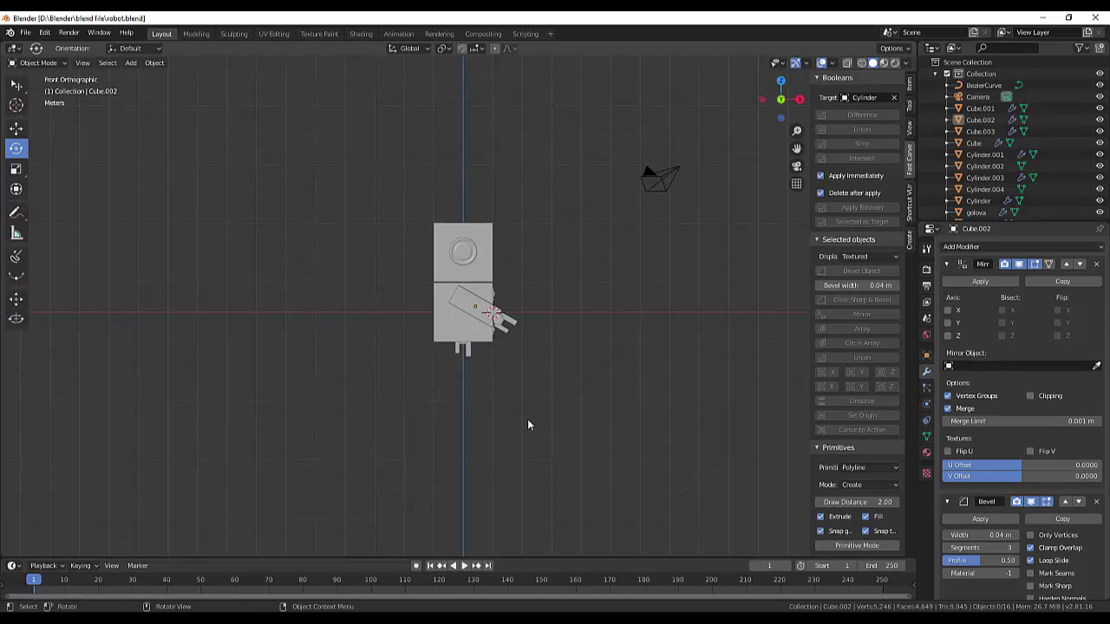
{"action": "scroll", "coordinate": [527, 424], "scroll_direction": "up", "scroll_amount": 2}
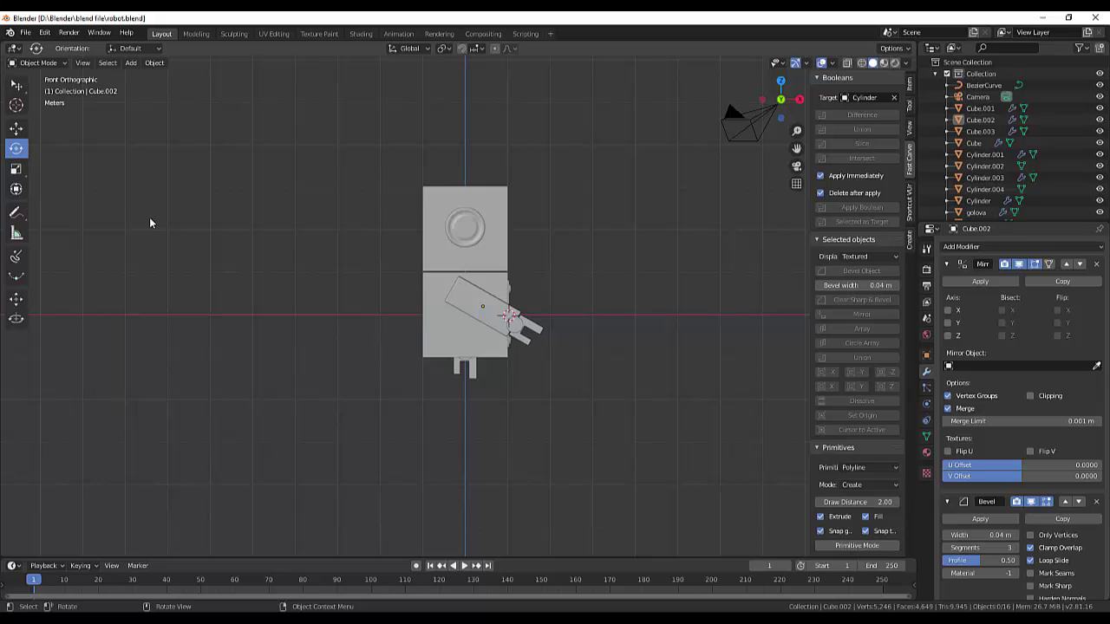
{"action": "key", "text": "shift+a"}
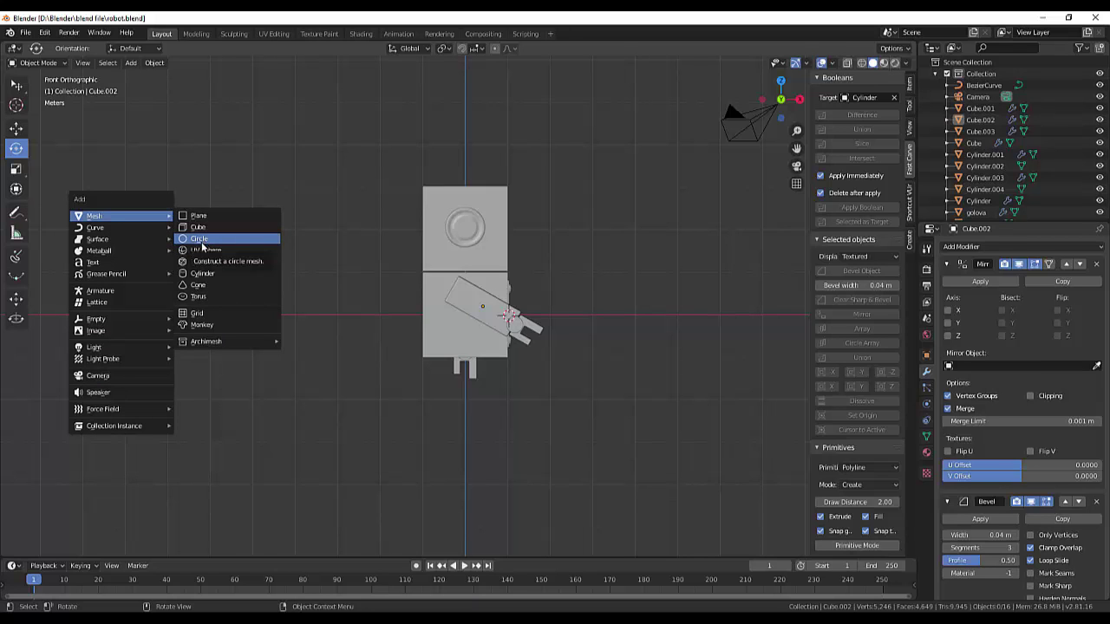
Step: Add a cylinder and rotate it 90° about the X axis so it faces front
{"action": "left_click", "coordinate": [204, 273]}
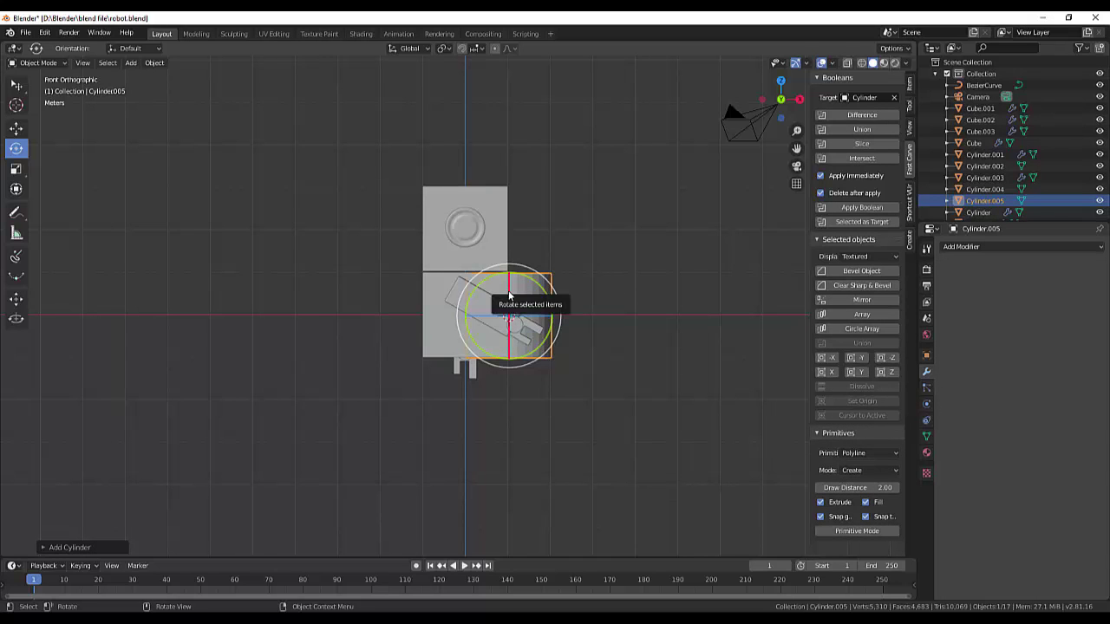
{"action": "left_click_drag", "start_coordinate": [508, 296], "coordinate": [509, 296]}
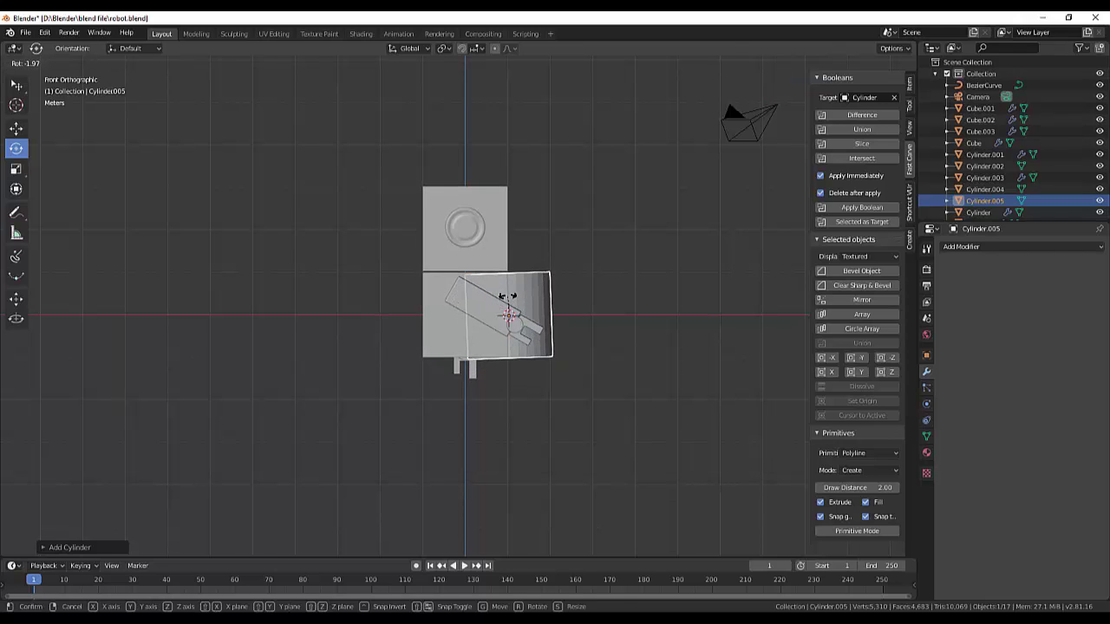
{"action": "key", "text": "x"}
{"action": "left_click_drag", "start_coordinate": [508, 296], "coordinate": [503, 318]}
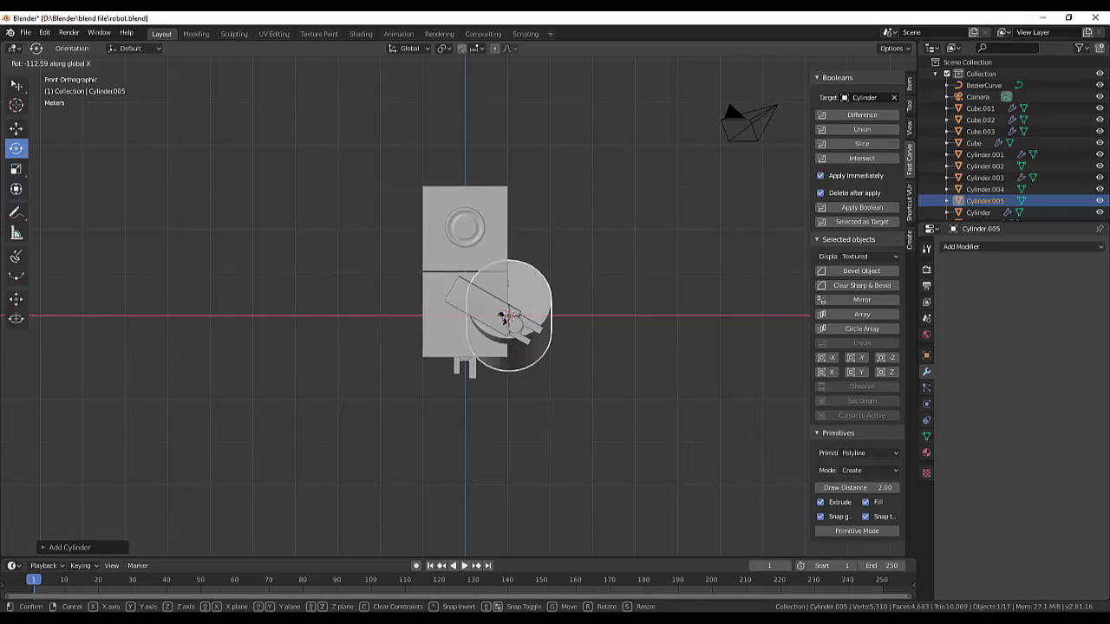
{"action": "type", "text": "90"}
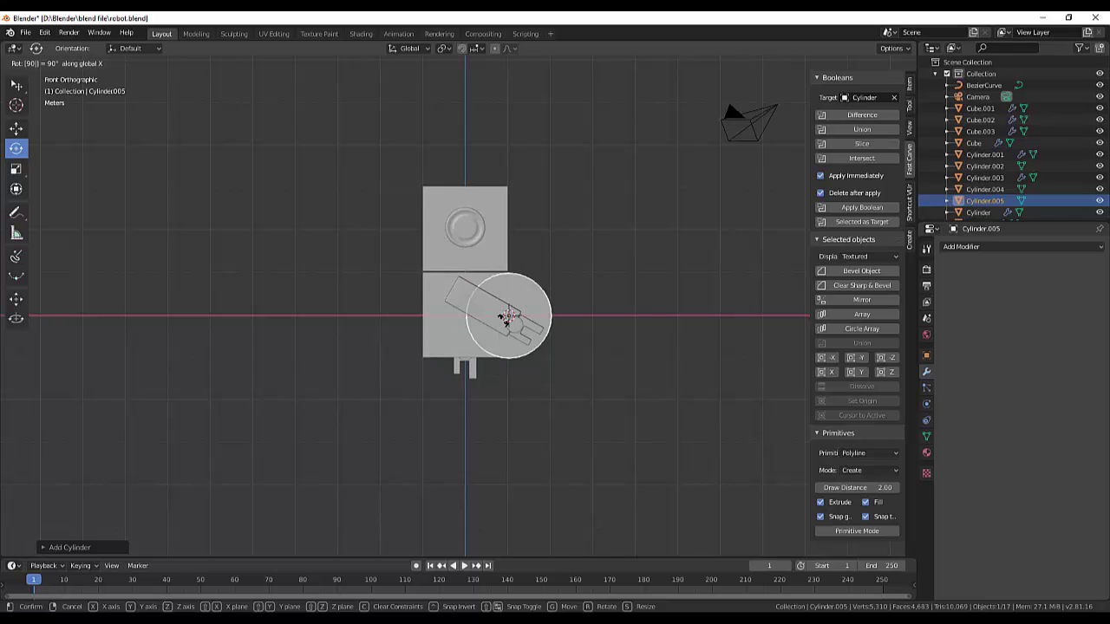
{"action": "key", "text": "Return"}
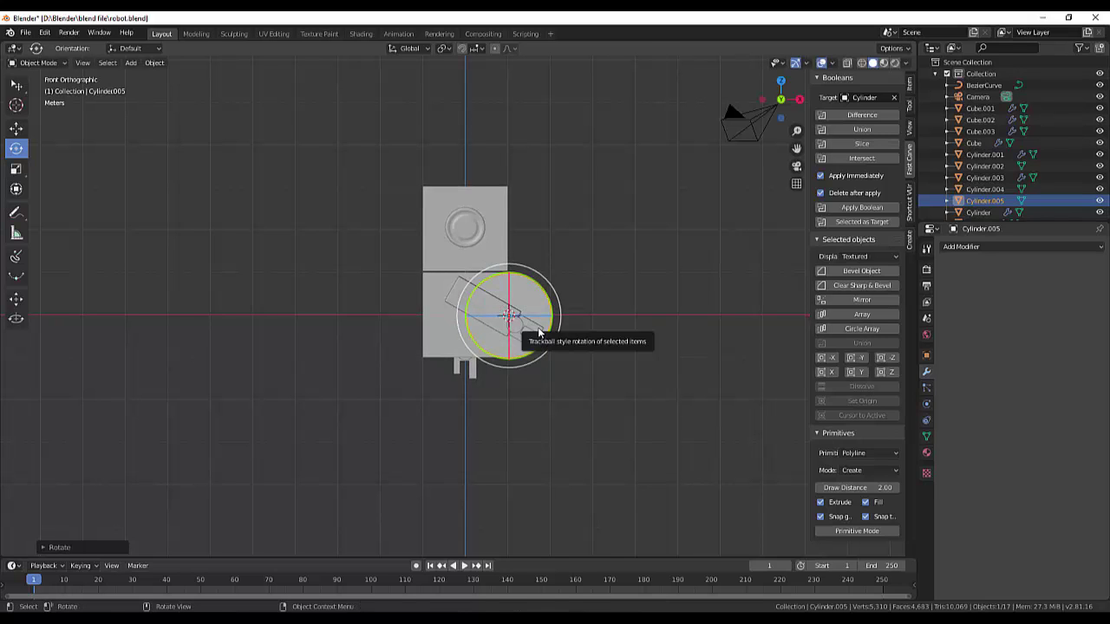
Step: Move the cylinder below the body, scale it to about 0.41, and place it beneath the robot's right side
{"action": "key", "text": "g"}
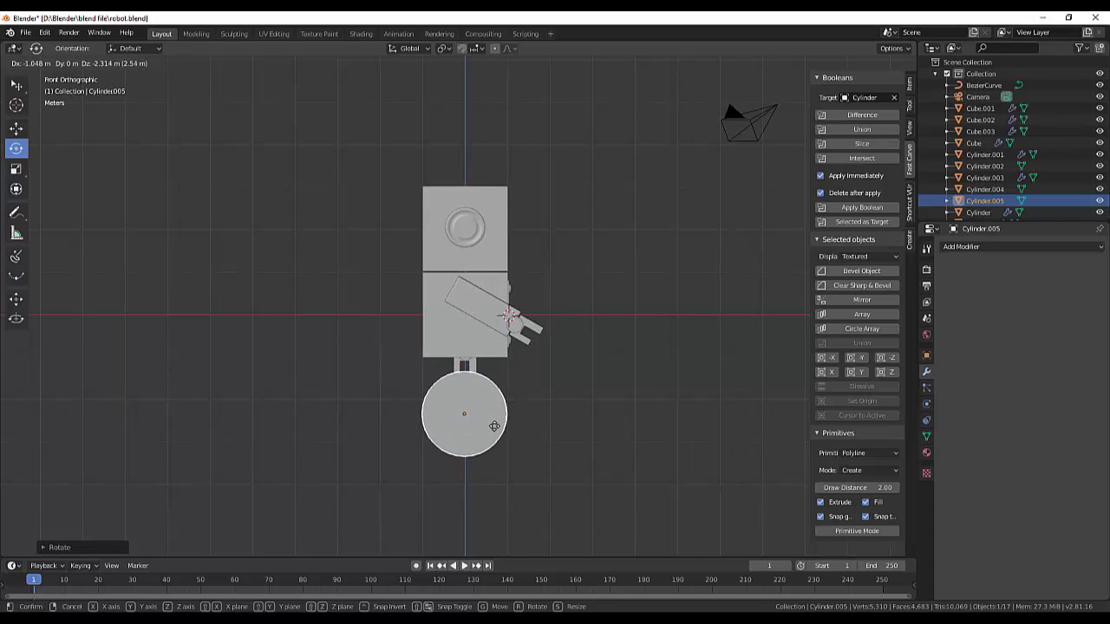
{"action": "left_click", "coordinate": [495, 428]}
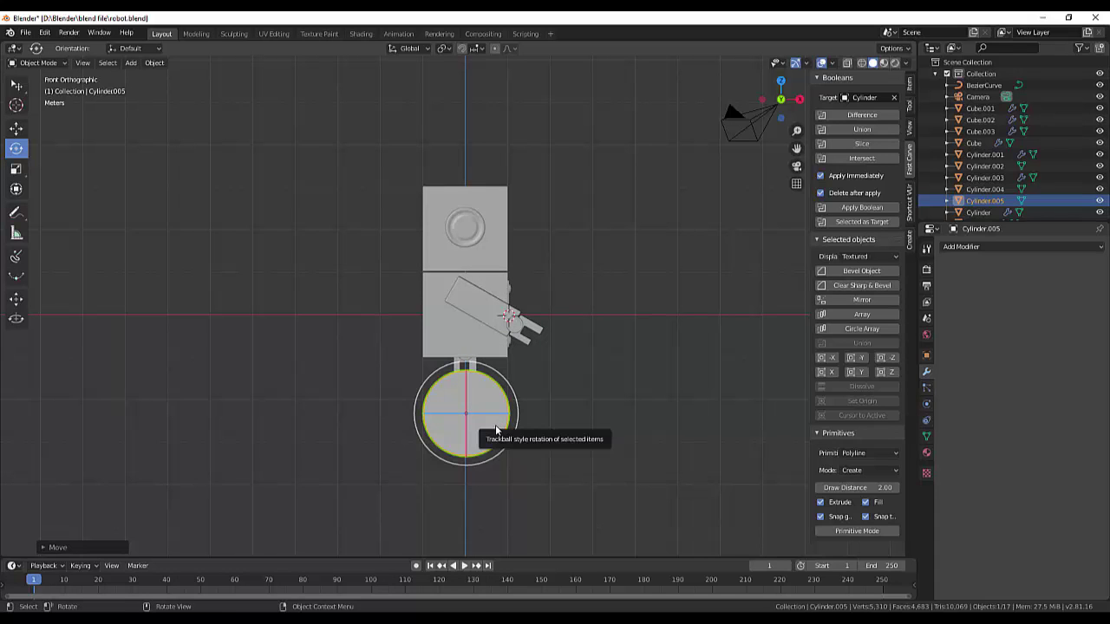
{"action": "key", "text": "s"}
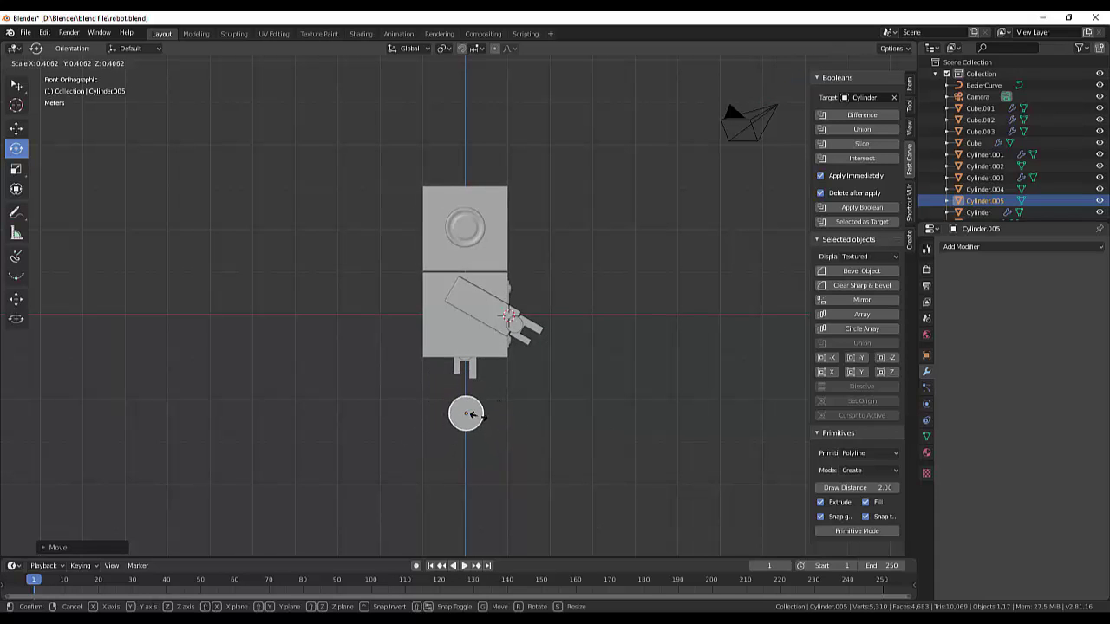
{"action": "left_click", "coordinate": [473, 414]}
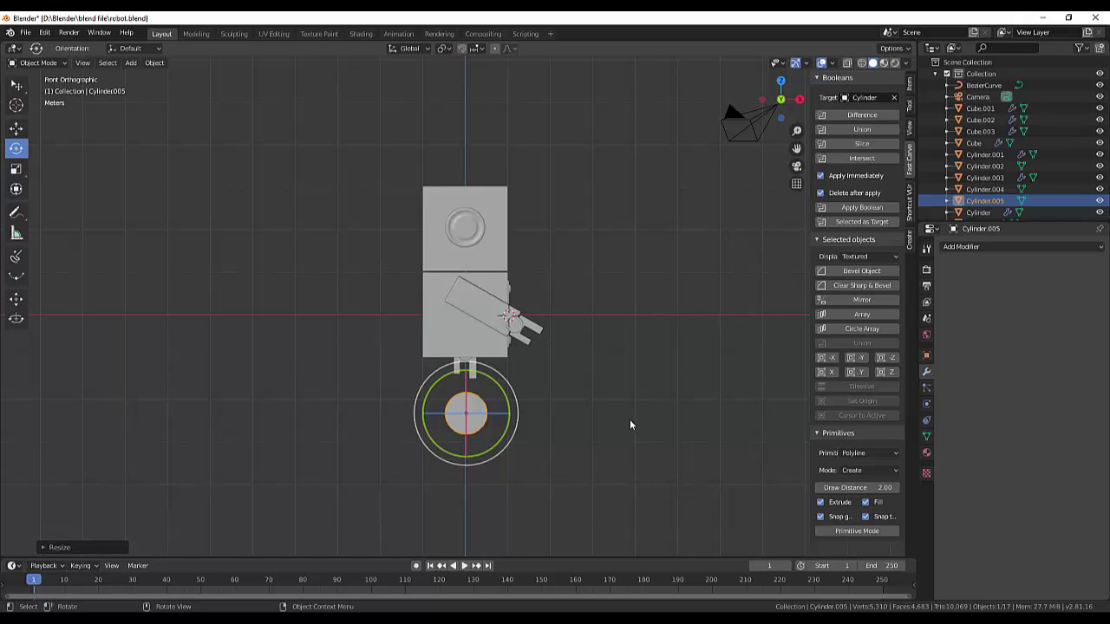
{"action": "key", "text": "g"}
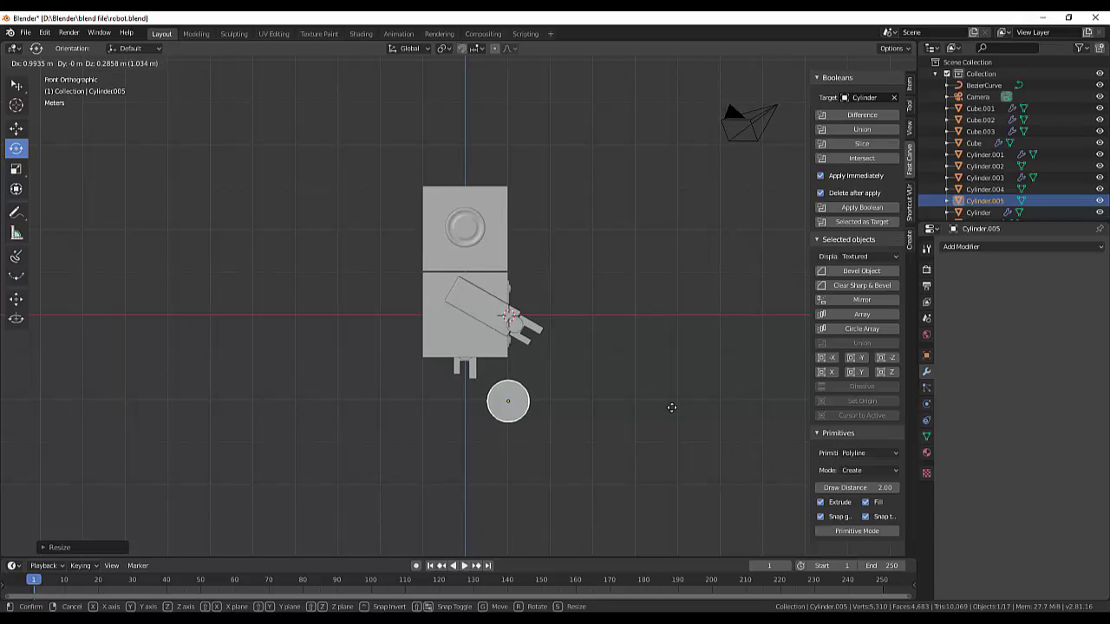
{"action": "left_click", "coordinate": [671, 407]}
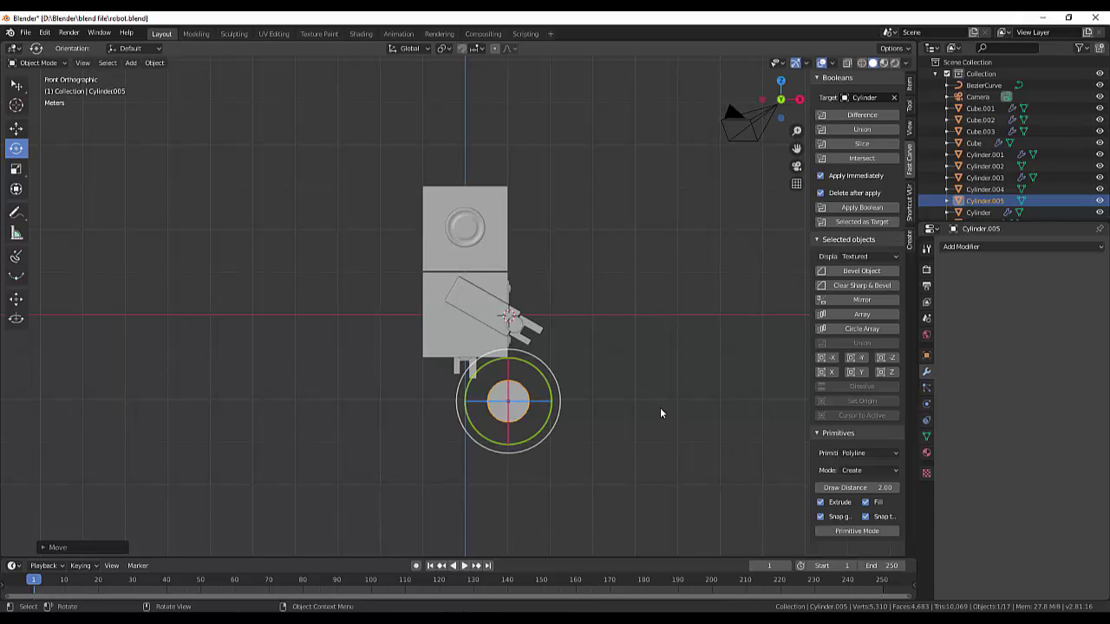
{"action": "key", "text": "shift"}
Step: Duplicate the cylinder along X to the left of the original and adjust its height
{"action": "key", "text": "shift+d"}
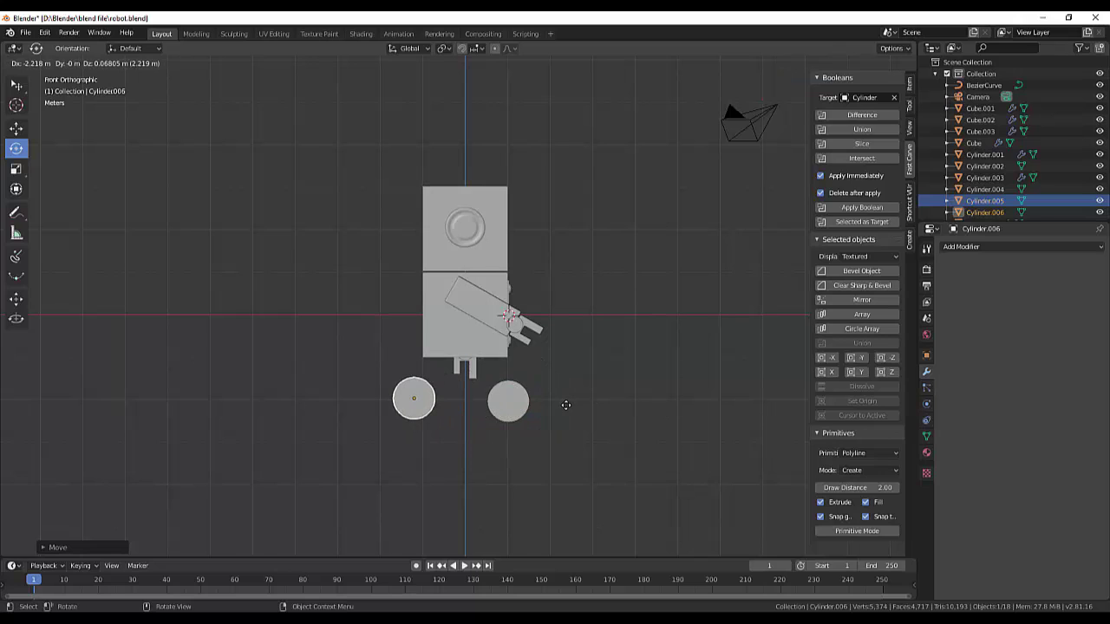
{"action": "key", "text": "x"}
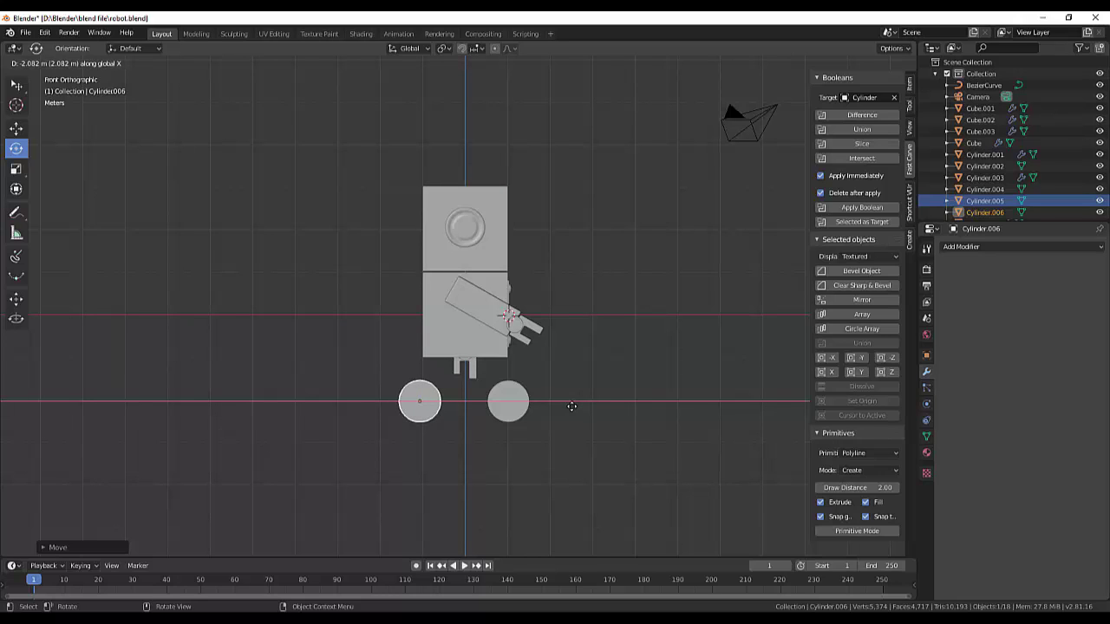
{"action": "left_click", "coordinate": [571, 405]}
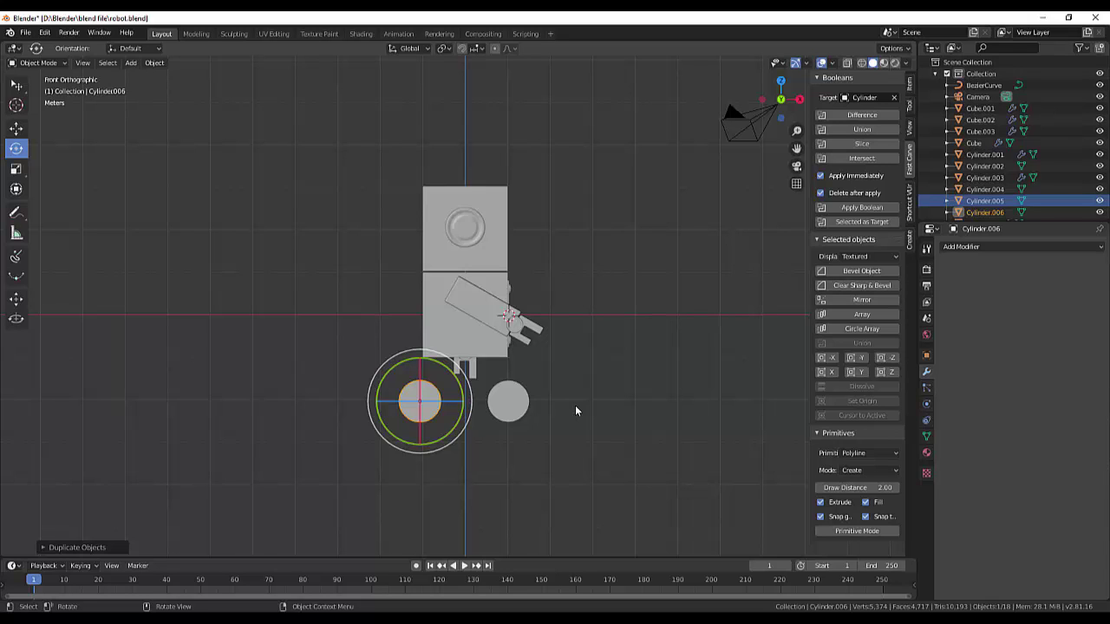
{"action": "key", "text": "g"}
{"action": "key", "text": "z"}
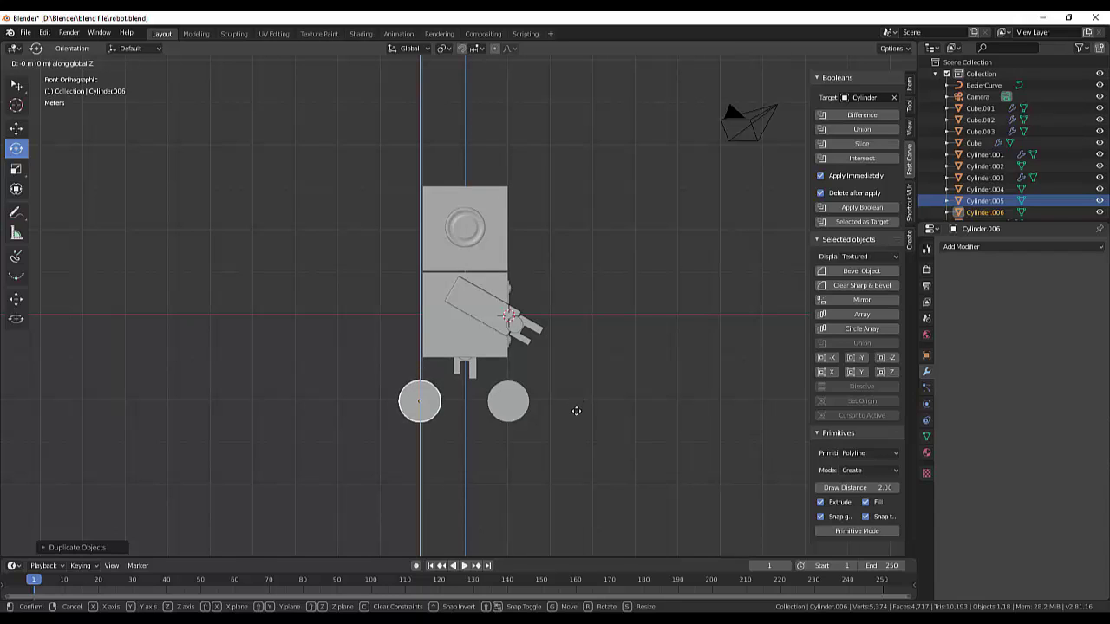
{"action": "left_click", "coordinate": [577, 410]}
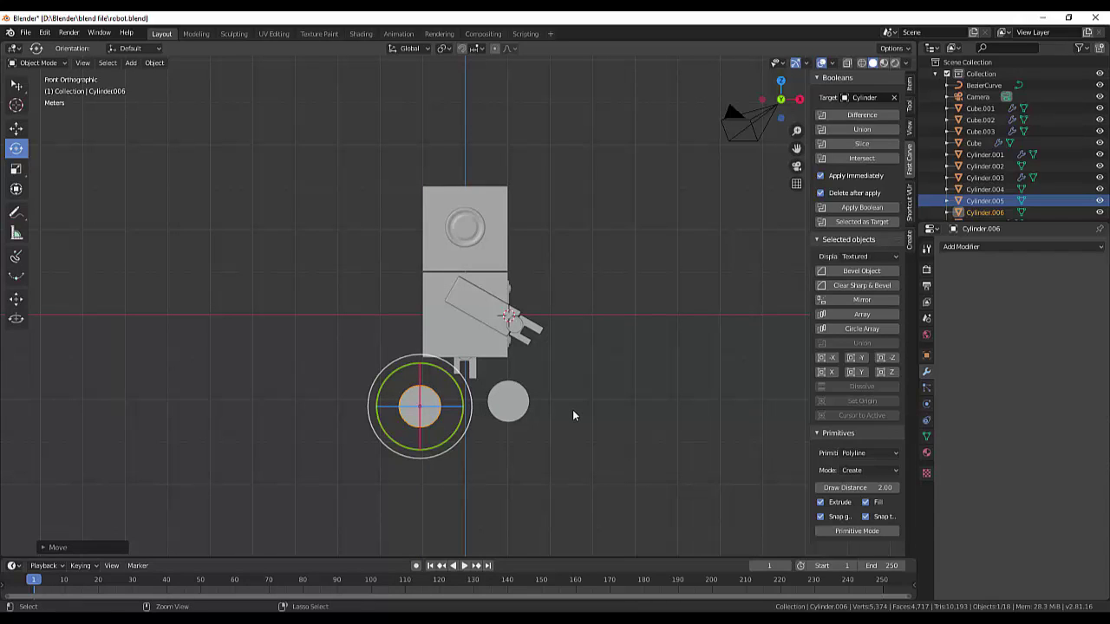
{"action": "key", "text": "ctrl+KP_Subtract"}
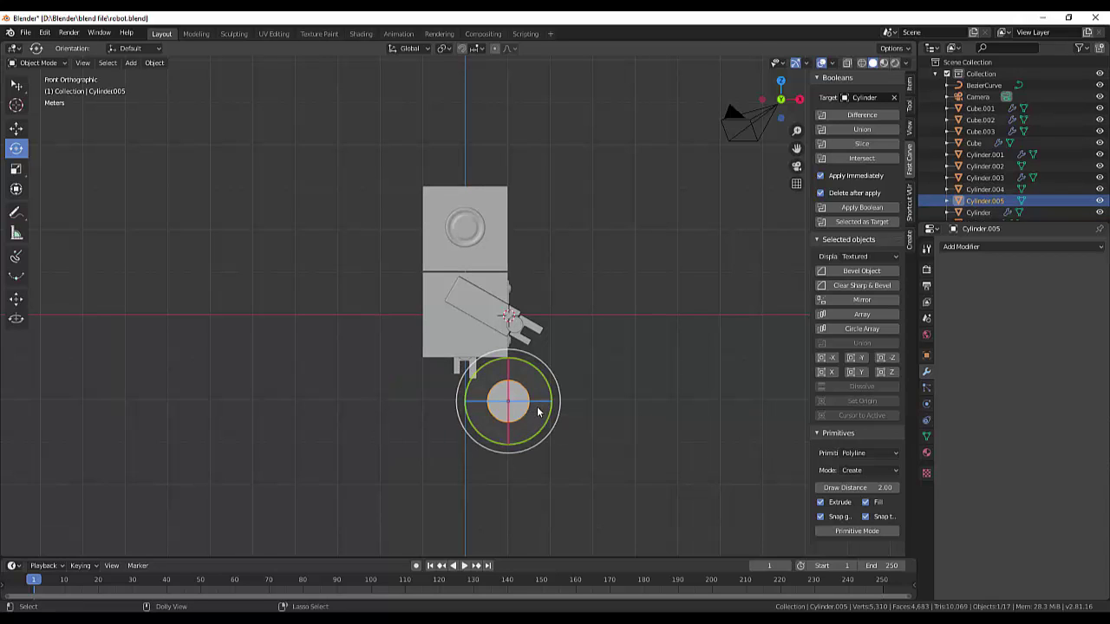
{"action": "key", "text": "ctrl+z"}
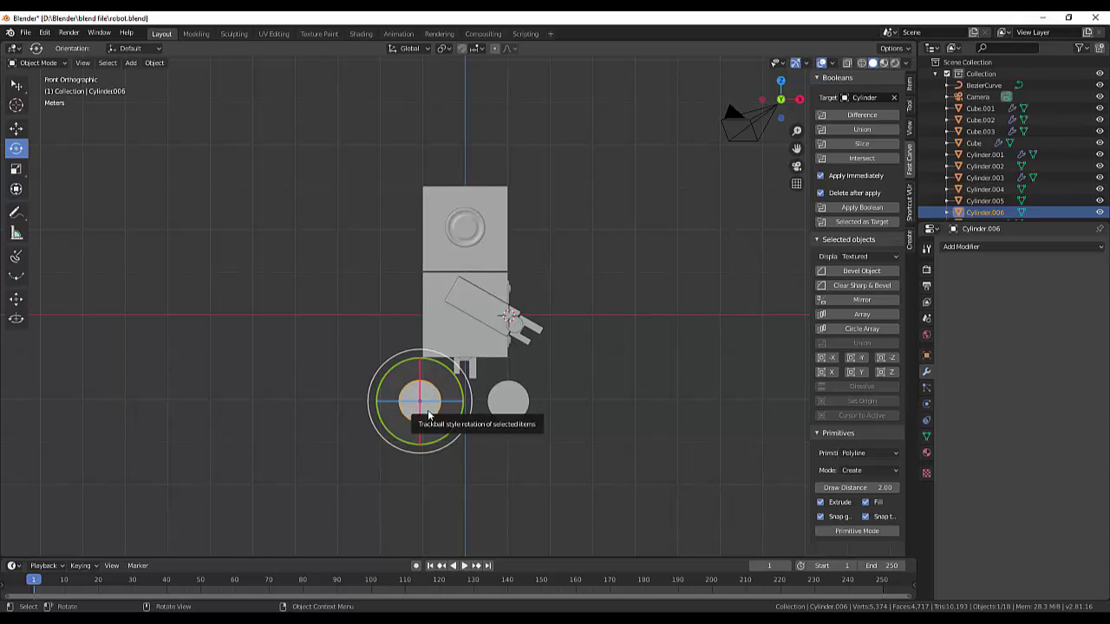
{"action": "key", "text": "shift"}
Step: Duplicate a third cylinder and center it above and between the two lower ones, then deselect all
{"action": "key", "text": "shift+d"}
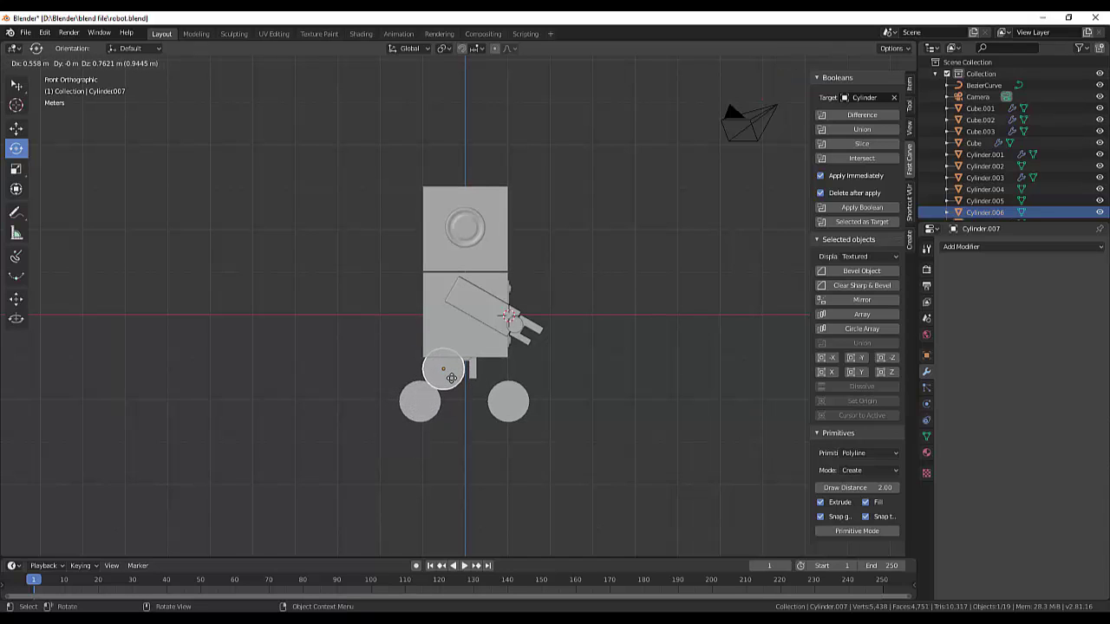
{"action": "key", "text": "z"}
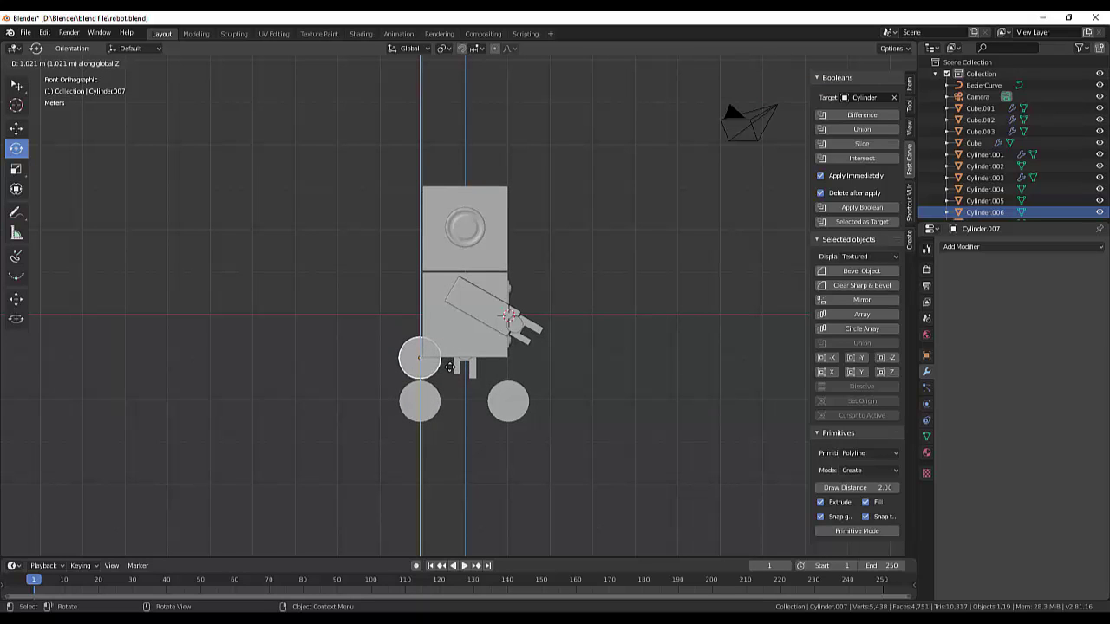
{"action": "left_click", "coordinate": [449, 367]}
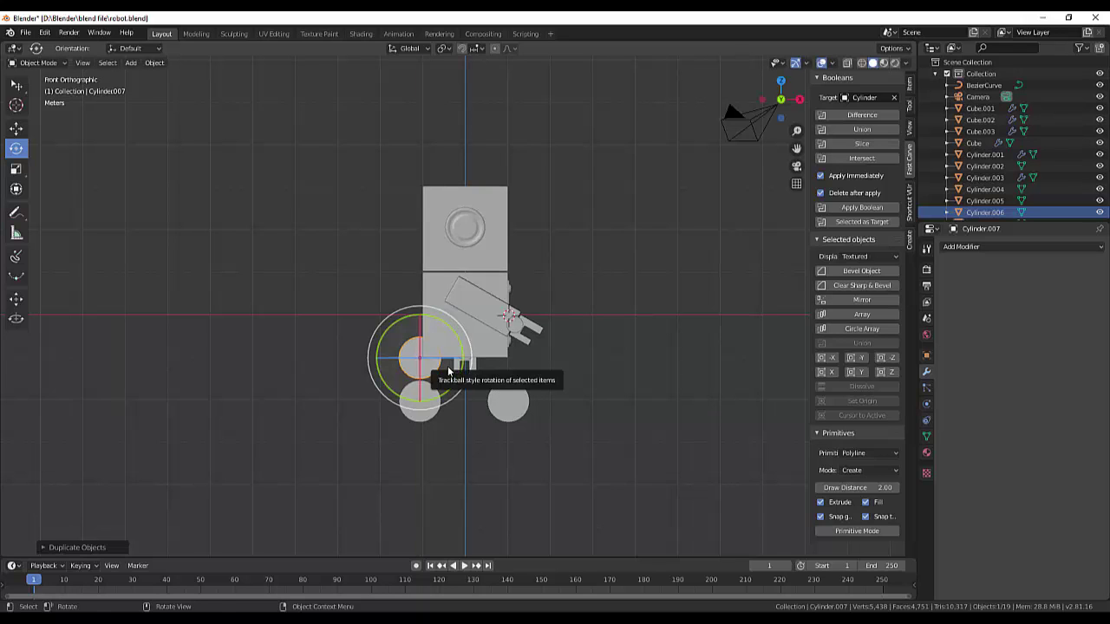
{"action": "key", "text": "shift+d"}
{"action": "key", "text": "x"}
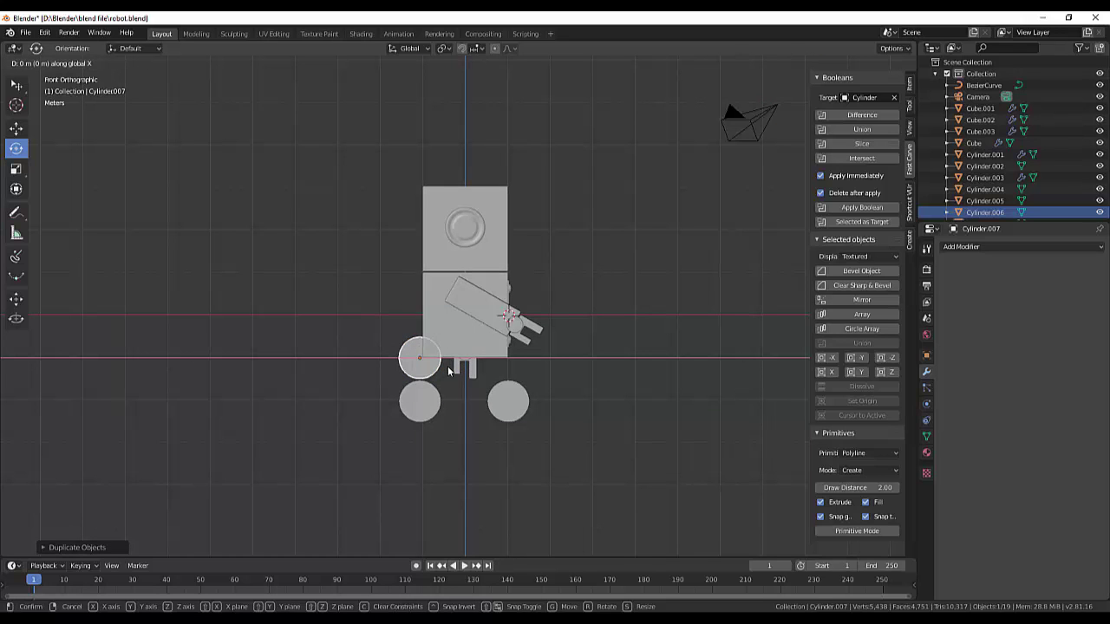
{"action": "left_click", "coordinate": [492, 375]}
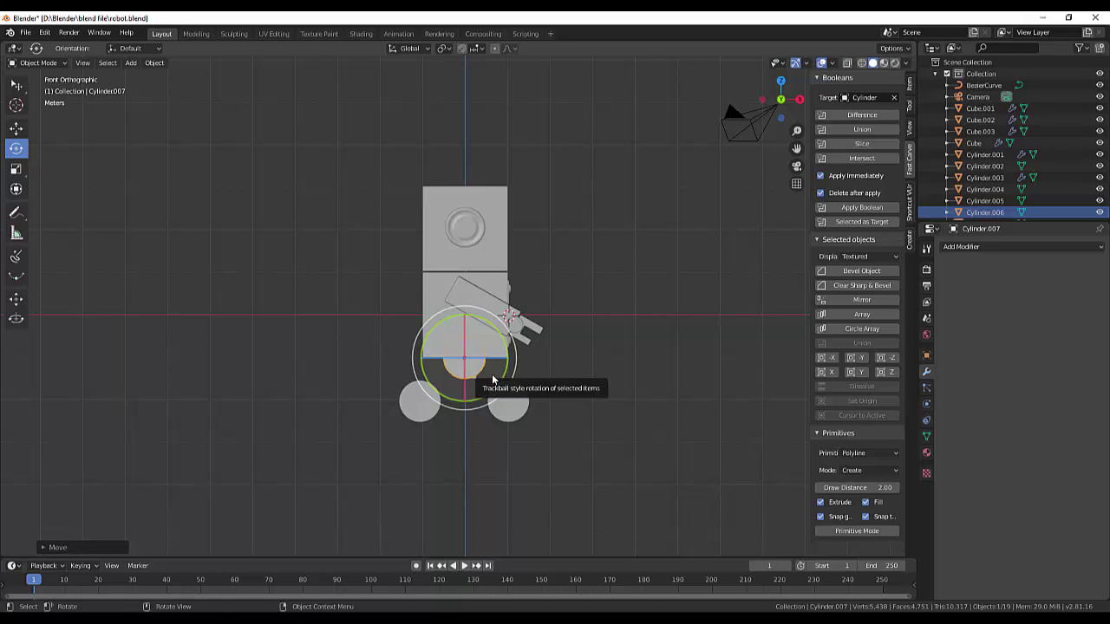
{"action": "key", "text": "g"}
{"action": "key", "text": "z"}
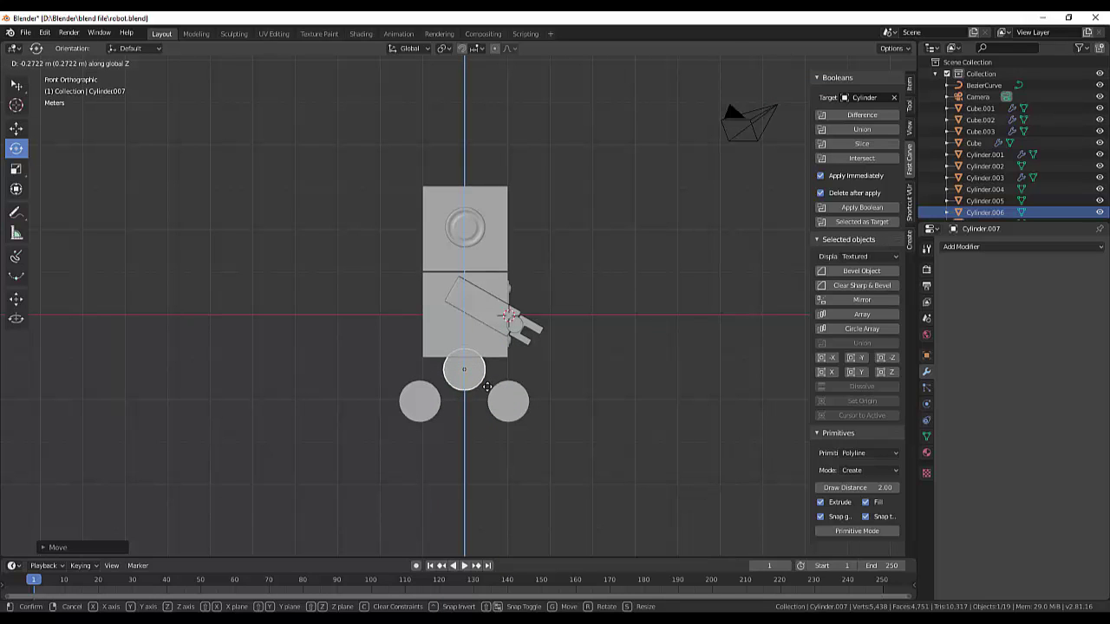
{"action": "left_click", "coordinate": [485, 387]}
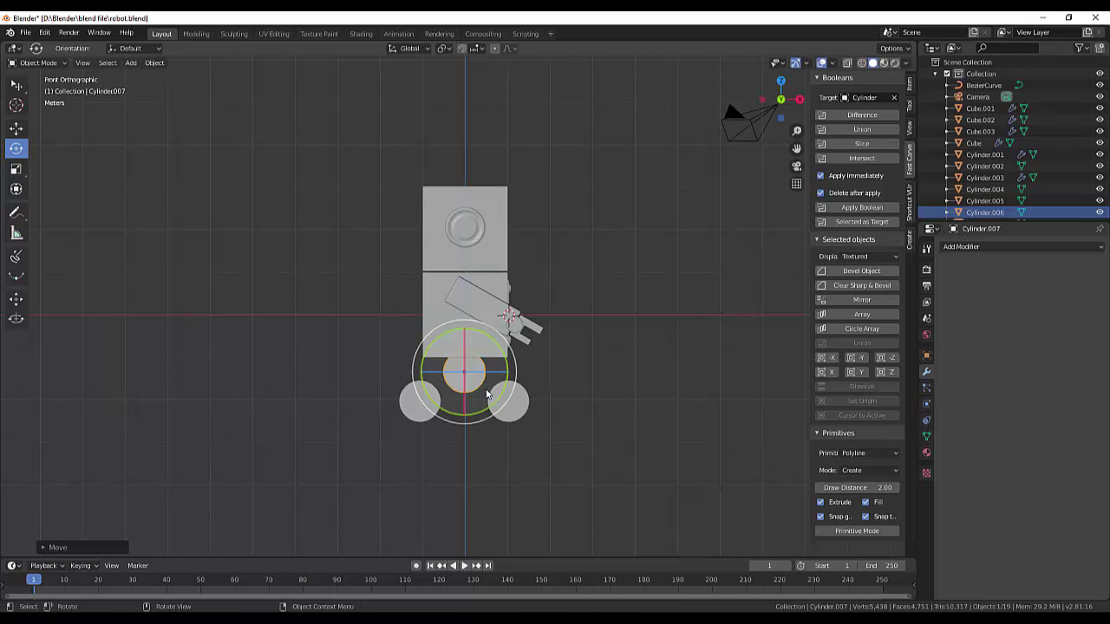
{"action": "left_click", "coordinate": [614, 473]}
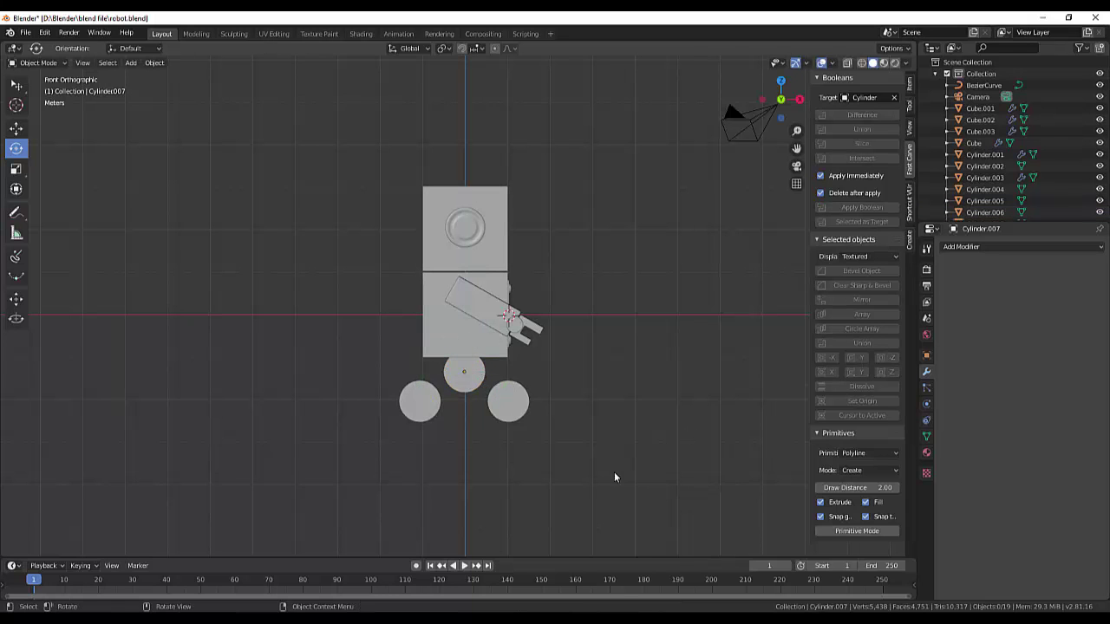
Step: Select the right, top and left cylinders and rotate them 90° about their local X axis
{"action": "mouse_move", "coordinate": [614, 477]}
{"action": "middle_mouse_down"}
{"action": "mouse_move", "coordinate": [648, 428]}
{"action": "mouse_move", "coordinate": [710, 427]}
{"action": "mouse_move", "coordinate": [736, 440]}
{"action": "mouse_move", "coordinate": [662, 449]}
{"action": "mouse_move", "coordinate": [613, 440]}
{"action": "middle_mouse_up"}
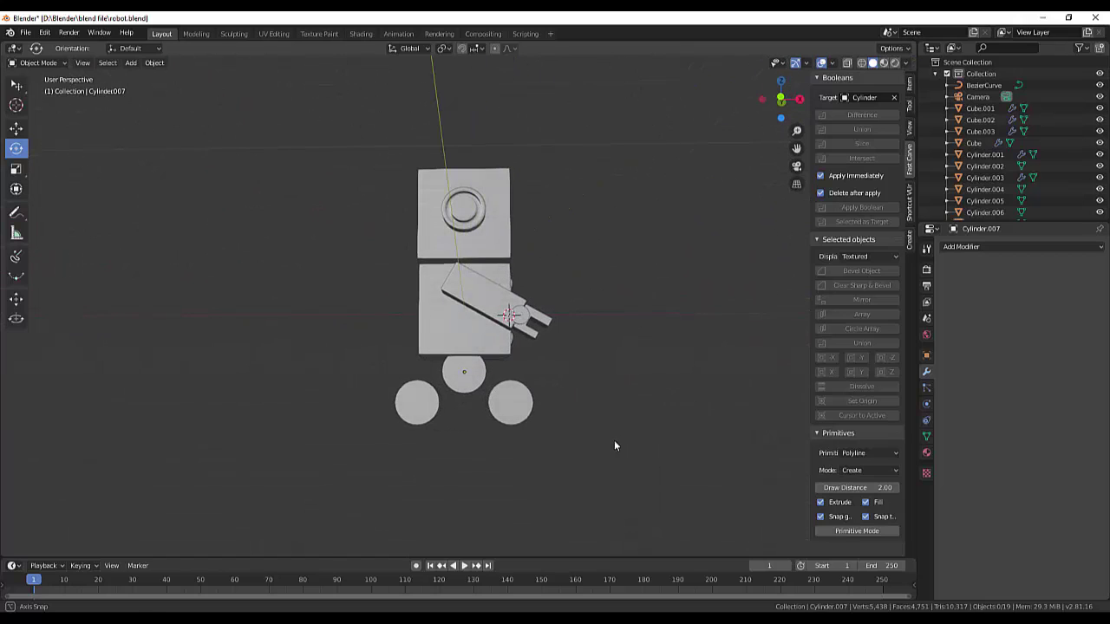
{"action": "left_click", "coordinate": [521, 409]}
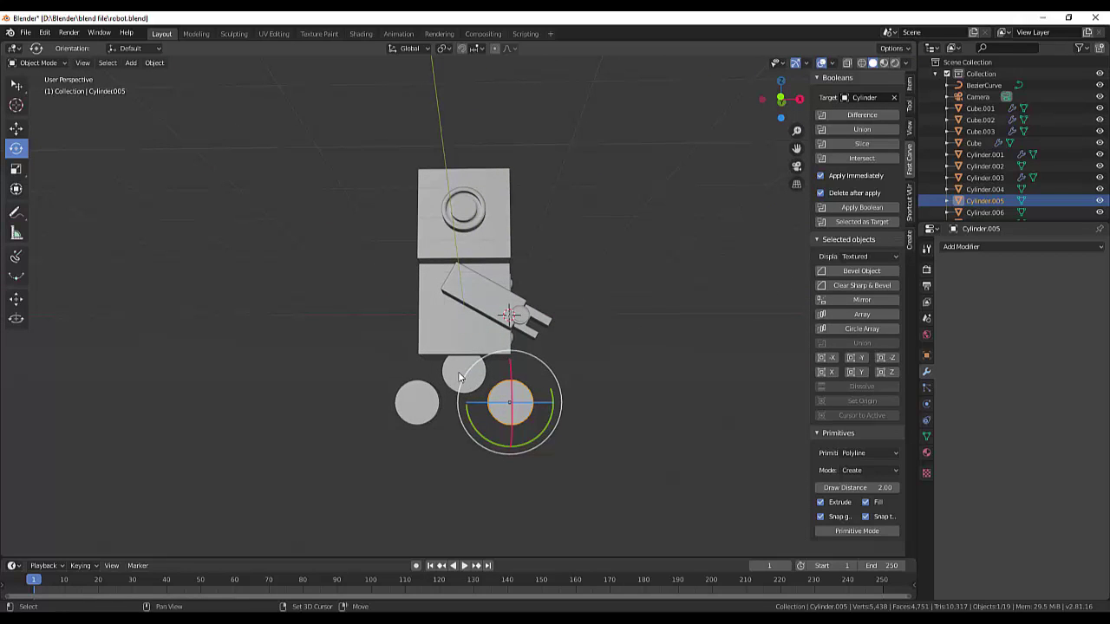
{"action": "left_click", "coordinate": [459, 376], "text": "shift"}
{"action": "left_click", "coordinate": [419, 409], "text": "shift"}
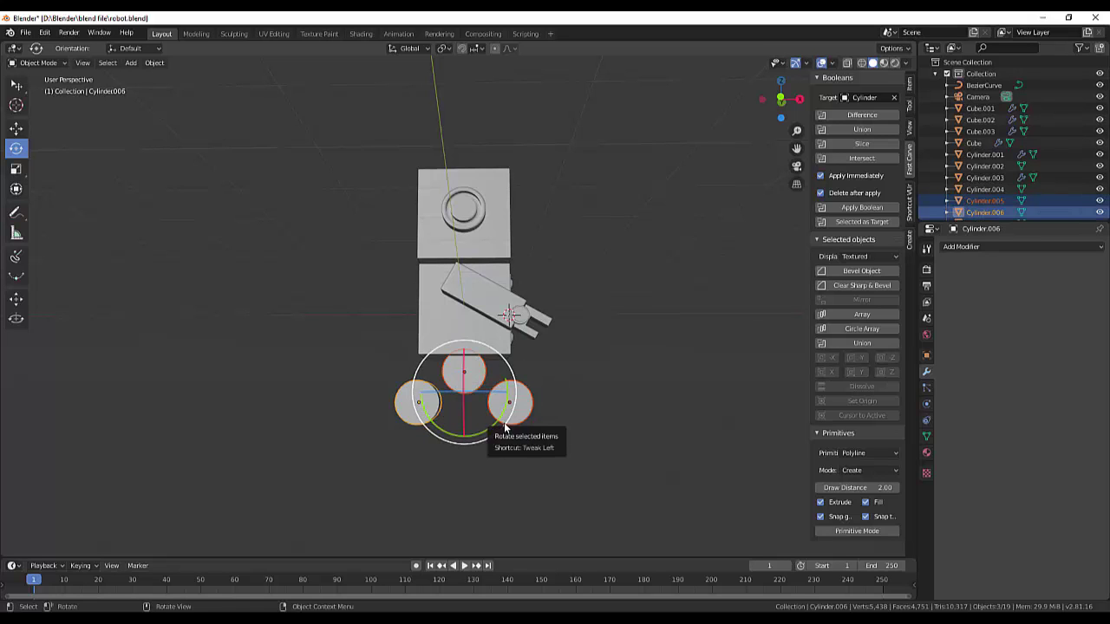
{"action": "key", "text": "KP_7"}
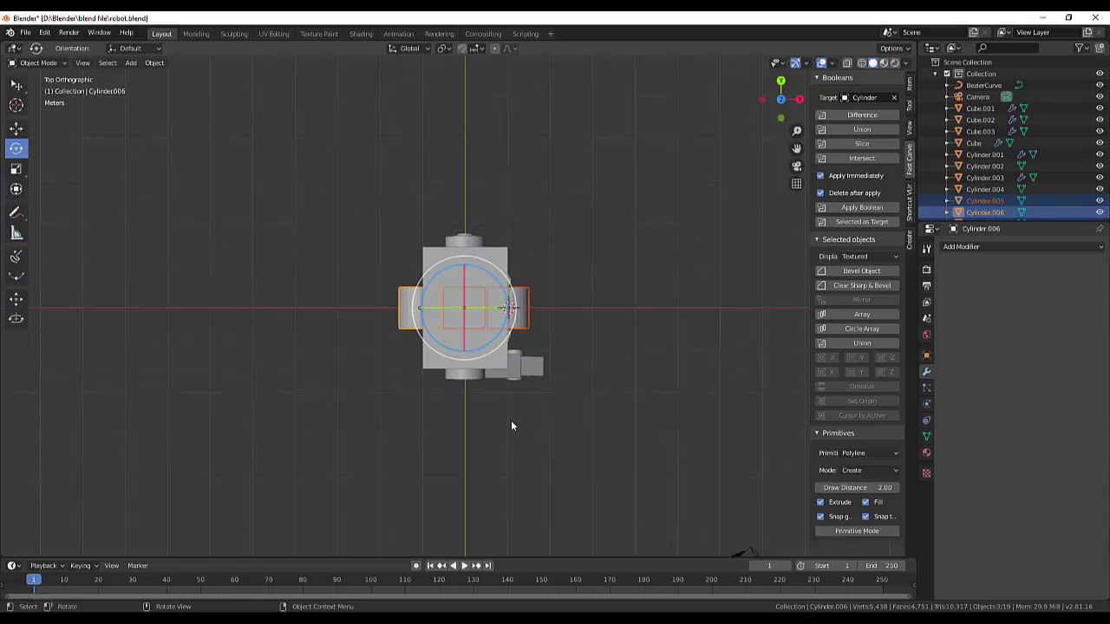
{"action": "mouse_move", "coordinate": [468, 268]}
{"action": "left_mouse_down"}
{"action": "mouse_move", "coordinate": [467, 334]}
{"action": "mouse_move", "coordinate": [462, 314]}
{"action": "left_mouse_up"}
{"action": "key", "text": "x"}
{"action": "key", "text": "x"}
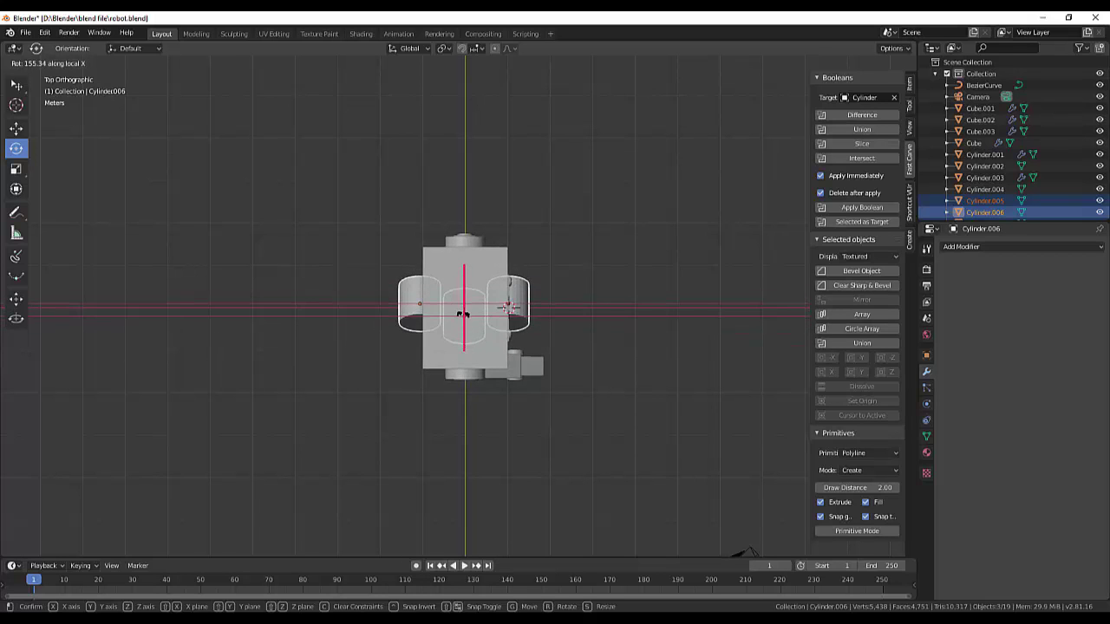
{"action": "type", "text": "90"}
{"action": "key", "text": "Return"}
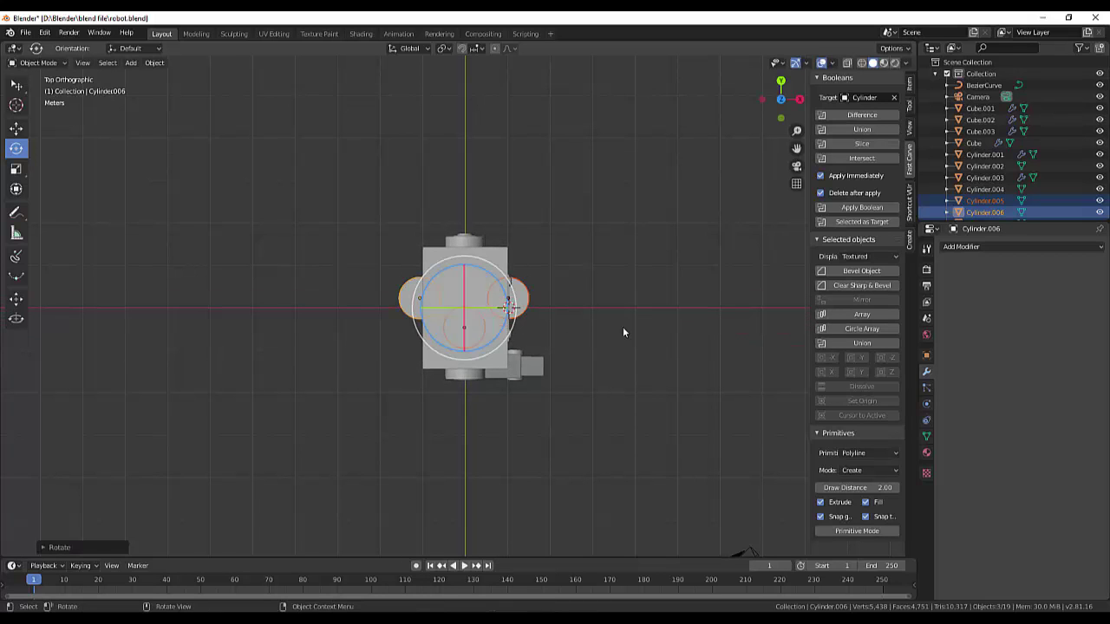
{"action": "left_click", "coordinate": [631, 332]}
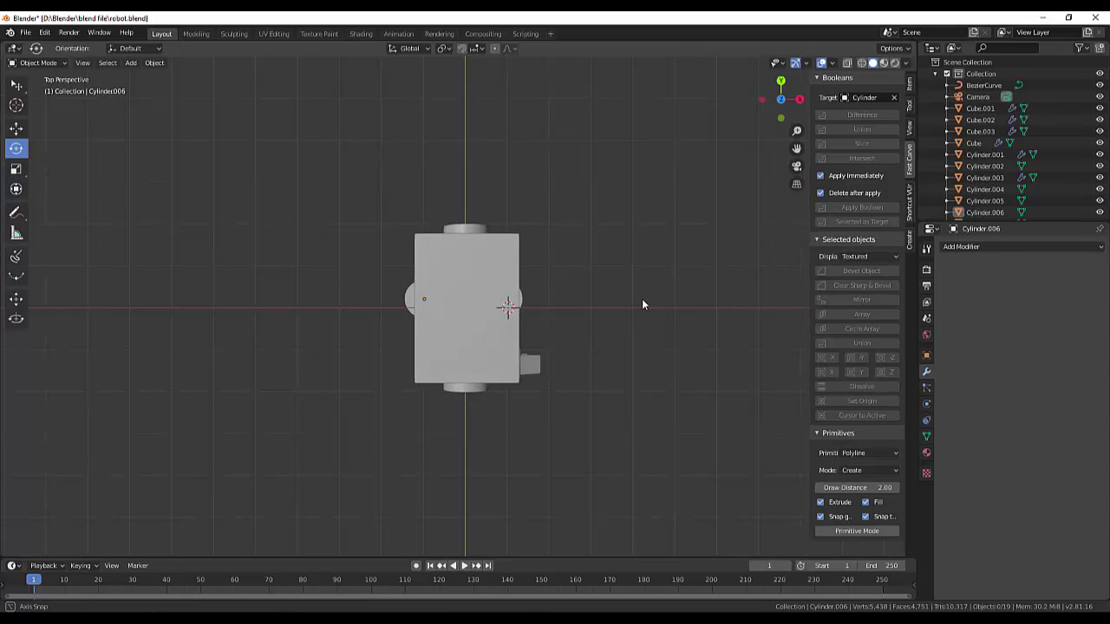
{"action": "mouse_move", "coordinate": [642, 298]}
{"action": "middle_mouse_down"}
{"action": "mouse_move", "coordinate": [616, 542]}
{"action": "mouse_move", "coordinate": [603, 65]}
{"action": "middle_mouse_up"}
Step: Look at the model from directly below with Ctrl+numpad 7, zoom in, and pick the Flexi Draw Bezier tool
{"action": "key", "text": "KP_7"}
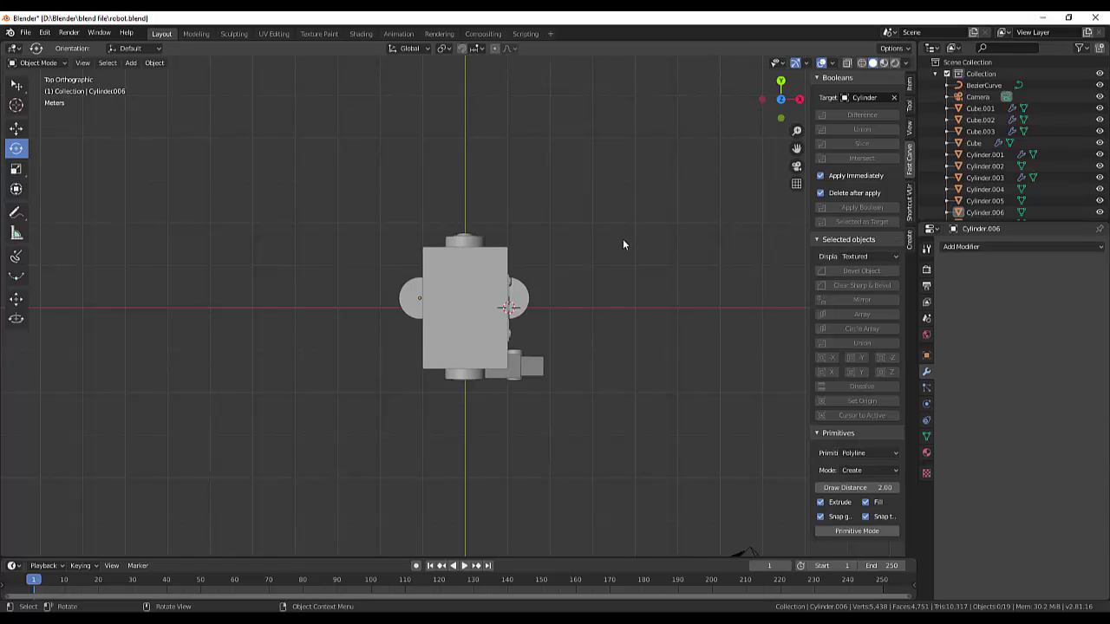
{"action": "key", "text": "ctrl+KP_7"}
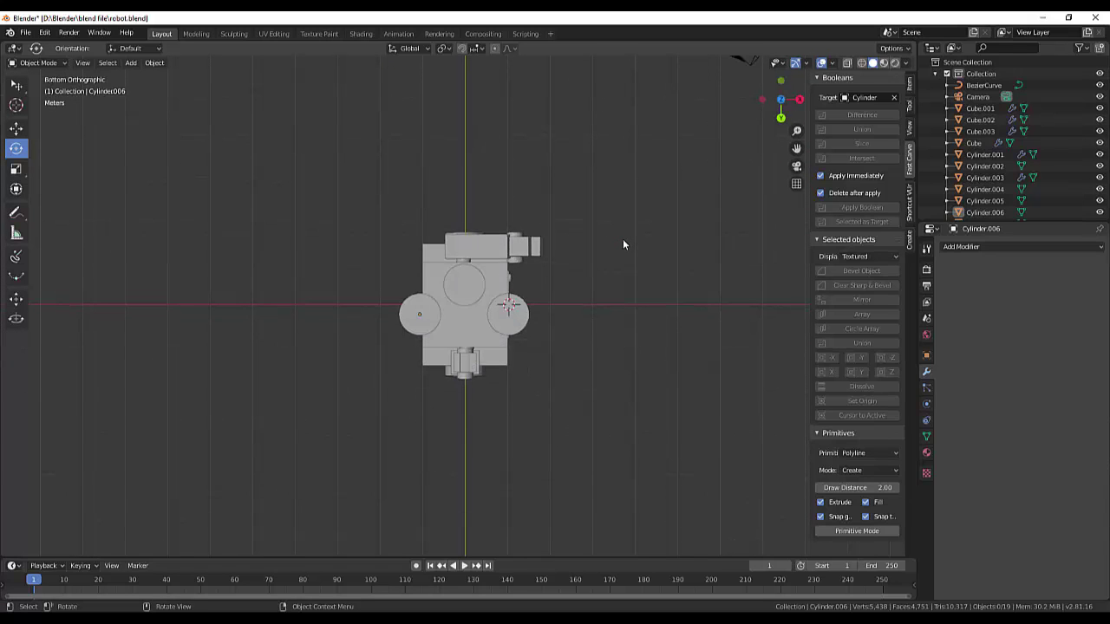
{"action": "scroll", "coordinate": [572, 369], "scroll_direction": "up", "scroll_amount": 3}
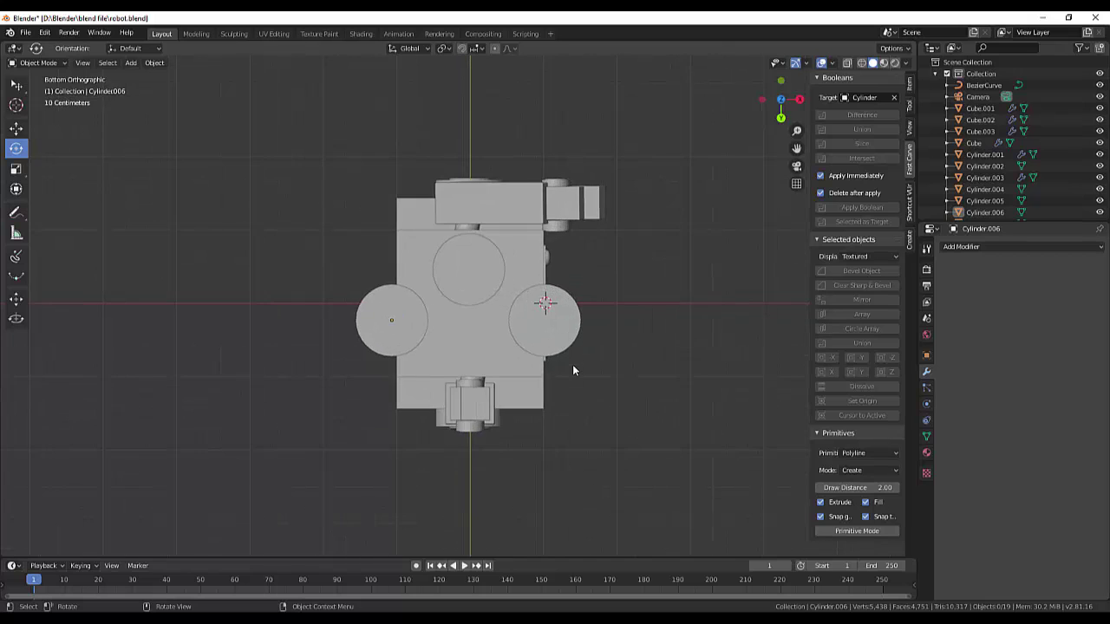
{"action": "scroll", "coordinate": [572, 369], "scroll_direction": "up", "scroll_amount": 1}
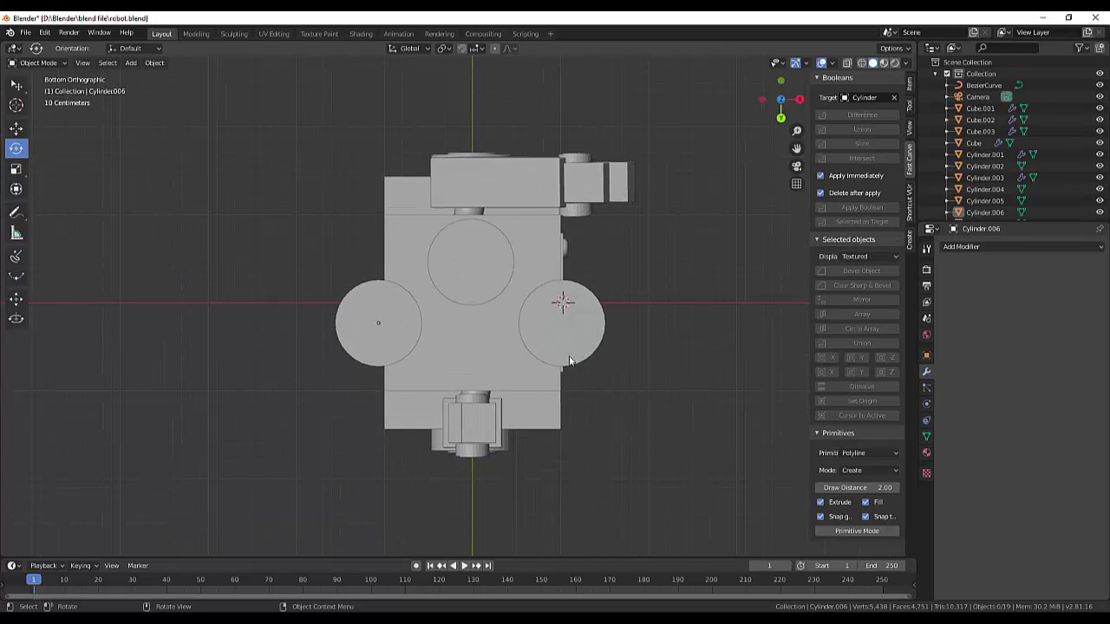
{"action": "left_click", "coordinate": [14, 261]}
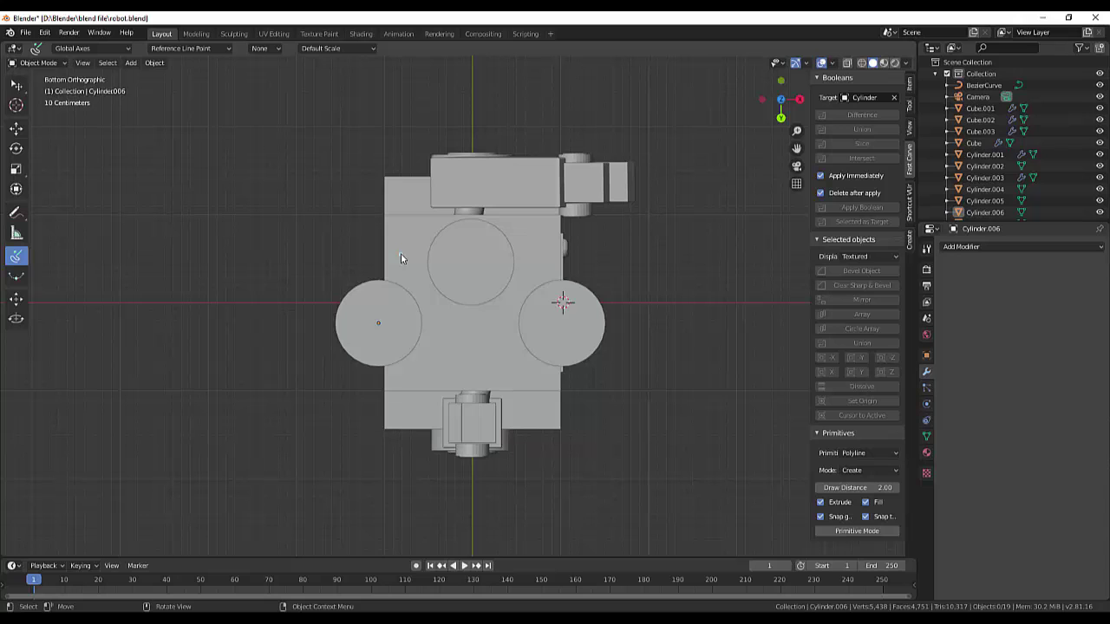
Step: Draw a closed Bezier loop over the top cylinder, around the right, under, and around the left cylinder
{"action": "left_click", "coordinate": [402, 259]}
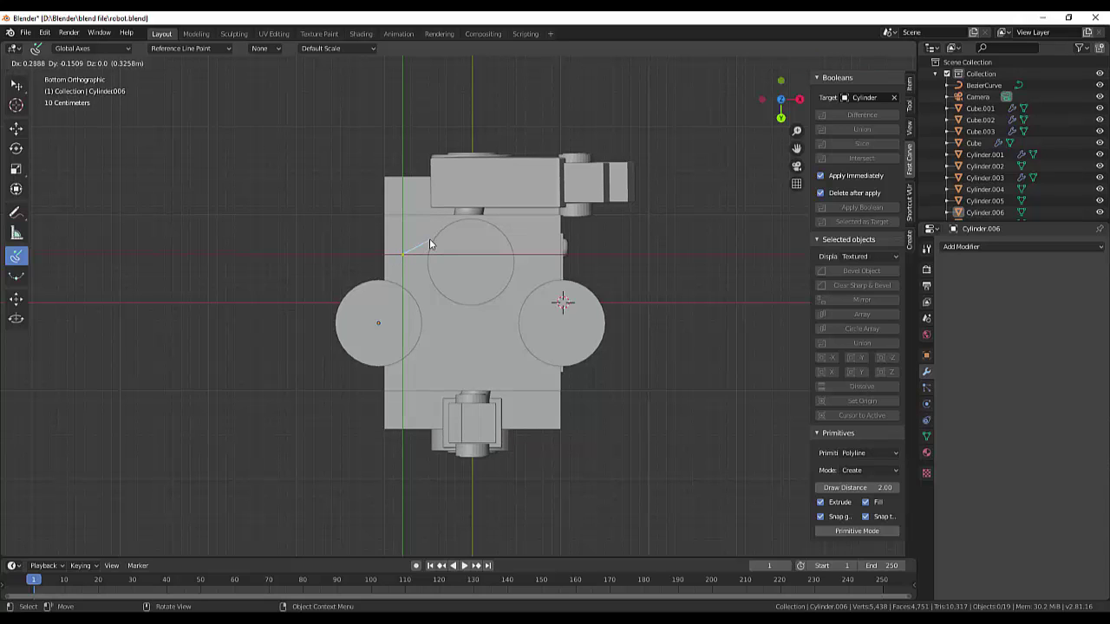
{"action": "left_click_drag", "start_coordinate": [468, 218], "coordinate": [500, 217]}
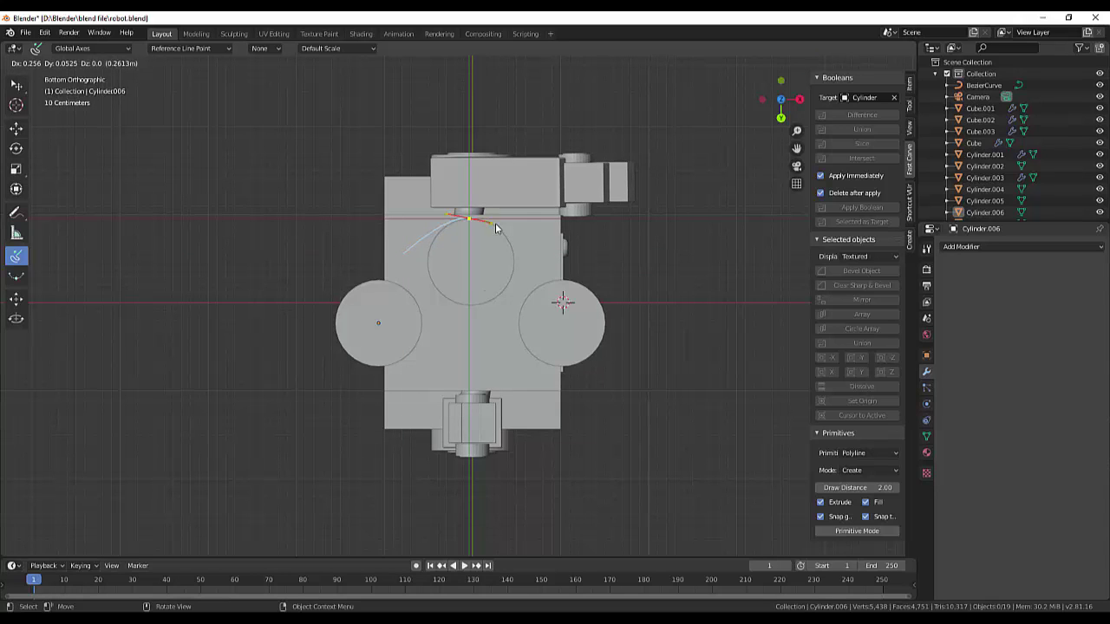
{"action": "left_click", "coordinate": [605, 324]}
{"action": "left_click_drag", "start_coordinate": [605, 326], "coordinate": [602, 358]}
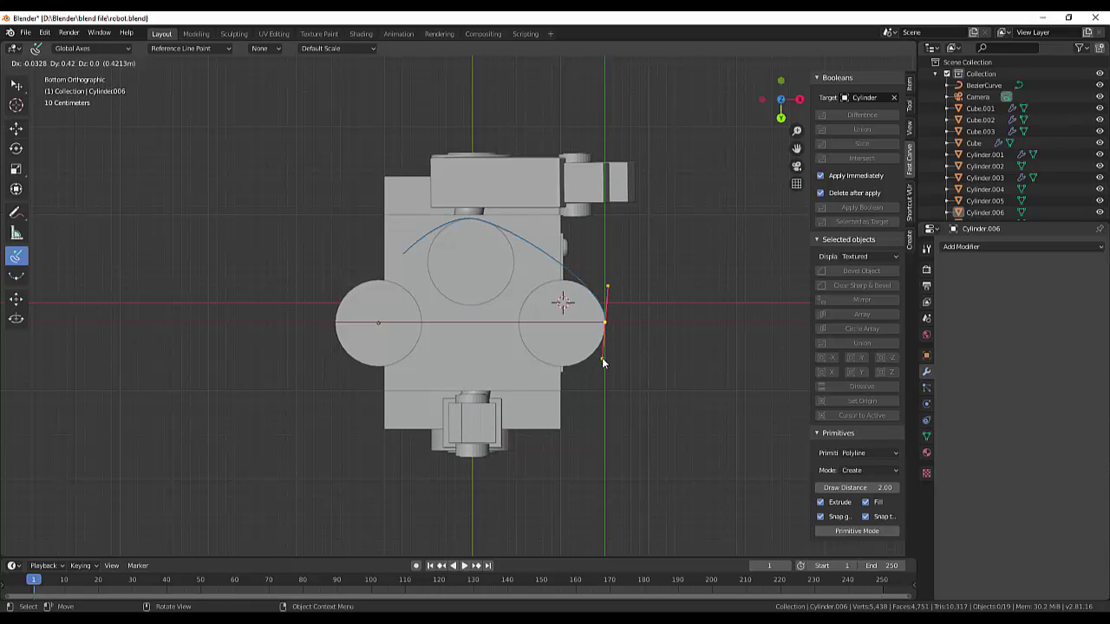
{"action": "left_click", "coordinate": [563, 369]}
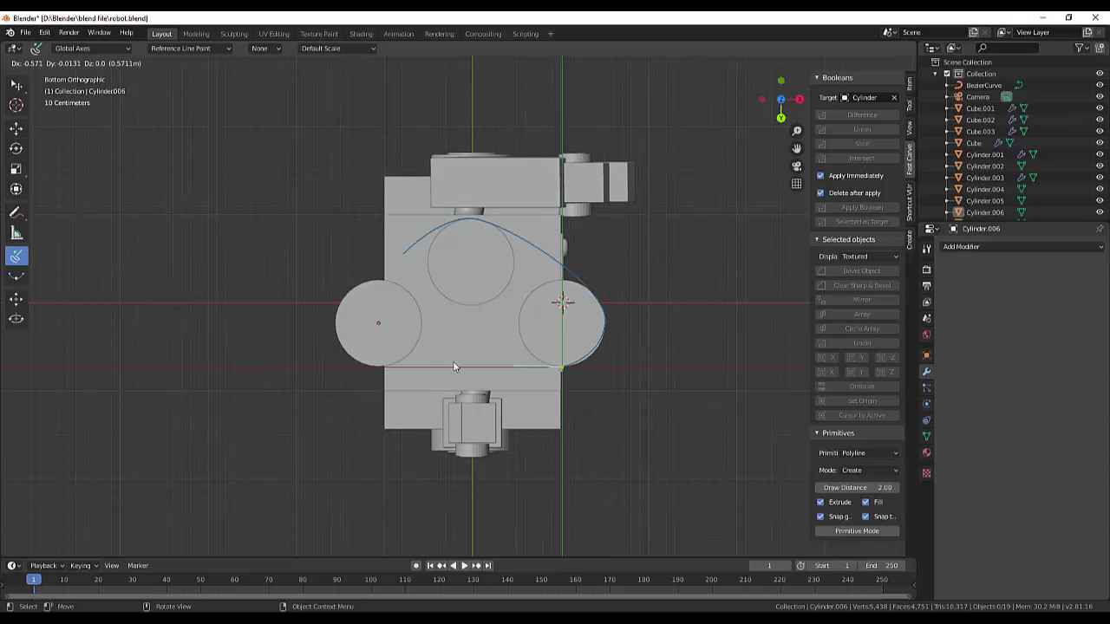
{"action": "left_click", "coordinate": [372, 366]}
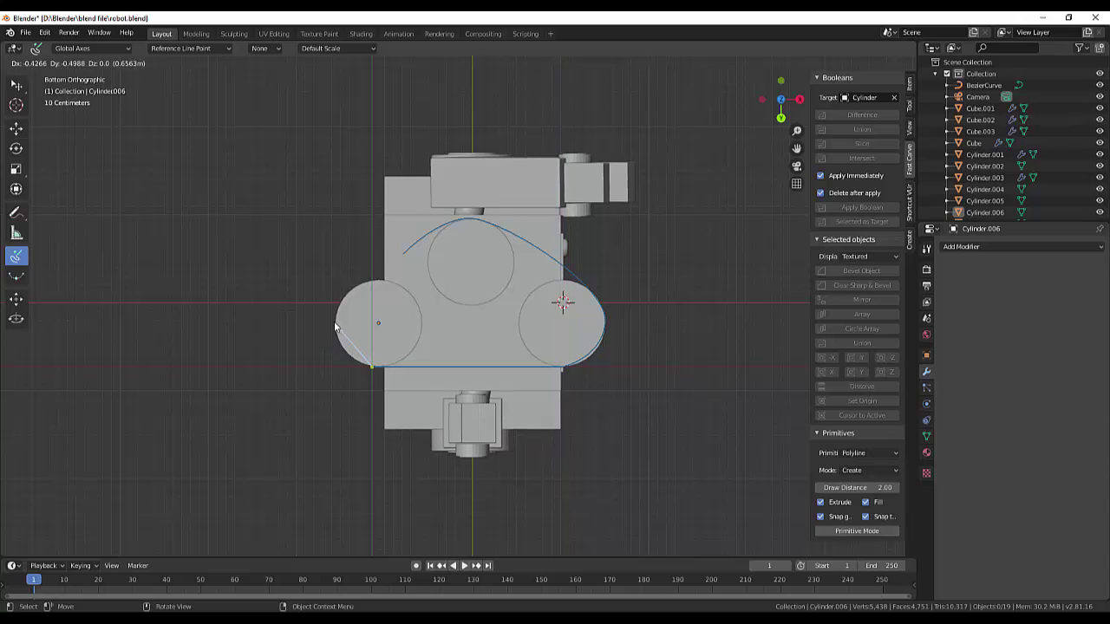
{"action": "left_click_drag", "start_coordinate": [334, 322], "coordinate": [335, 289]}
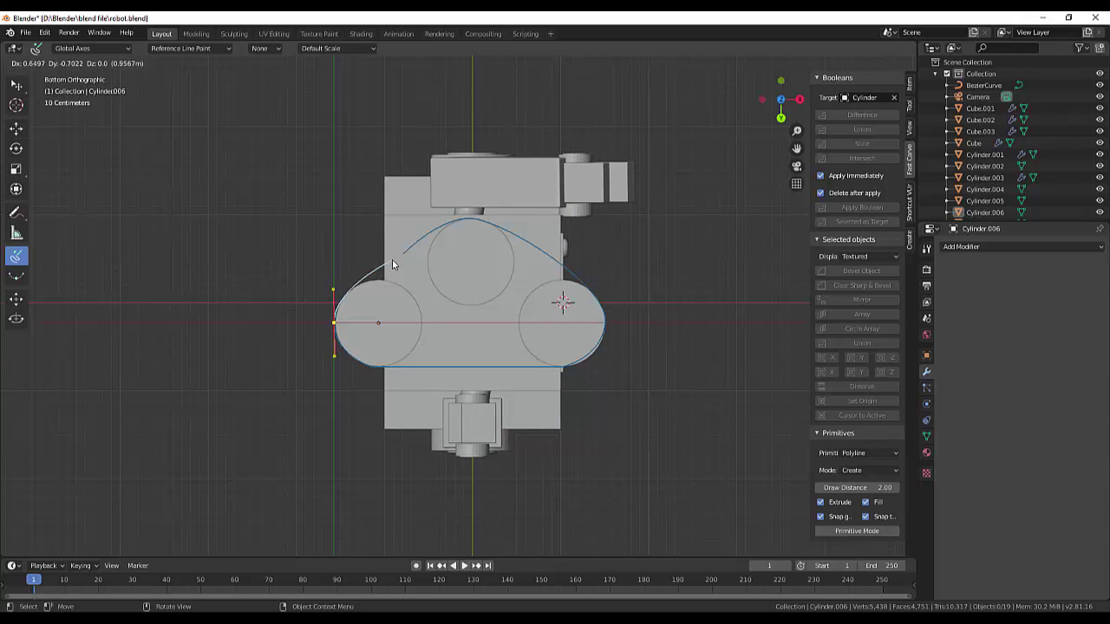
{"action": "left_click", "coordinate": [397, 256]}
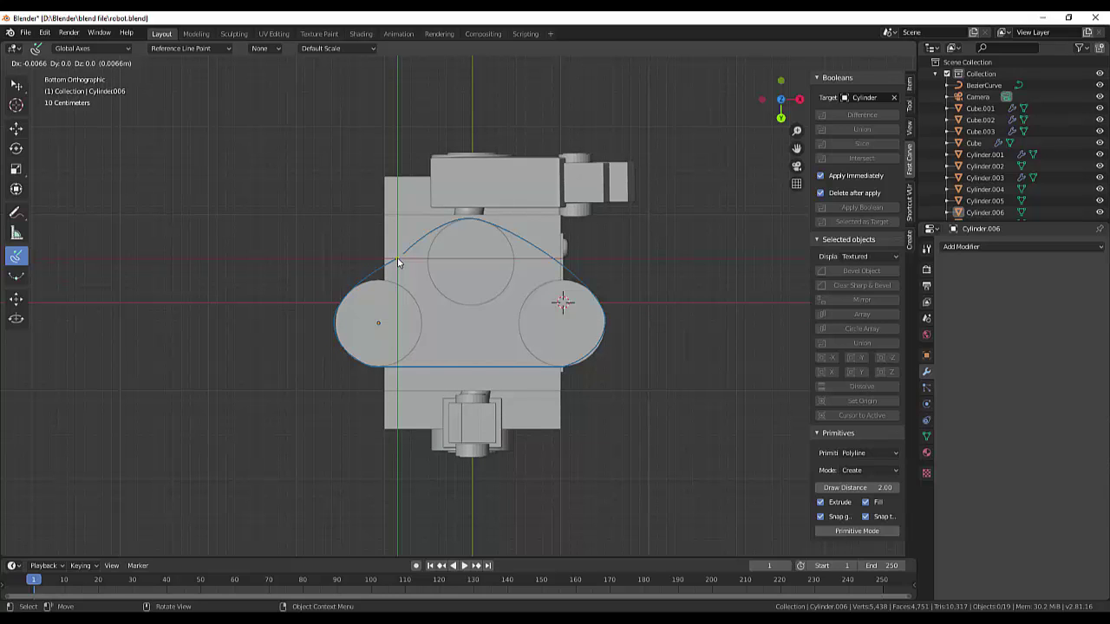
{"action": "left_click", "coordinate": [397, 257]}
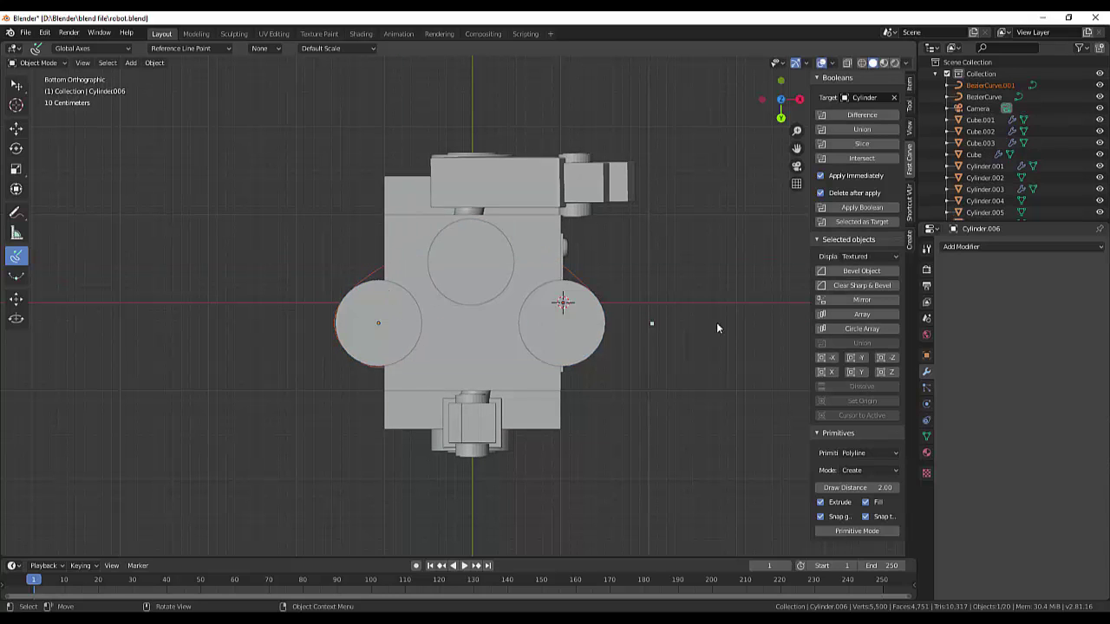
Step: Hide the camera and robot body blocks in the Outliner, then select BezierCurve.001
{"action": "mouse_move", "coordinate": [708, 360]}
{"action": "middle_mouse_down"}
{"action": "mouse_move", "coordinate": [710, 244]}
{"action": "mouse_move", "coordinate": [680, 266]}
{"action": "mouse_move", "coordinate": [734, 258]}
{"action": "mouse_move", "coordinate": [700, 276]}
{"action": "mouse_move", "coordinate": [748, 278]}
{"action": "middle_mouse_up"}
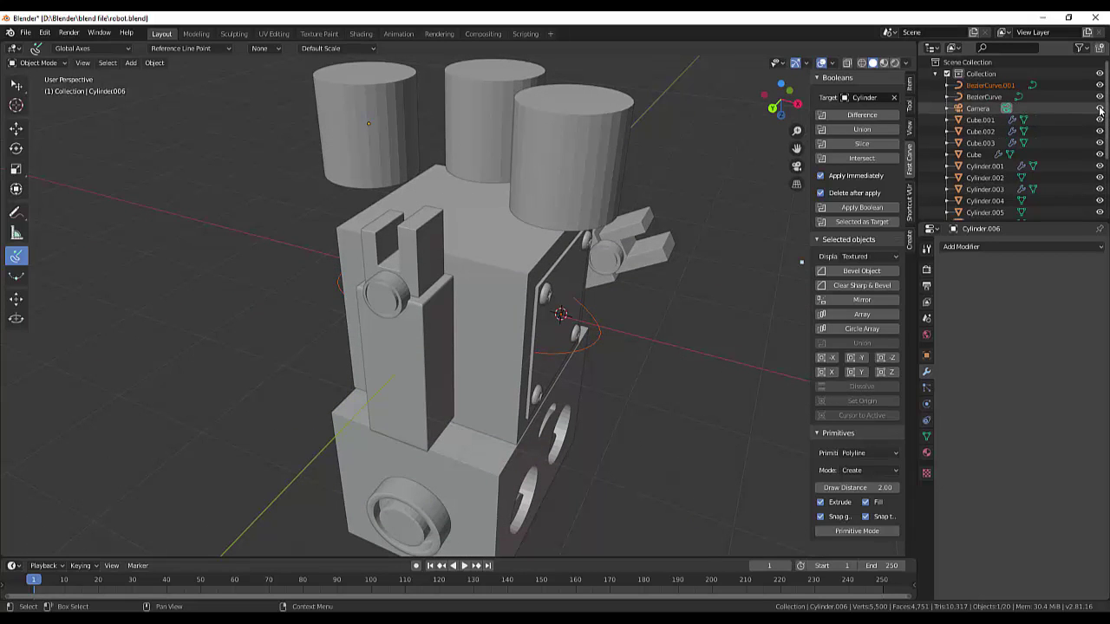
{"action": "left_click_drag", "start_coordinate": [1099, 109], "coordinate": [1095, 234]}
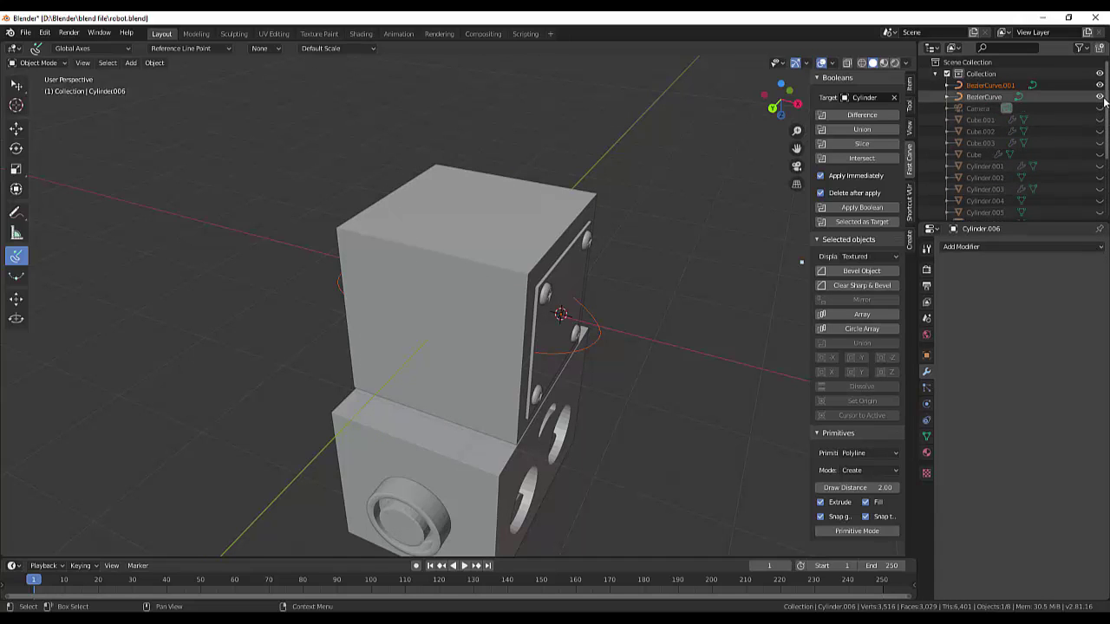
{"action": "scroll", "coordinate": [1079, 130], "scroll_direction": "down", "scroll_amount": 2}
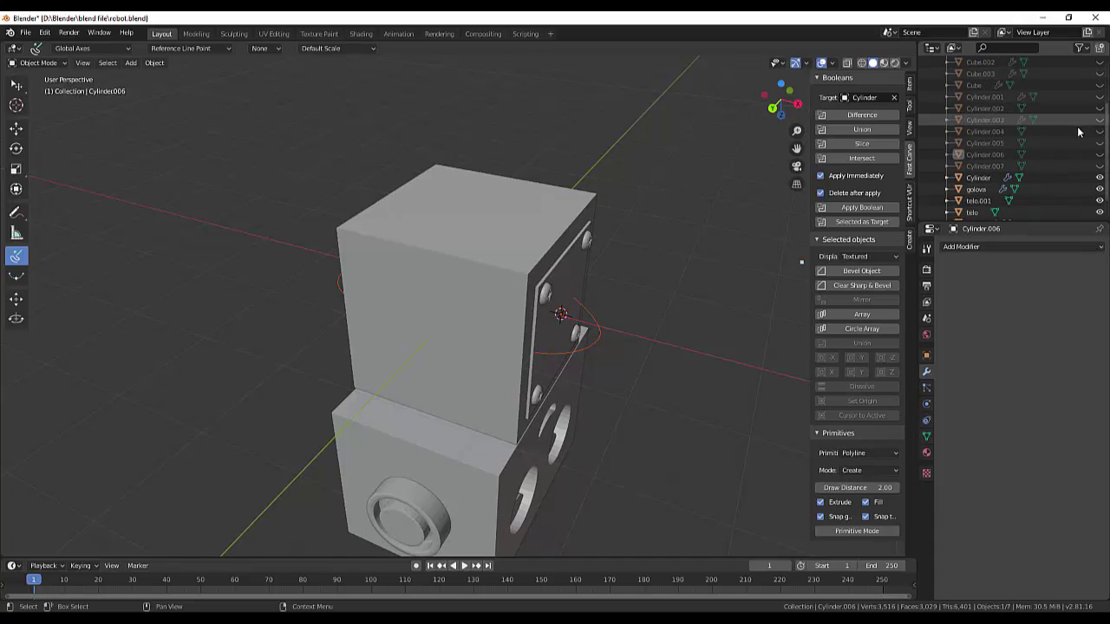
{"action": "left_click_drag", "start_coordinate": [1099, 177], "coordinate": [1099, 212]}
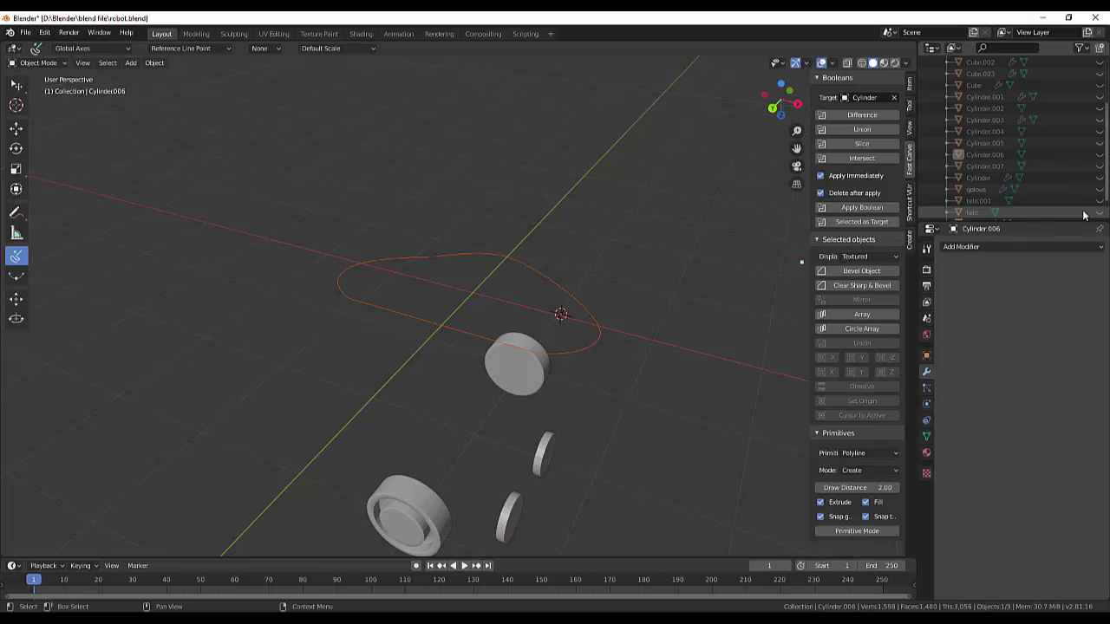
{"action": "middle_click_drag", "start_coordinate": [642, 202], "coordinate": [657, 280]}
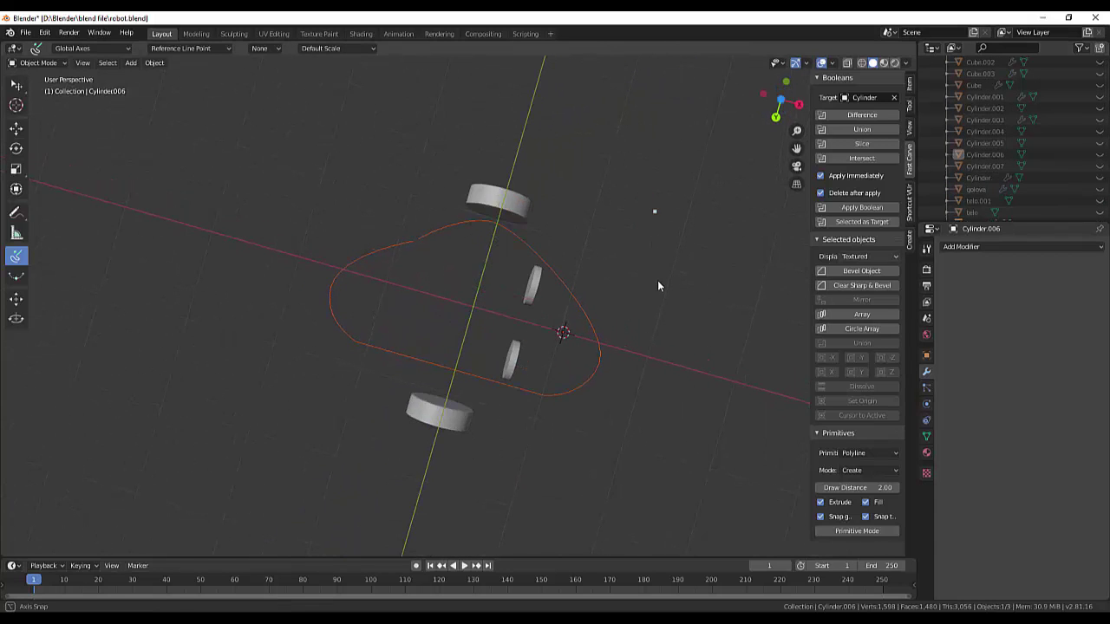
{"action": "left_click", "coordinate": [16, 85]}
{"action": "left_click", "coordinate": [431, 233]}
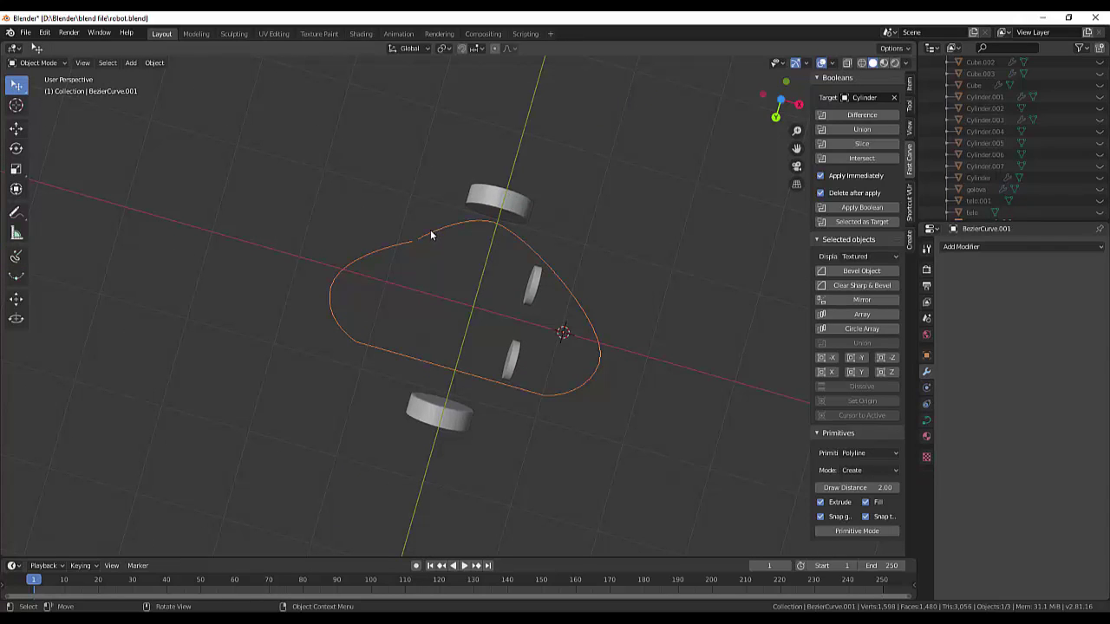
Step: In Edit Mode, box-select and delete the top control points of BezierCurve.001, leaving 15 points
{"action": "left_click", "coordinate": [45, 64]}
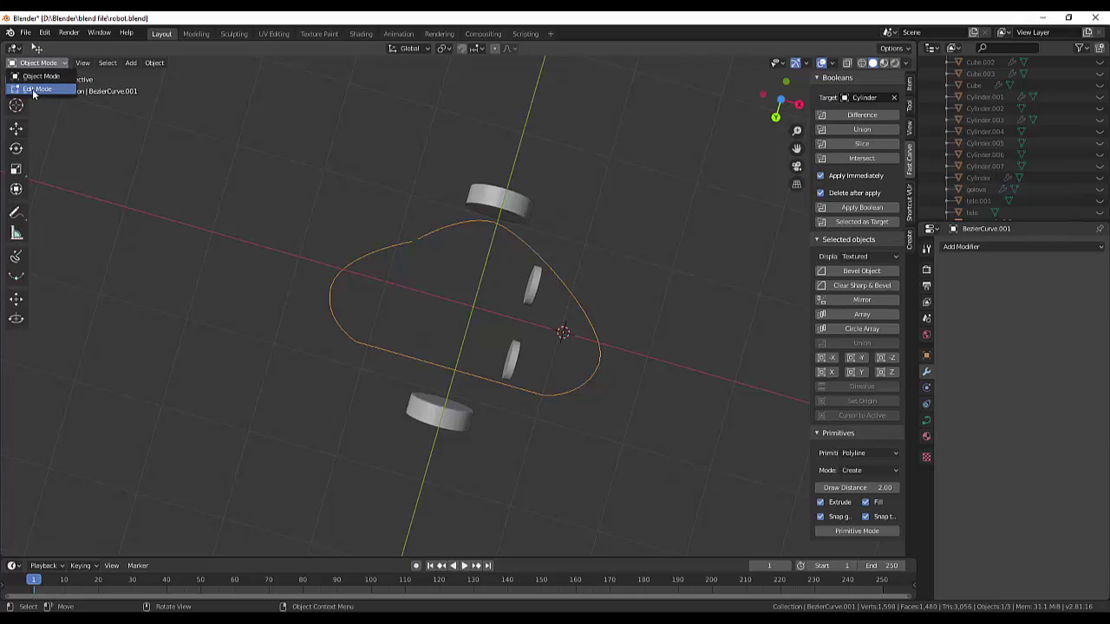
{"action": "left_click", "coordinate": [34, 90]}
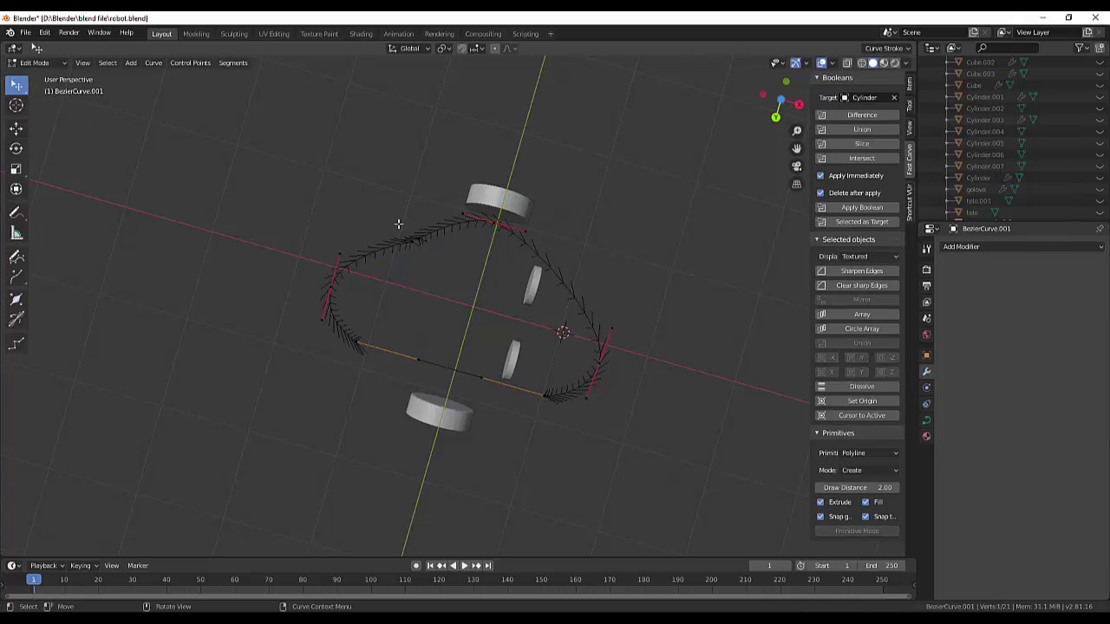
{"action": "left_click_drag", "start_coordinate": [398, 223], "coordinate": [401, 234]}
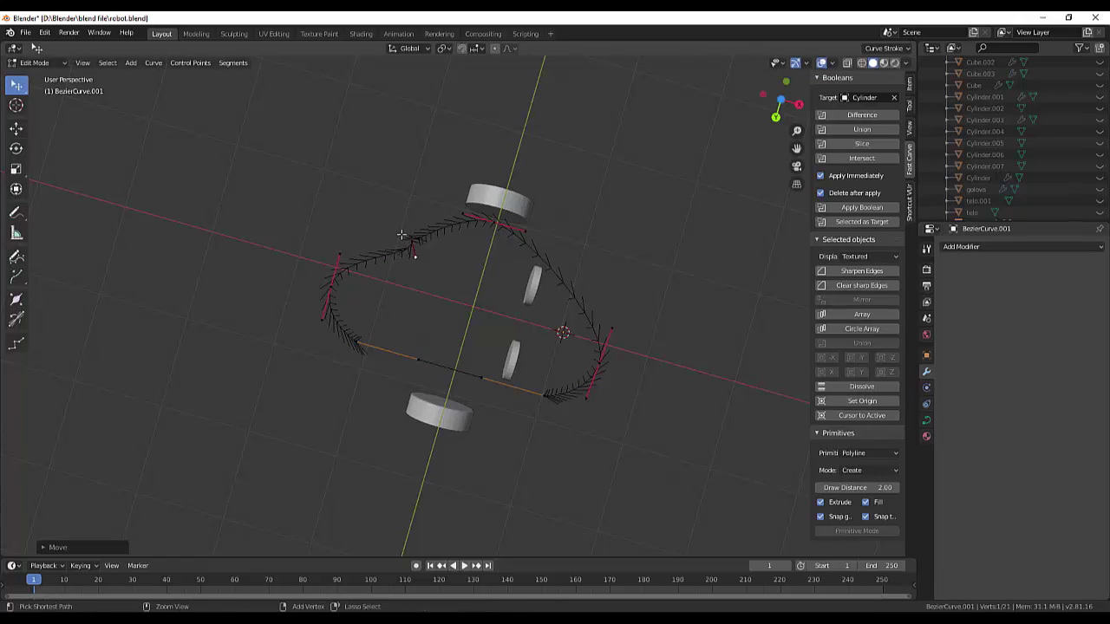
{"action": "left_click", "coordinate": [401, 235]}
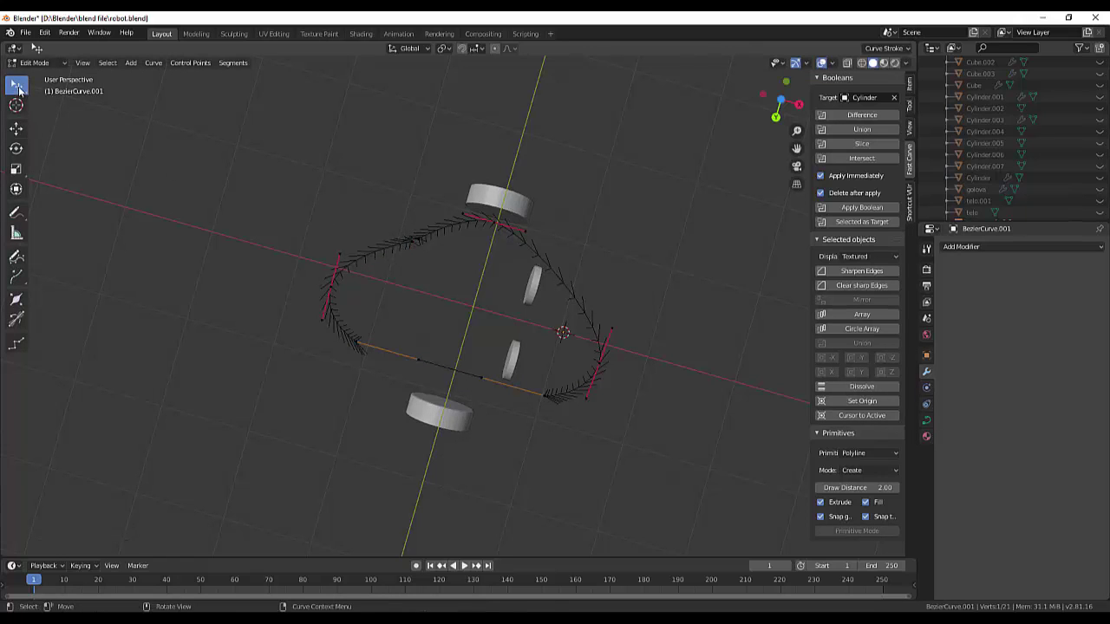
{"action": "left_click_drag", "start_coordinate": [19, 91], "coordinate": [52, 110]}
{"action": "left_click_drag", "start_coordinate": [379, 219], "coordinate": [448, 265]}
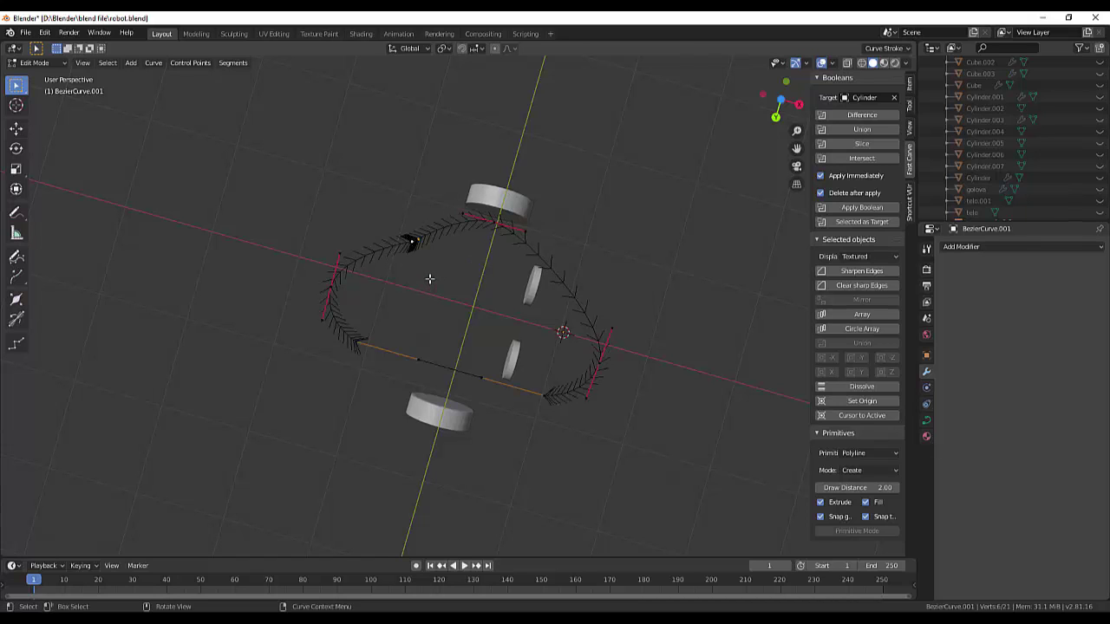
{"action": "key", "text": "x"}
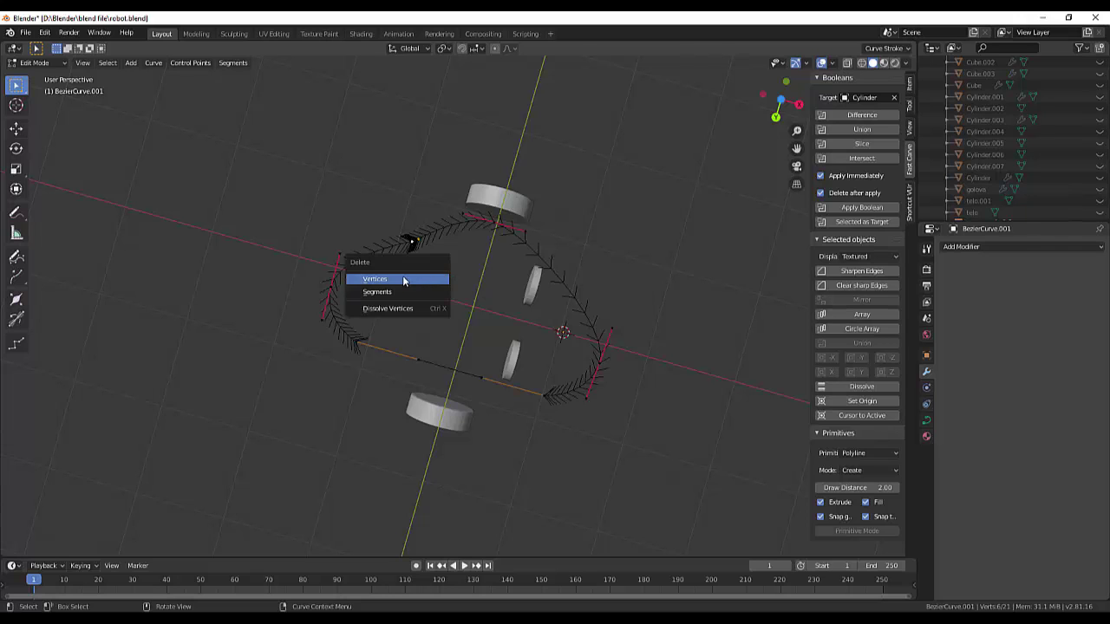
{"action": "left_click", "coordinate": [379, 281]}
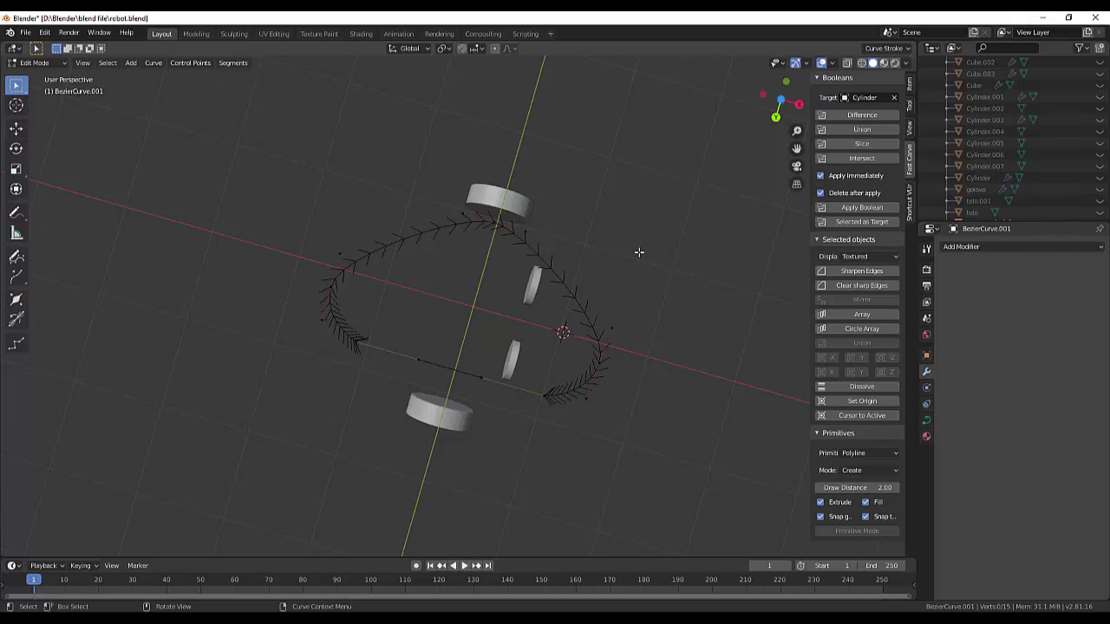
{"action": "scroll", "coordinate": [634, 251], "scroll_direction": "down", "scroll_amount": 1}
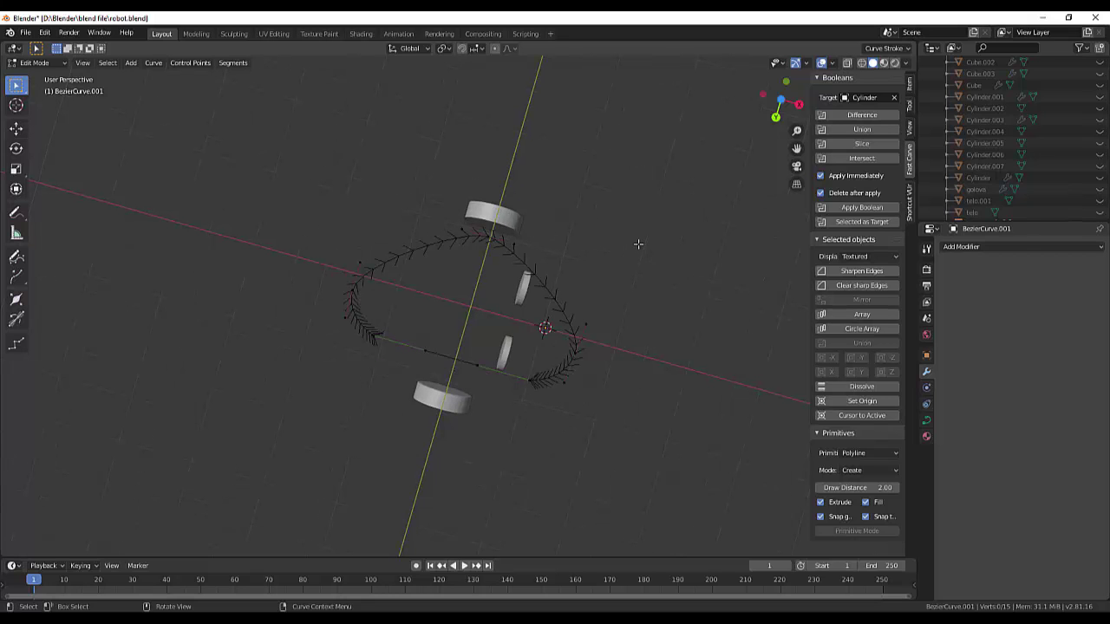
{"action": "mouse_move", "coordinate": [644, 243]}
{"action": "middle_mouse_down"}
{"action": "mouse_move", "coordinate": [671, 203]}
{"action": "mouse_move", "coordinate": [690, 135]}
{"action": "mouse_move", "coordinate": [650, 228]}
{"action": "mouse_move", "coordinate": [651, 253]}
{"action": "mouse_move", "coordinate": [652, 243]}
{"action": "middle_mouse_up"}
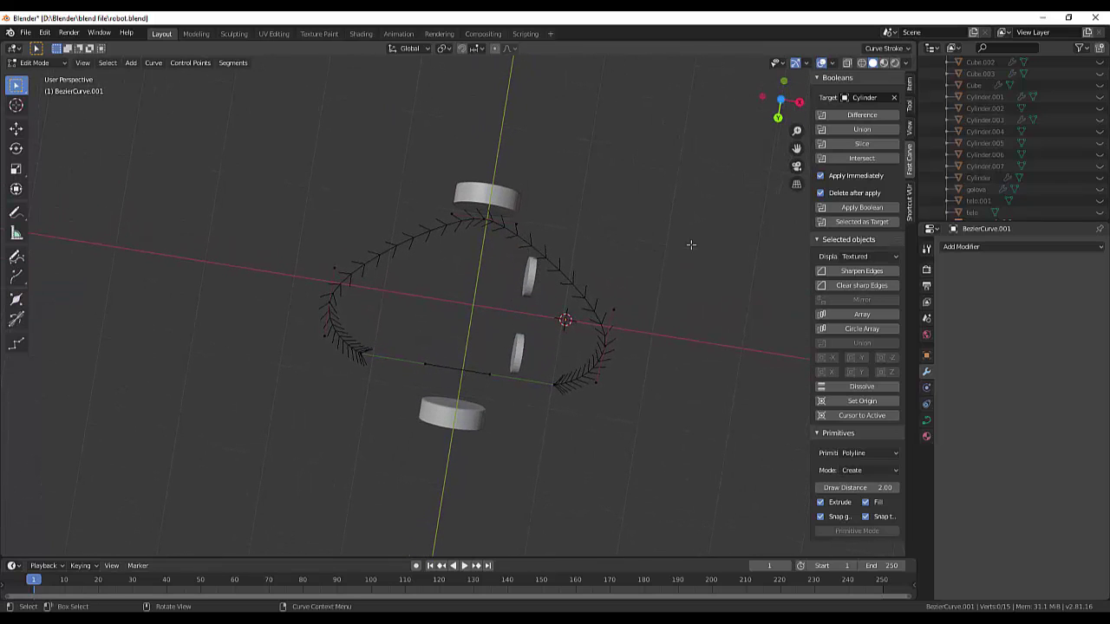
Step: Set BezierCurve.001's shape to 2D in the Object Data properties and orbit to a front view
{"action": "left_click", "coordinate": [926, 419]}
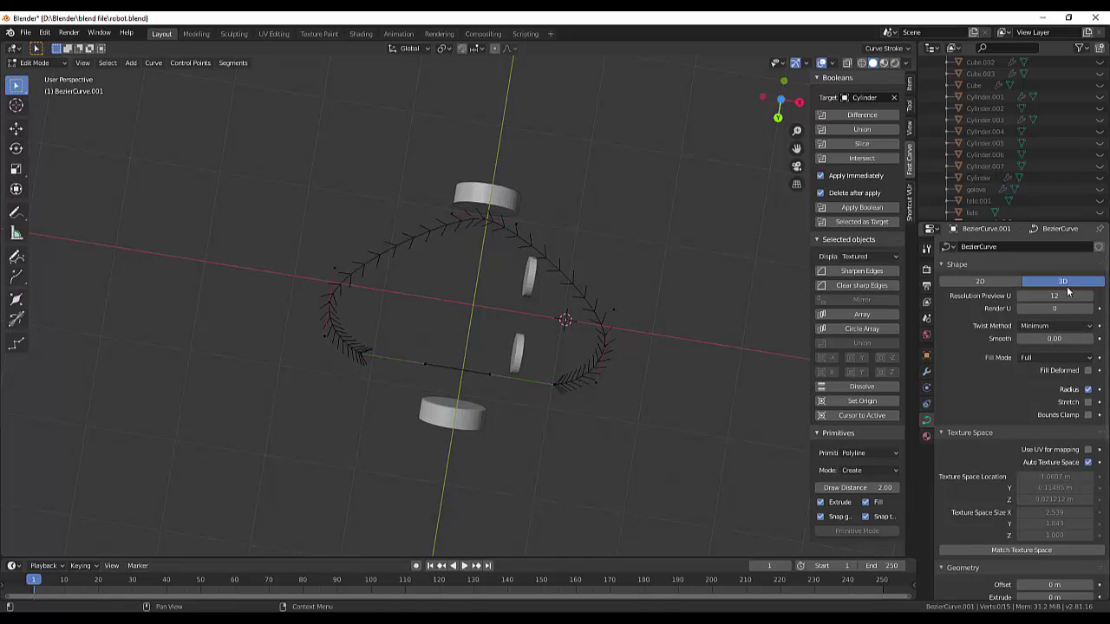
{"action": "left_click", "coordinate": [980, 280]}
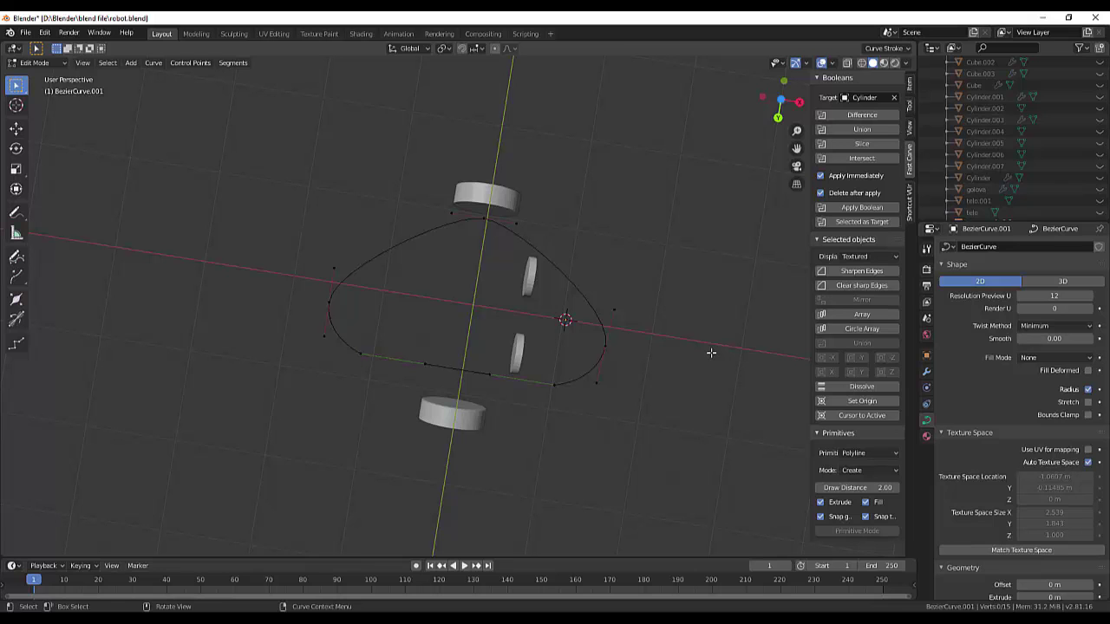
{"action": "mouse_move", "coordinate": [693, 353]}
{"action": "middle_mouse_down"}
{"action": "mouse_move", "coordinate": [702, 372]}
{"action": "mouse_move", "coordinate": [701, 287]}
{"action": "mouse_move", "coordinate": [701, 314]}
{"action": "middle_mouse_up"}
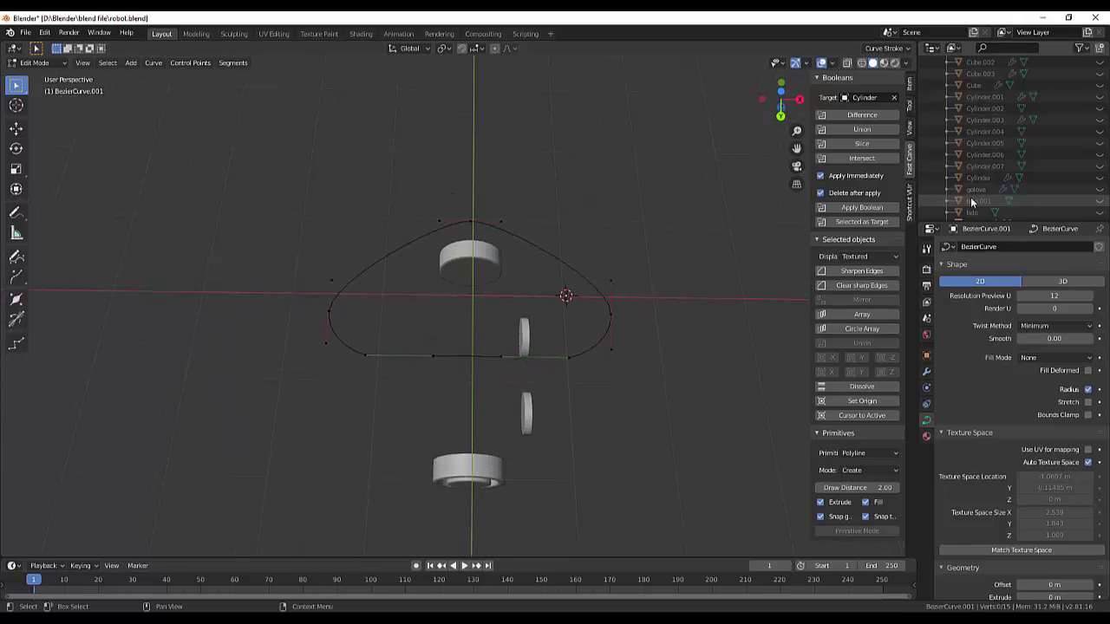
Step: Unhide the robot's cubes and Cylinder.001 and Cylinder.002 in the Outliner
{"action": "scroll", "coordinate": [969, 203], "scroll_direction": "up", "scroll_amount": 3}
{"action": "scroll", "coordinate": [1022, 129], "scroll_direction": "up", "scroll_amount": 3}
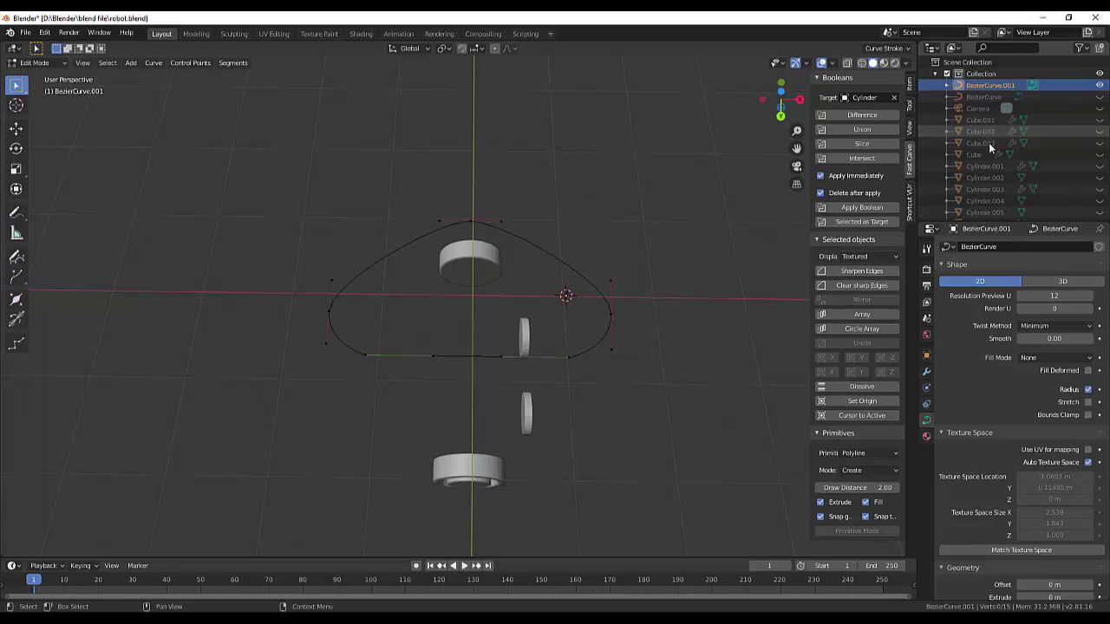
{"action": "scroll", "coordinate": [994, 162], "scroll_direction": "down", "scroll_amount": 3}
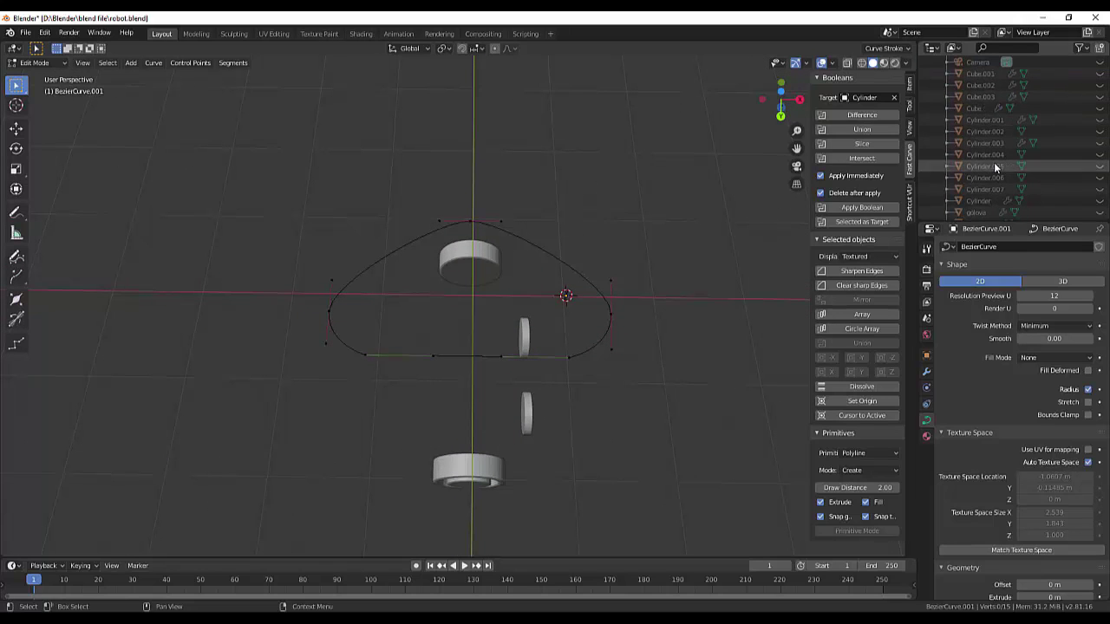
{"action": "left_click_drag", "start_coordinate": [1098, 74], "coordinate": [1093, 214]}
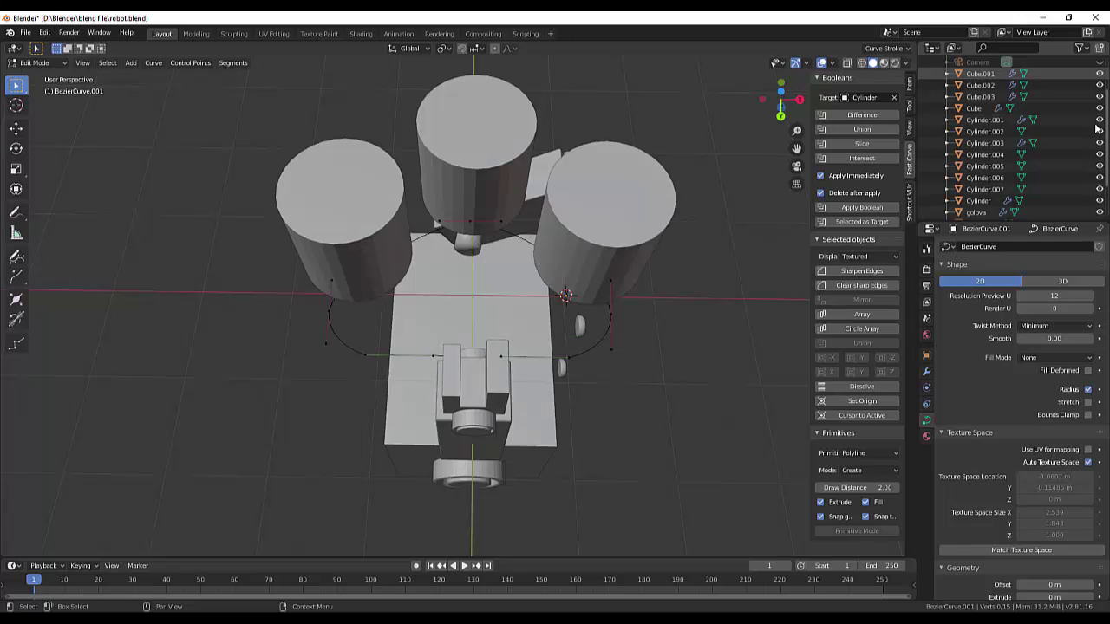
{"action": "left_click_drag", "start_coordinate": [1098, 119], "coordinate": [1098, 189]}
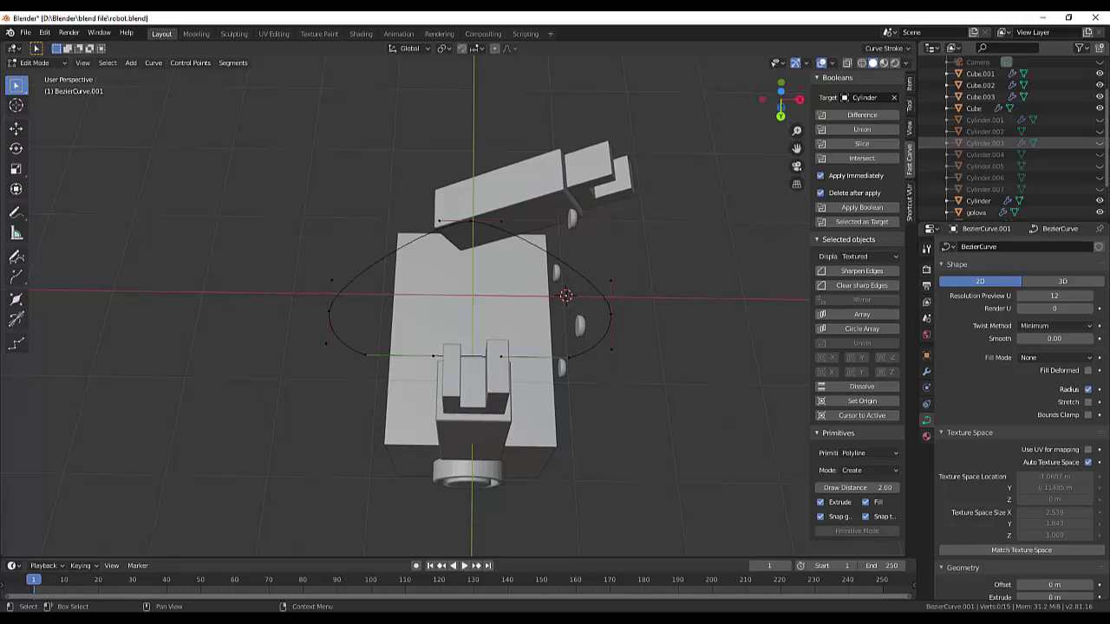
{"action": "left_click_drag", "start_coordinate": [1098, 108], "coordinate": [1098, 91]}
{"action": "left_click", "coordinate": [1098, 119]}
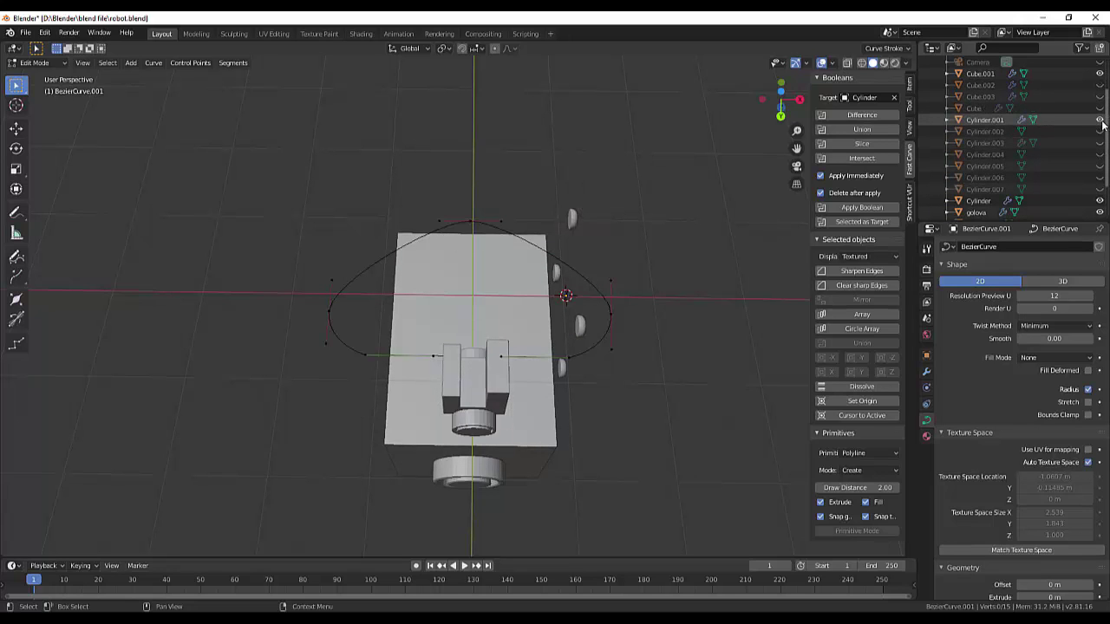
{"action": "left_click_drag", "start_coordinate": [1099, 131], "coordinate": [1099, 85]}
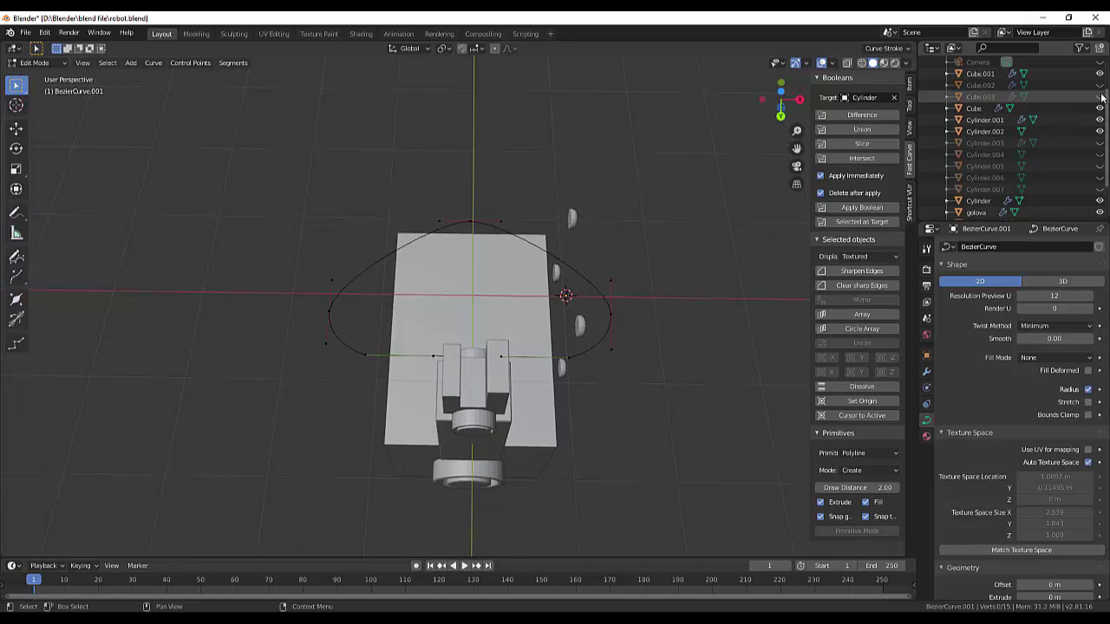
Step: Show the camera, BezierCurve, and Cylinder.003 through Cylinder.007 again
{"action": "scroll", "coordinate": [1101, 95], "scroll_direction": "up", "scroll_amount": 2}
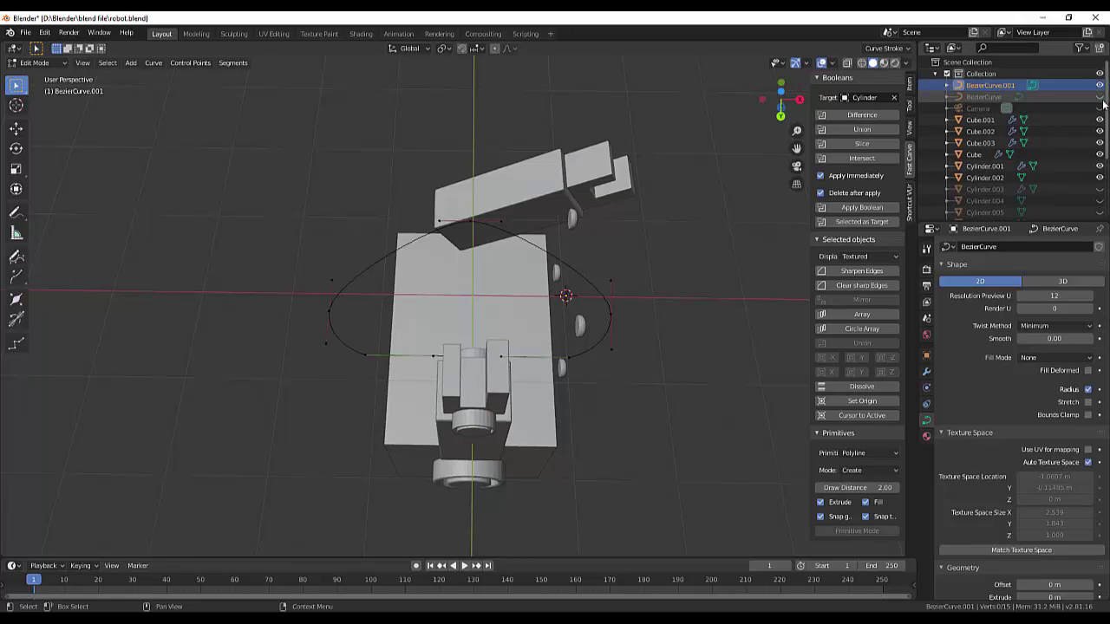
{"action": "left_click", "coordinate": [1098, 108]}
{"action": "left_click", "coordinate": [1099, 97]}
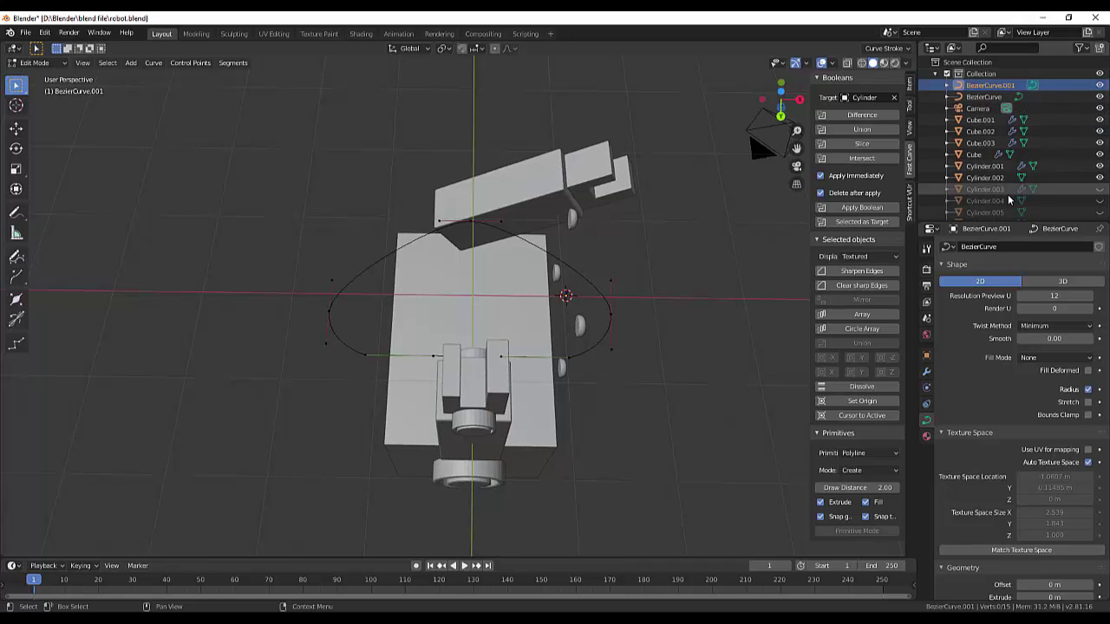
{"action": "left_click", "coordinate": [1099, 189]}
{"action": "left_click", "coordinate": [1099, 211]}
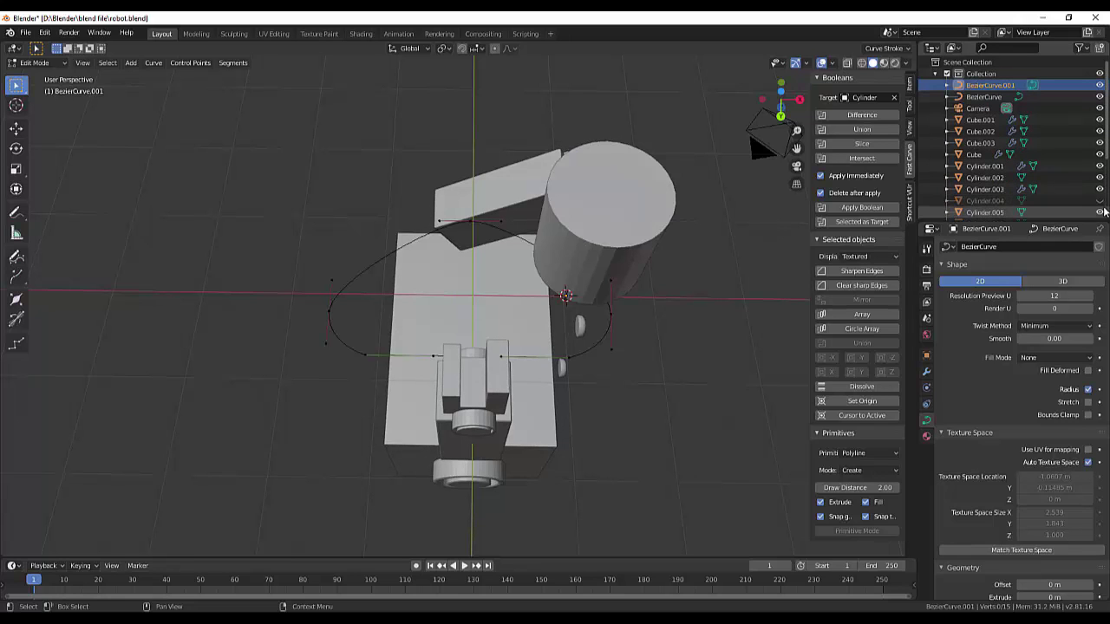
{"action": "left_click", "coordinate": [1099, 200]}
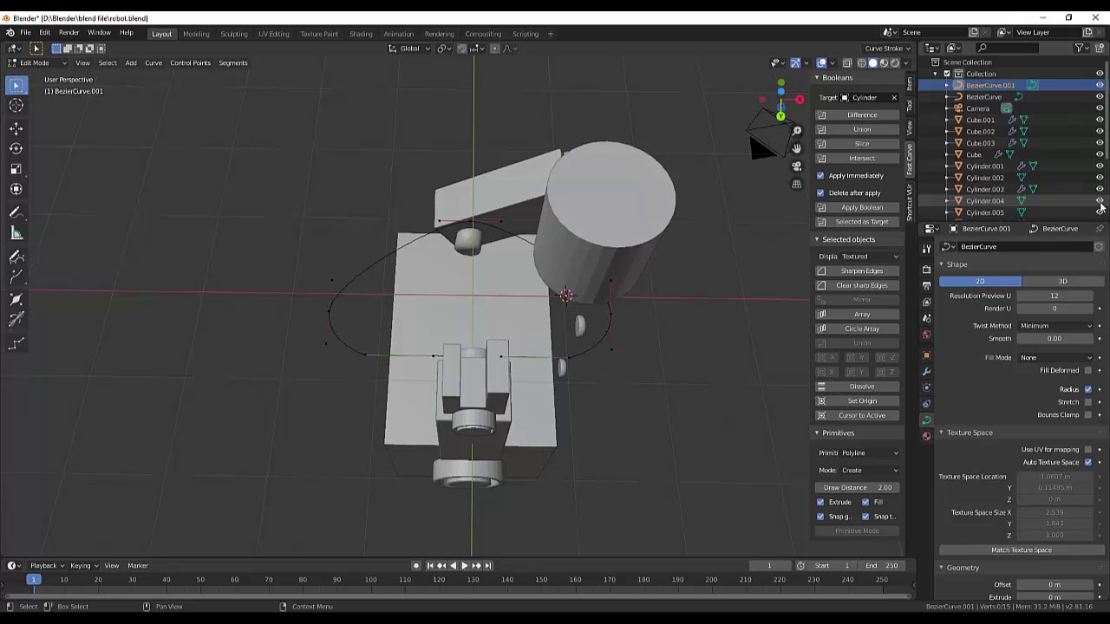
{"action": "left_click", "coordinate": [1099, 212]}
{"action": "left_click", "coordinate": [1099, 212]}
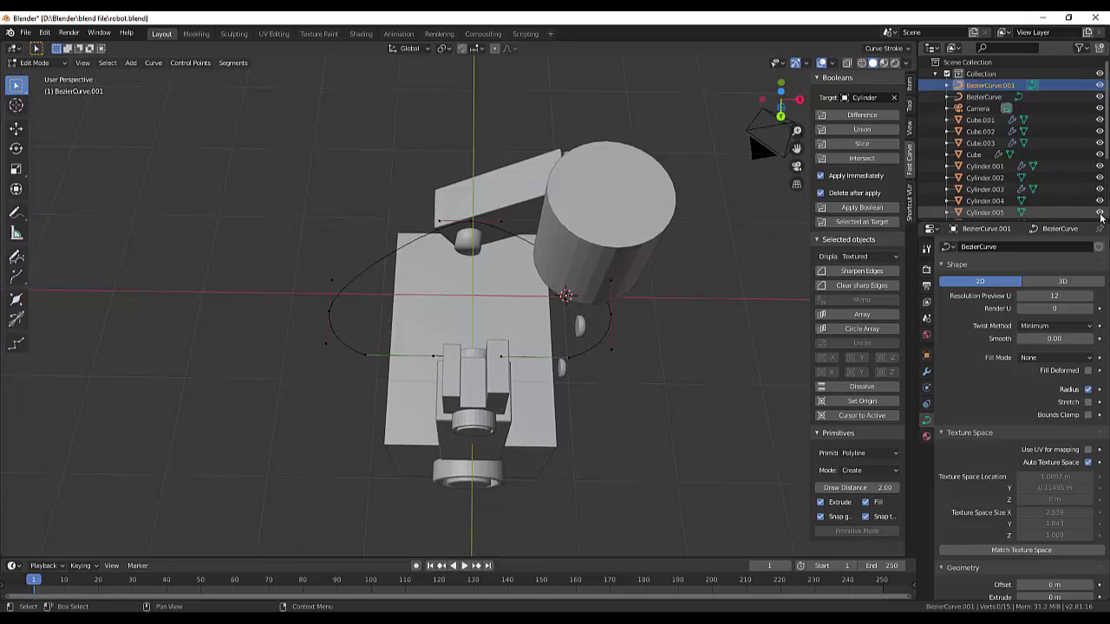
{"action": "scroll", "coordinate": [1098, 182], "scroll_direction": "down", "scroll_amount": 3}
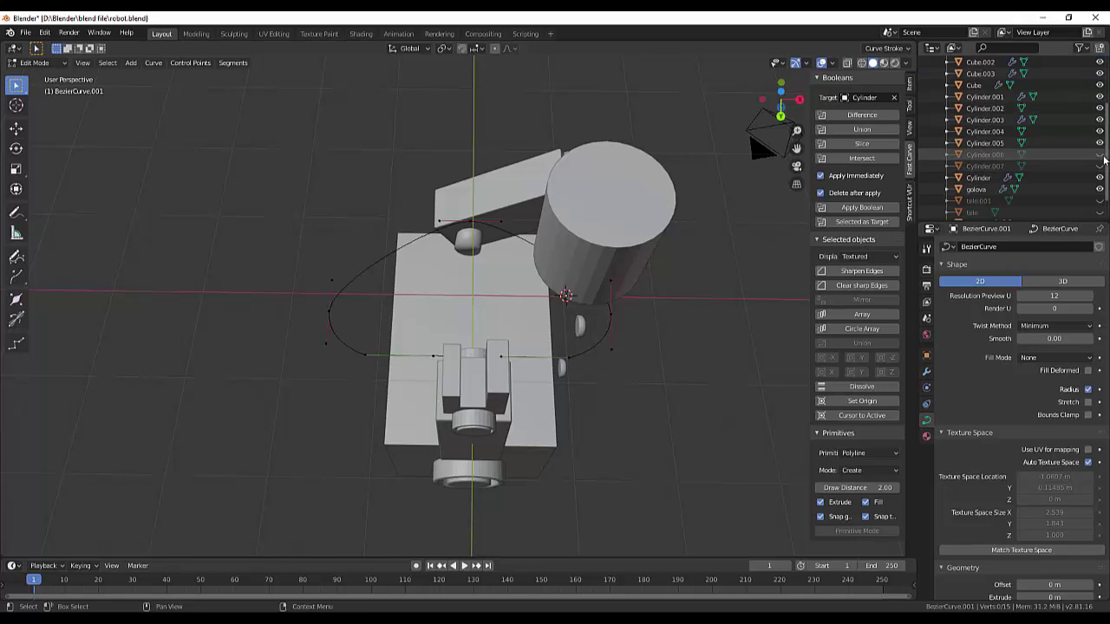
{"action": "left_click", "coordinate": [1099, 154]}
{"action": "left_click", "coordinate": [1099, 165]}
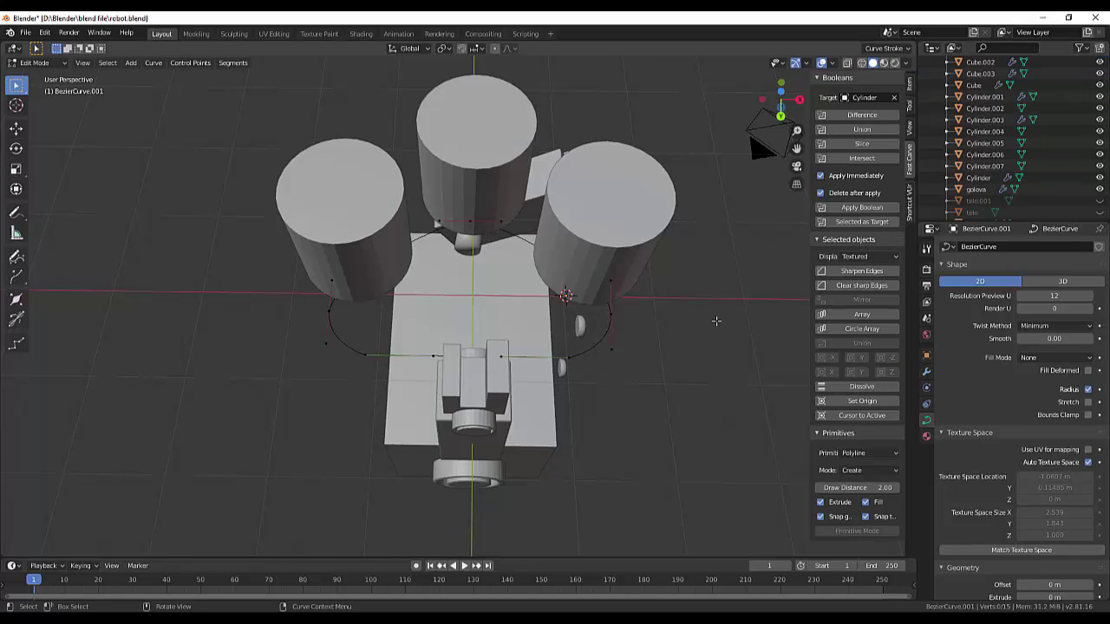
Step: Select all the track curve's points and switch back to Object Mode
{"action": "left_click", "coordinate": [34, 62]}
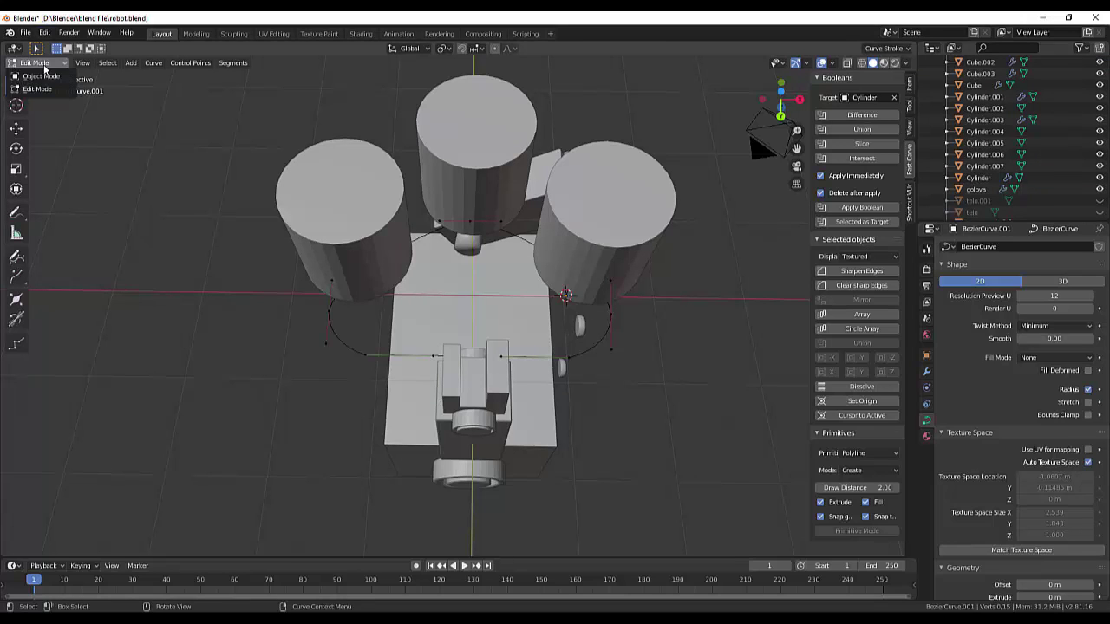
{"action": "key", "text": "a"}
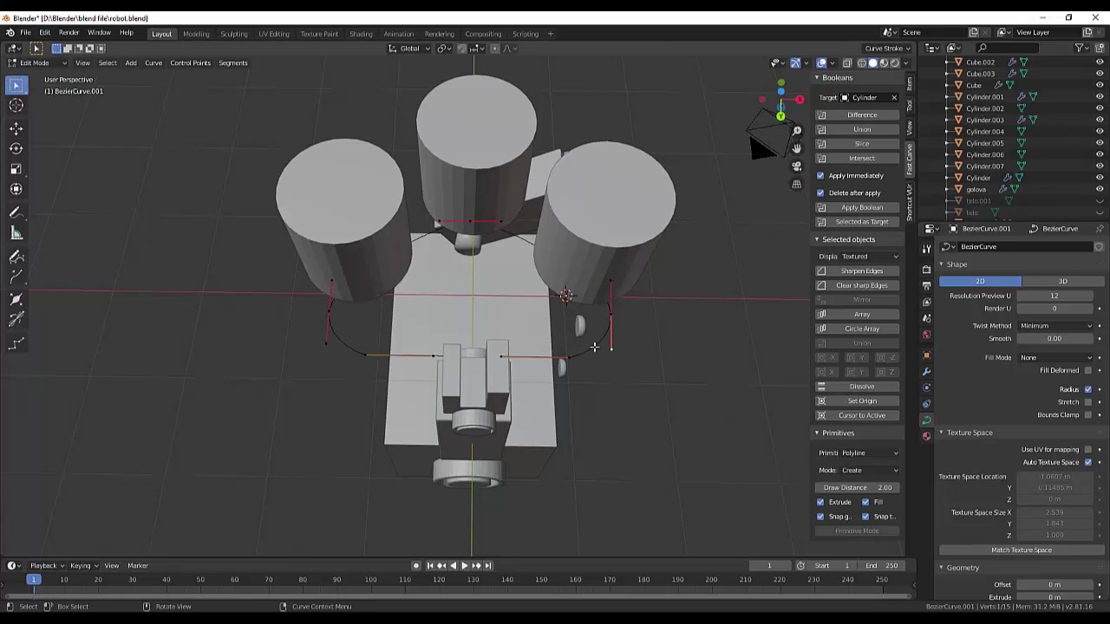
{"action": "left_click", "coordinate": [35, 63]}
{"action": "left_click", "coordinate": [38, 76]}
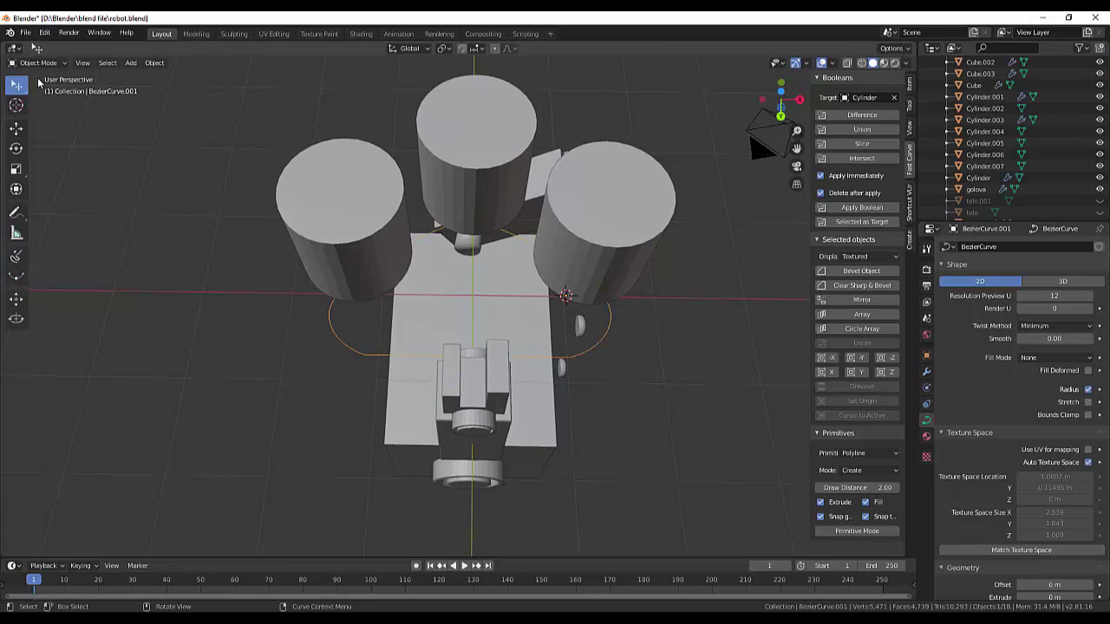
{"action": "middle_click_drag", "start_coordinate": [705, 291], "coordinate": [729, 246]}
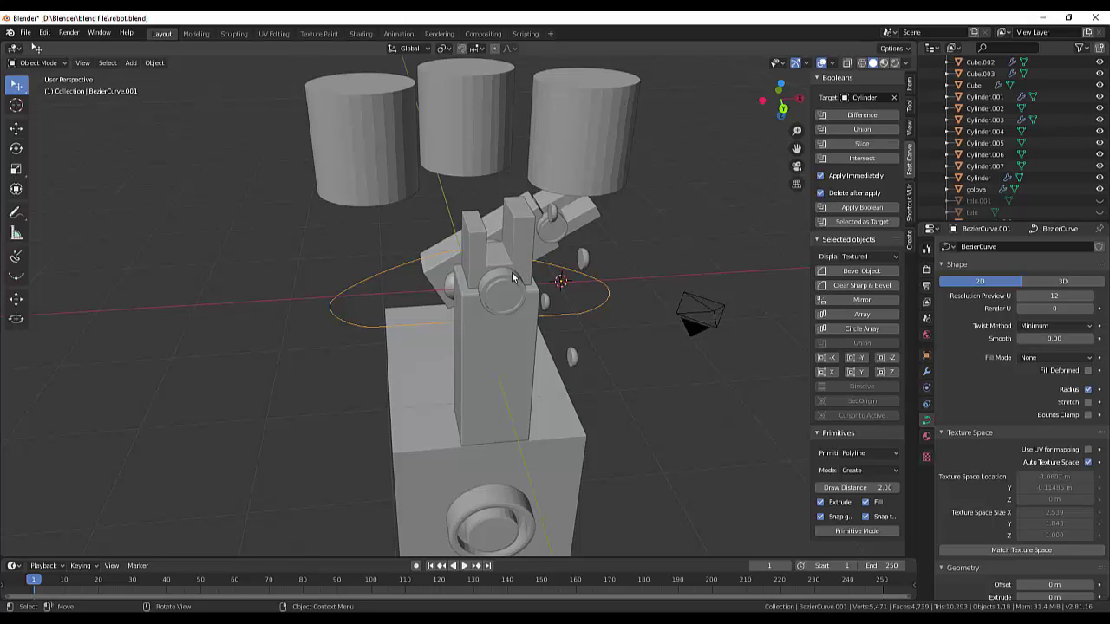
Step: Lower BezierCurve.001 2.282 m along Z around the three wheels, then switch to Edit Mode
{"action": "key", "text": "g"}
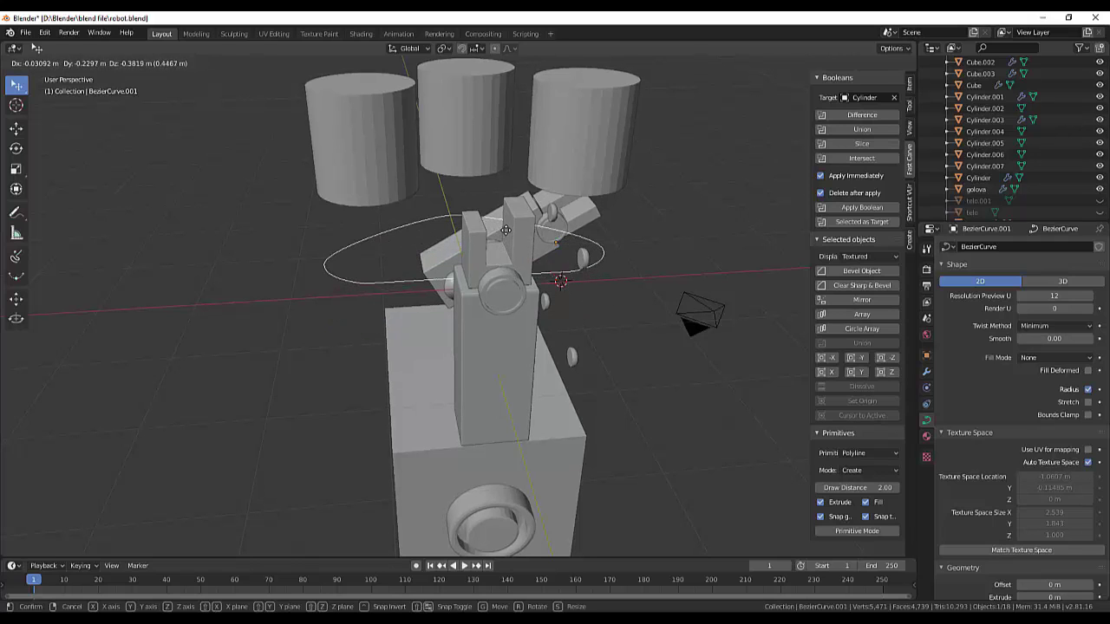
{"action": "key", "text": "z"}
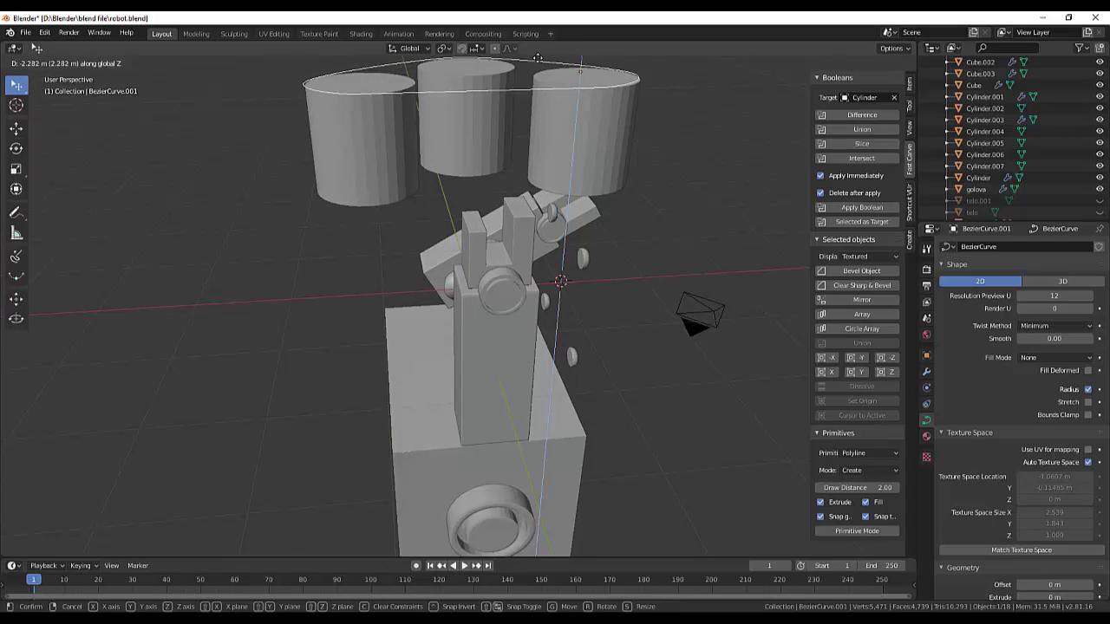
{"action": "left_click", "coordinate": [542, 67]}
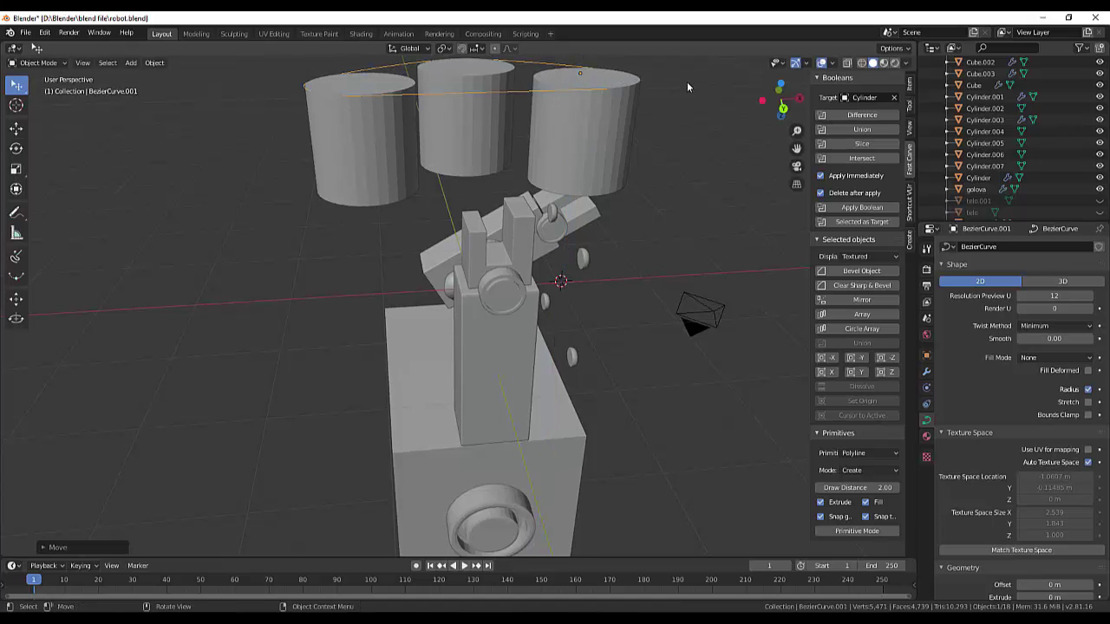
{"action": "mouse_move", "coordinate": [691, 83]}
{"action": "middle_mouse_down"}
{"action": "mouse_move", "coordinate": [676, 163]}
{"action": "mouse_move", "coordinate": [641, 160]}
{"action": "middle_mouse_up"}
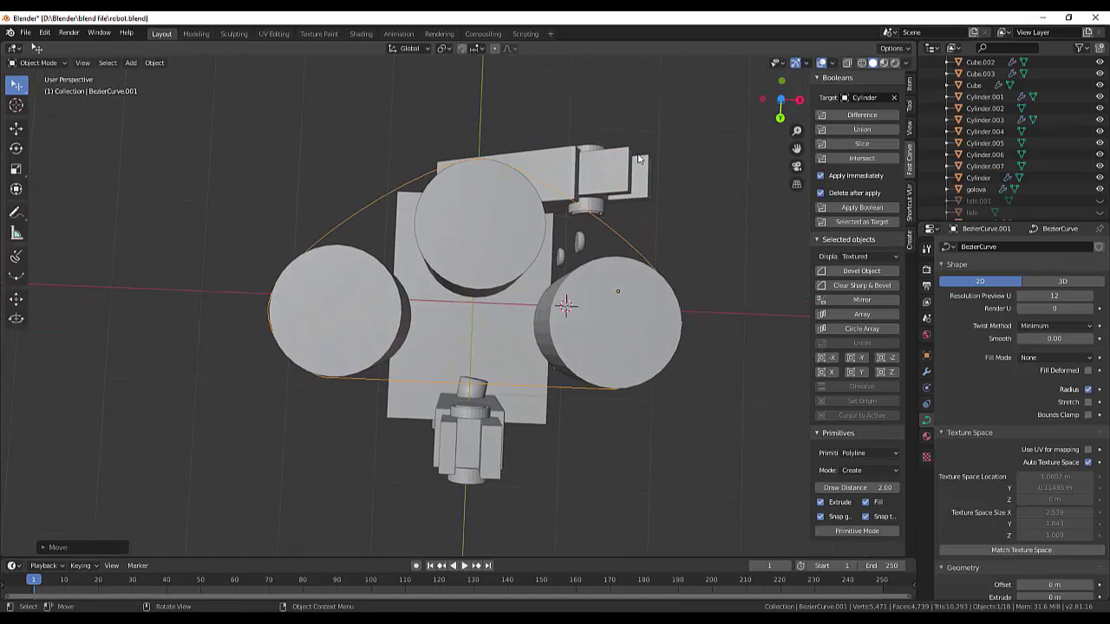
{"action": "left_click", "coordinate": [38, 63]}
{"action": "left_click", "coordinate": [36, 91]}
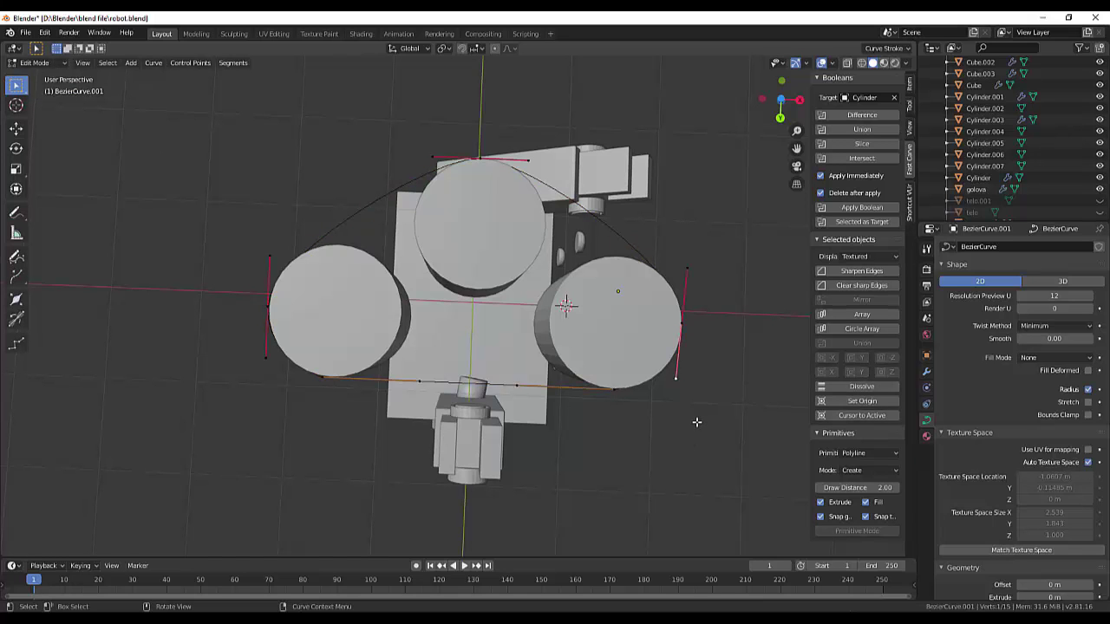
Step: Switch to Bottom Orthographic view and zoom in on the curve and wheels
{"action": "key", "text": "KP_7"}
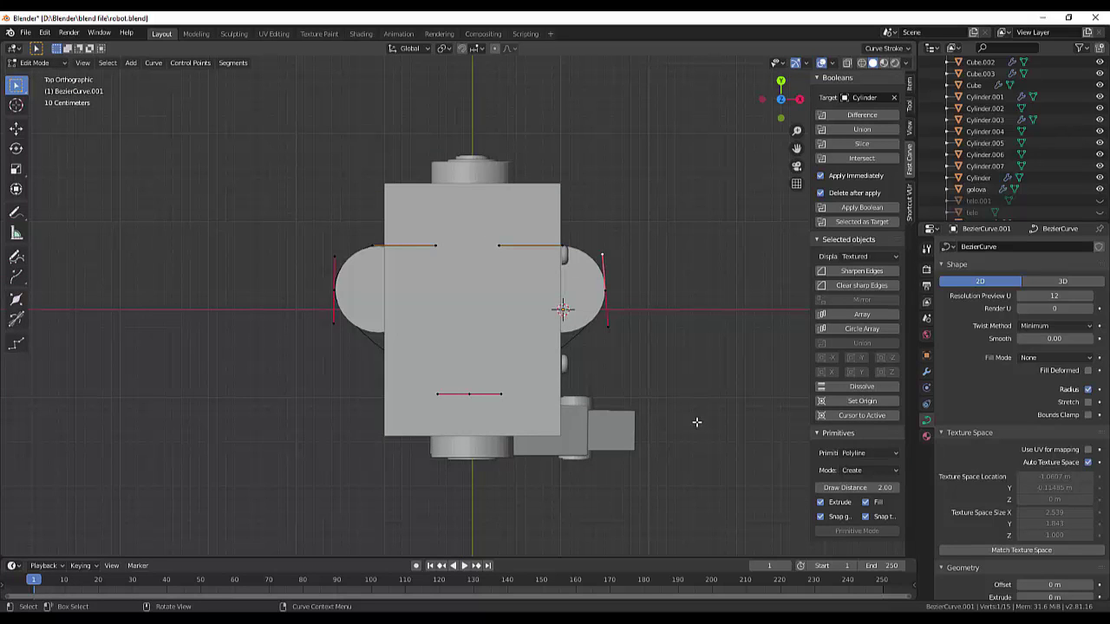
{"action": "key", "text": "ctrl+KP_7"}
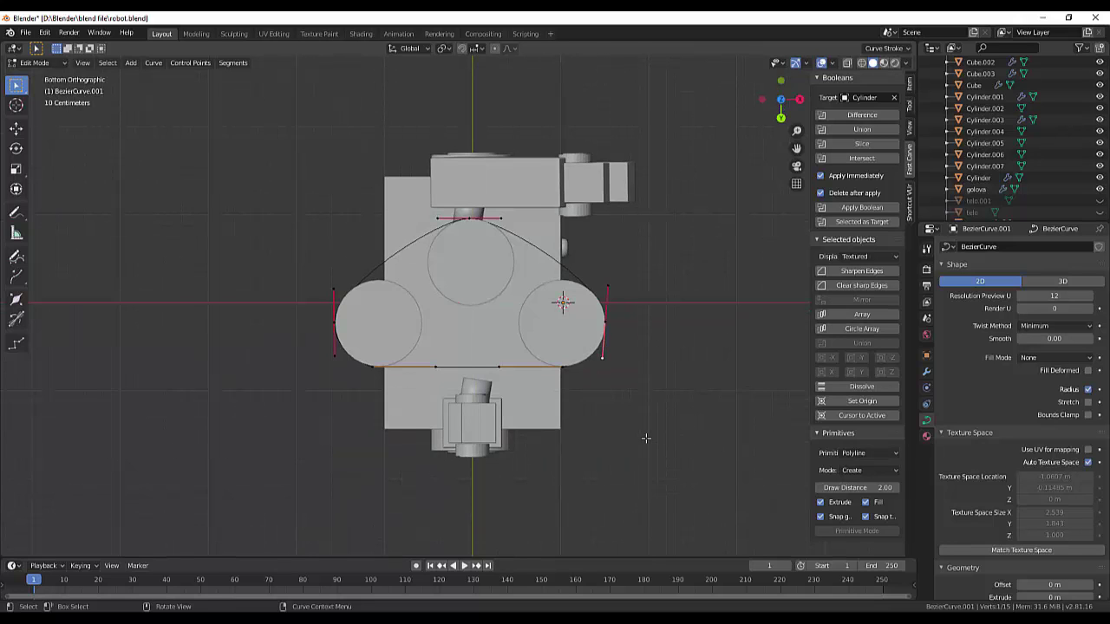
{"action": "scroll", "coordinate": [645, 438], "scroll_direction": "up", "scroll_amount": 1}
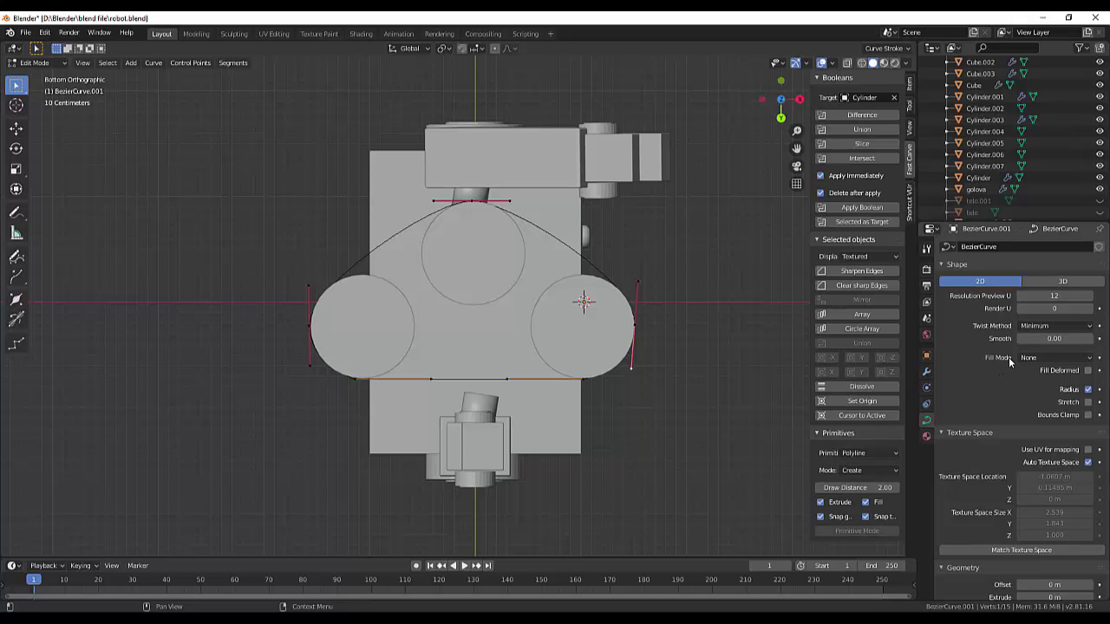
Step: Set the curve's Fill Mode to Both and deselect the handle point
{"action": "left_click", "coordinate": [1091, 358]}
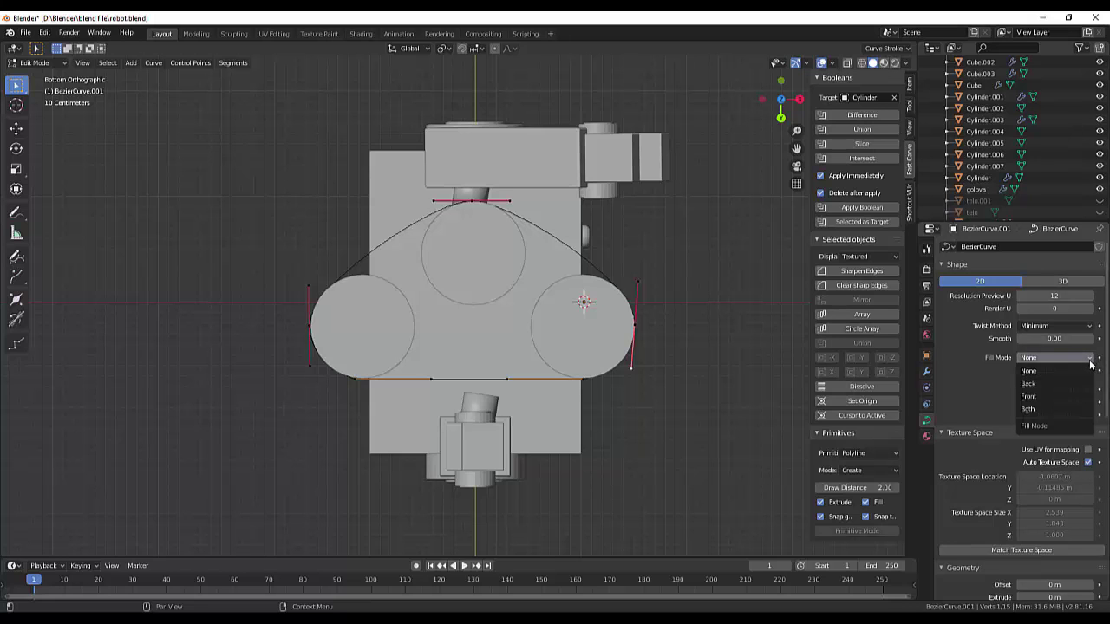
{"action": "left_click", "coordinate": [1031, 410]}
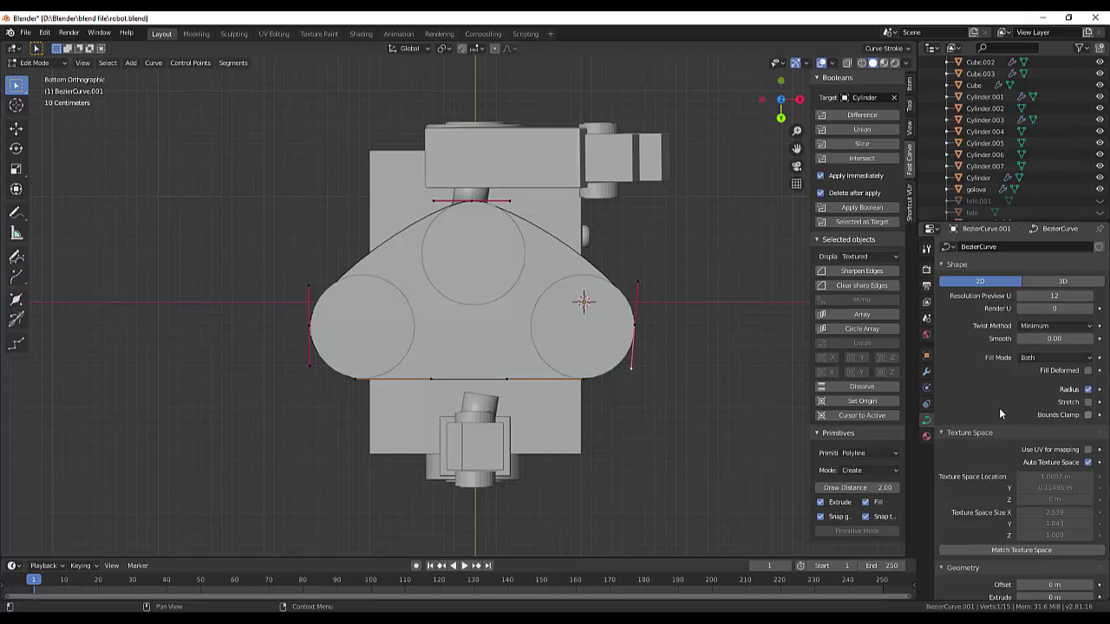
{"action": "middle_click_drag", "start_coordinate": [743, 376], "coordinate": [765, 339]}
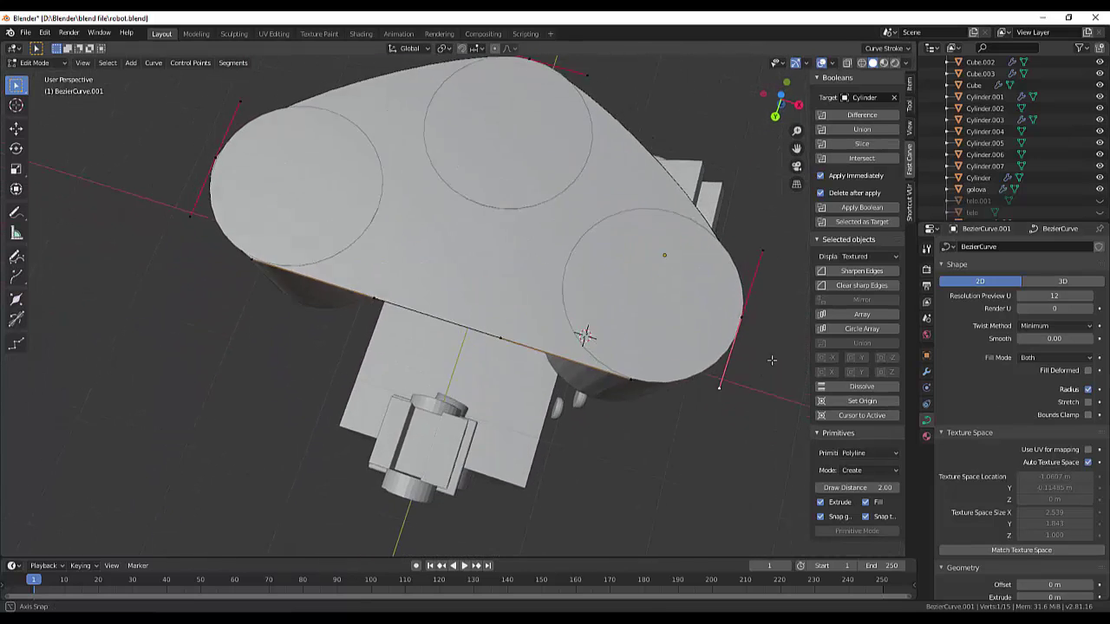
{"action": "middle_click_drag", "start_coordinate": [765, 339], "coordinate": [756, 369]}
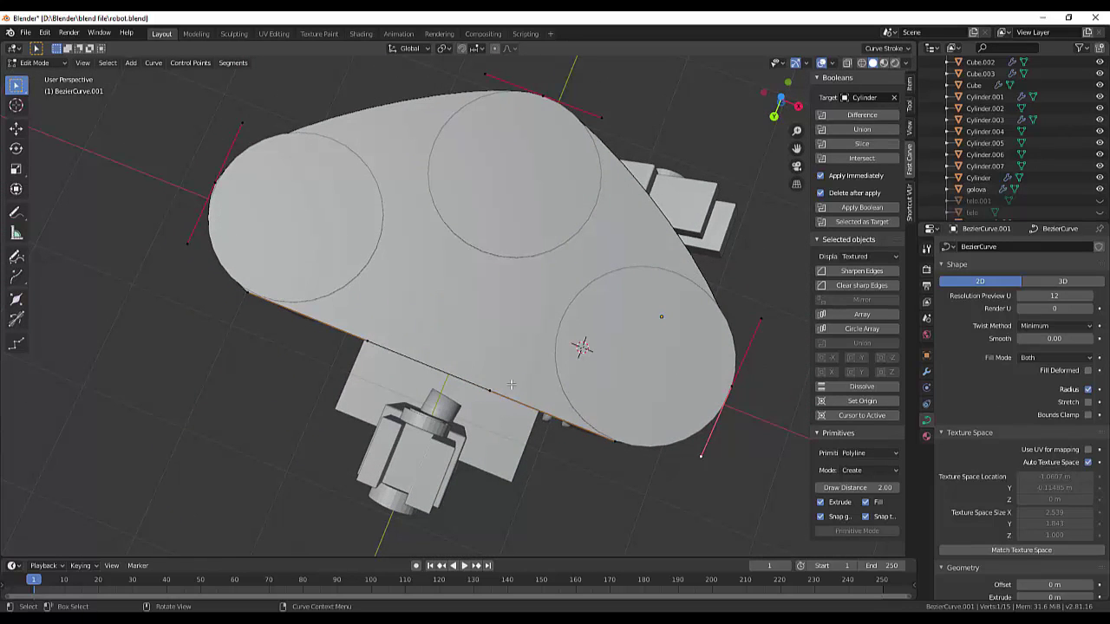
{"action": "left_click", "coordinate": [481, 328]}
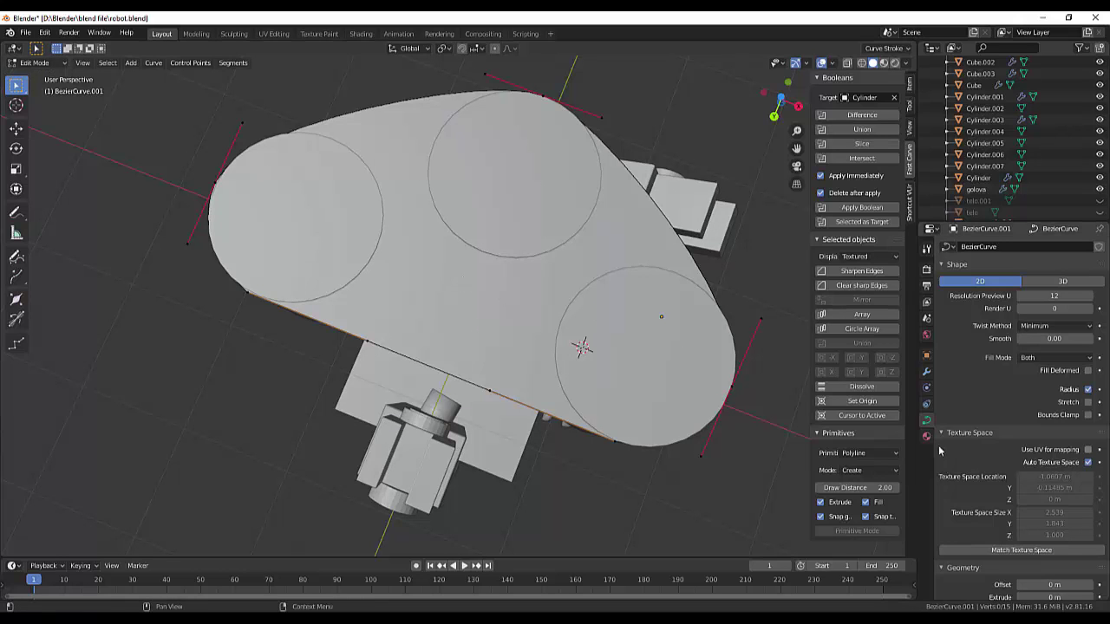
{"action": "mouse_move", "coordinate": [463, 283]}
{"action": "middle_mouse_down"}
{"action": "mouse_move", "coordinate": [803, 268]}
{"action": "mouse_move", "coordinate": [797, 250]}
{"action": "middle_mouse_up"}
Step: Set the curve's Geometry Extrude to 0.3 m and check it from Bottom view
{"action": "scroll", "coordinate": [982, 475], "scroll_direction": "down", "scroll_amount": 2}
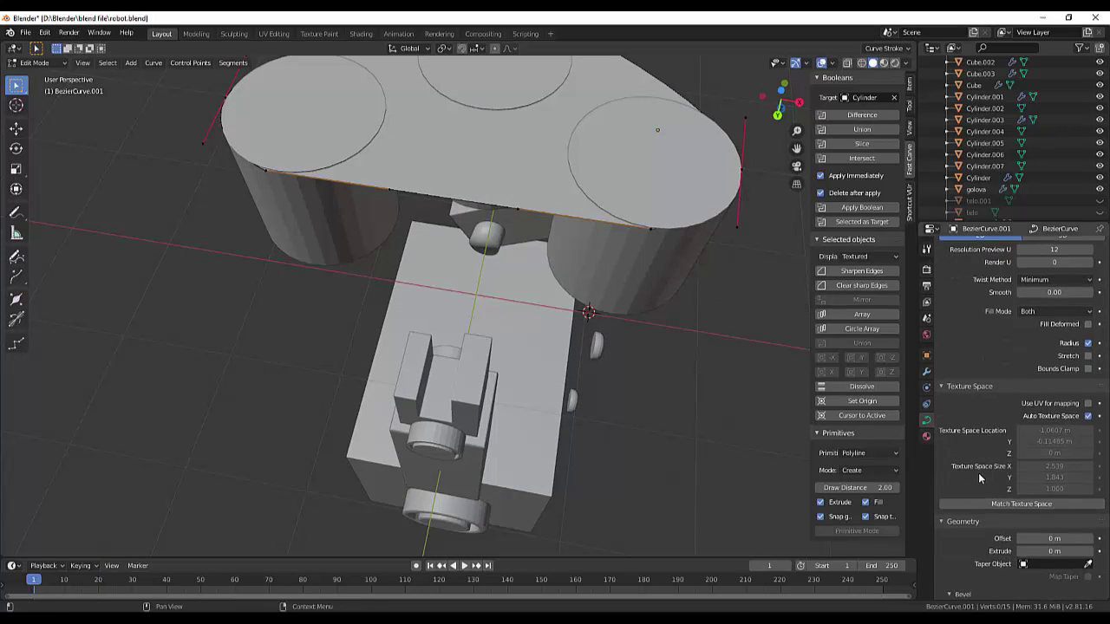
{"action": "scroll", "coordinate": [976, 494], "scroll_direction": "down", "scroll_amount": 1}
{"action": "left_click_drag", "start_coordinate": [1025, 505], "coordinate": [1070, 505]}
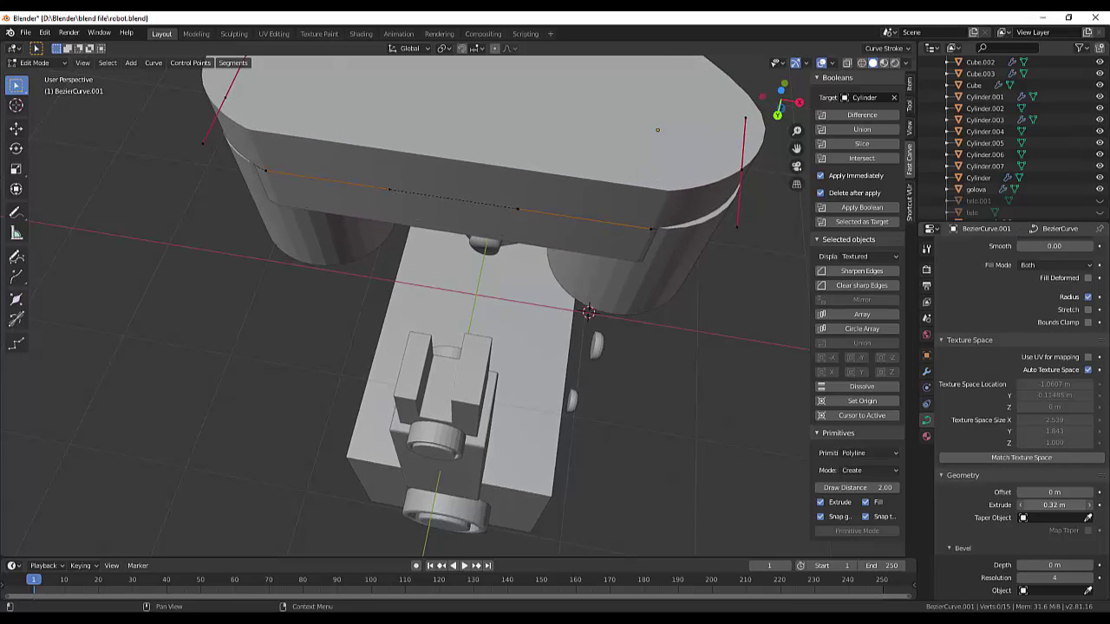
{"action": "left_click_drag", "start_coordinate": [1071, 505], "coordinate": [1080, 505]}
{"action": "mouse_move", "coordinate": [800, 380]}
{"action": "middle_mouse_down"}
{"action": "mouse_move", "coordinate": [815, 401]}
{"action": "mouse_move", "coordinate": [800, 389]}
{"action": "middle_mouse_up"}
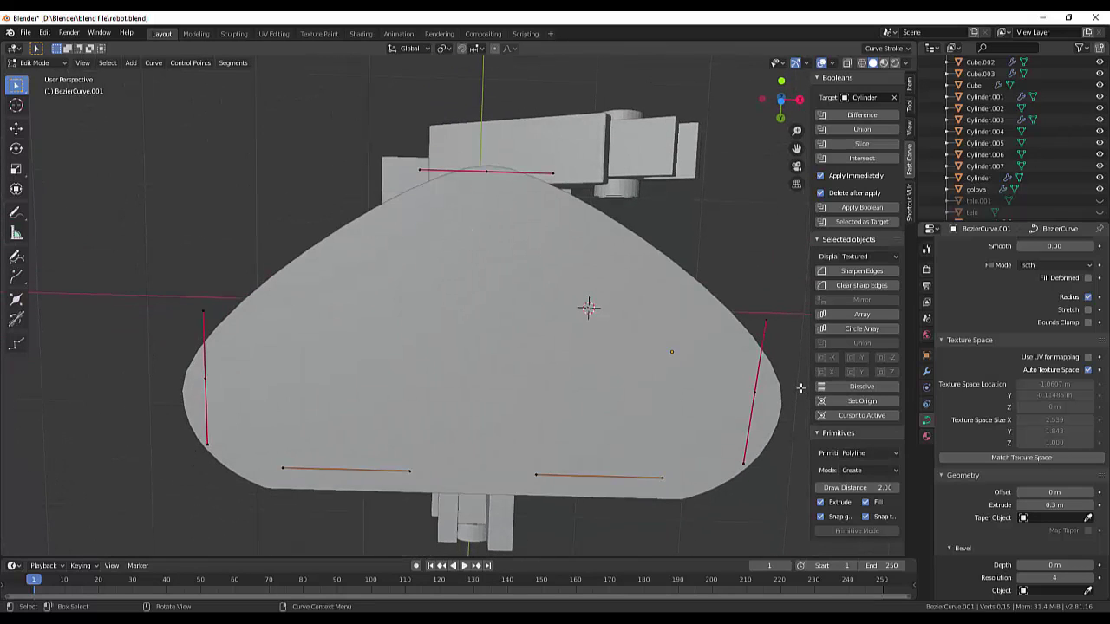
{"action": "key", "text": "KP_7"}
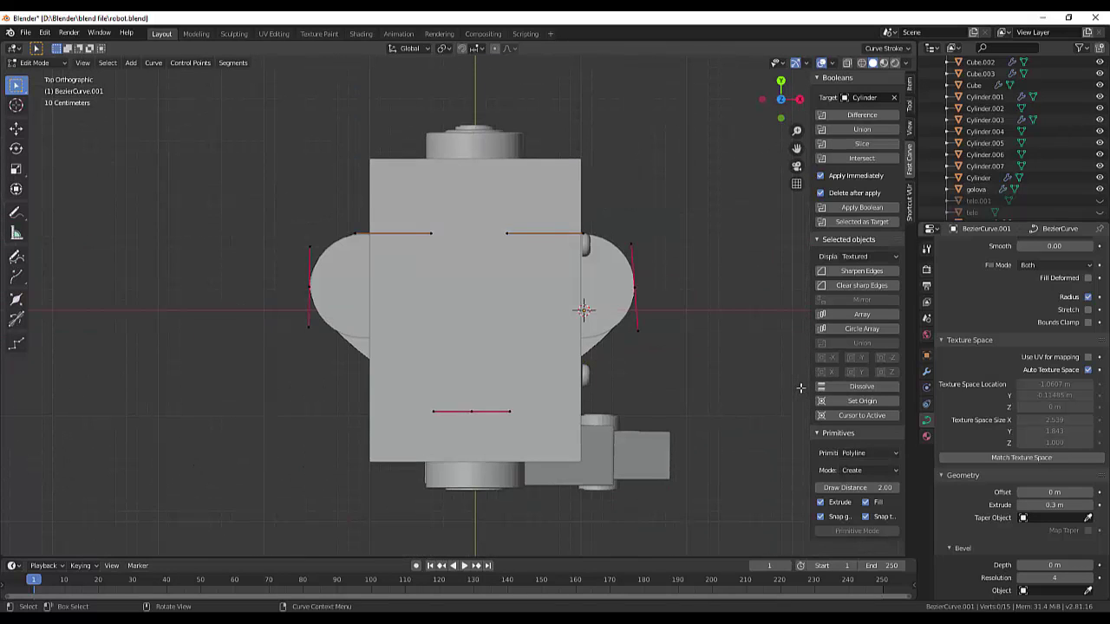
{"action": "key", "text": "ctrl+KP_7"}
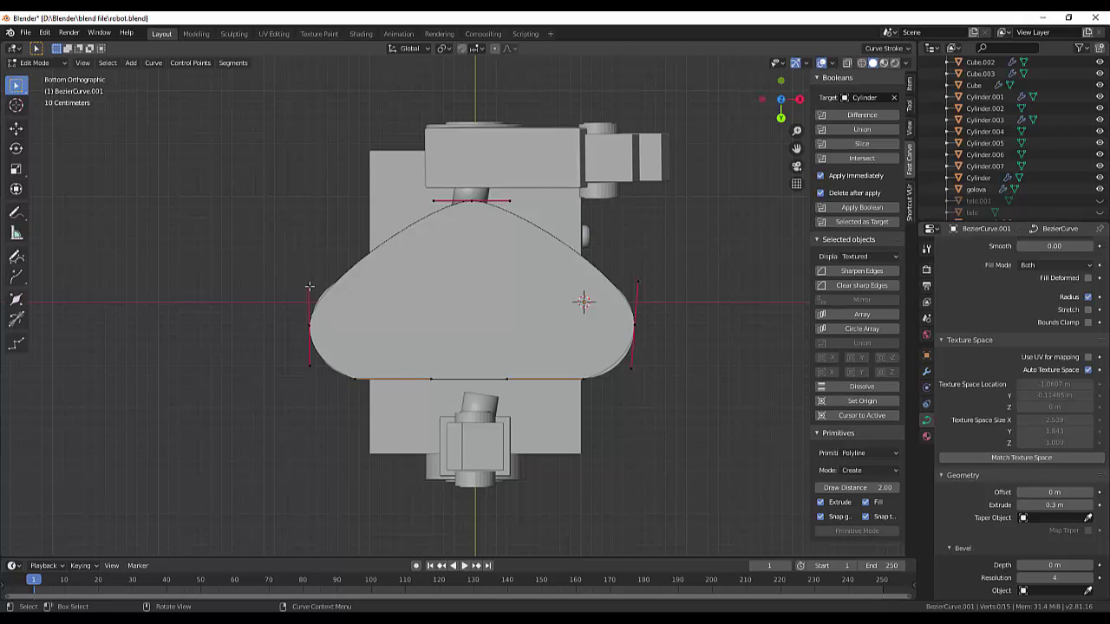
Step: With the Move tool, nudge the left handle point slightly upward
{"action": "left_click", "coordinate": [15, 129]}
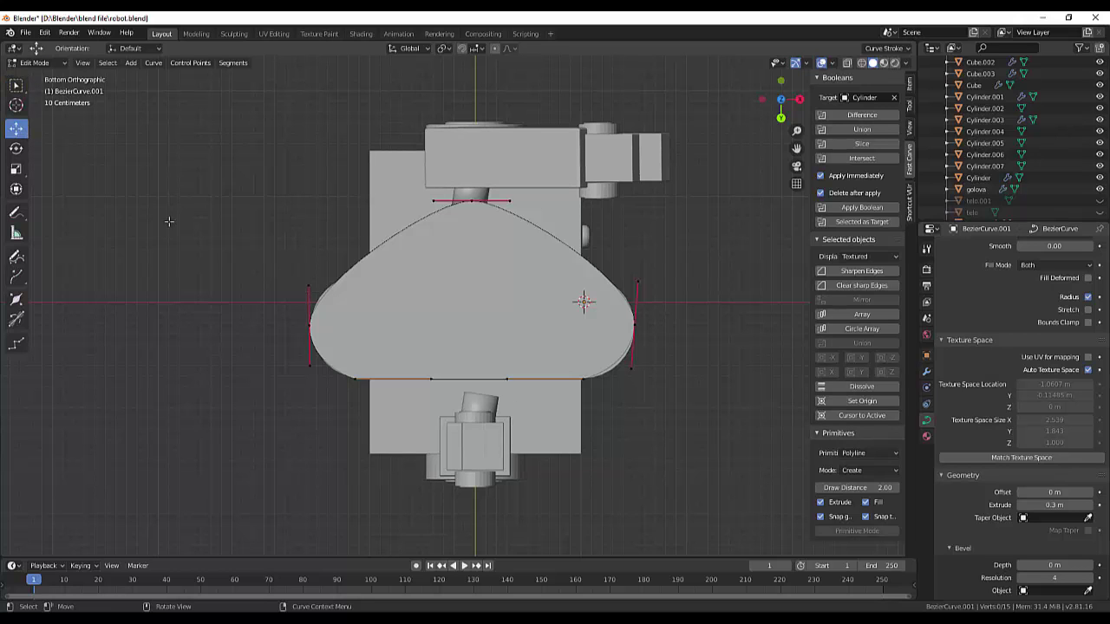
{"action": "left_click_drag", "start_coordinate": [310, 287], "coordinate": [308, 280]}
{"action": "left_click", "coordinate": [306, 277]}
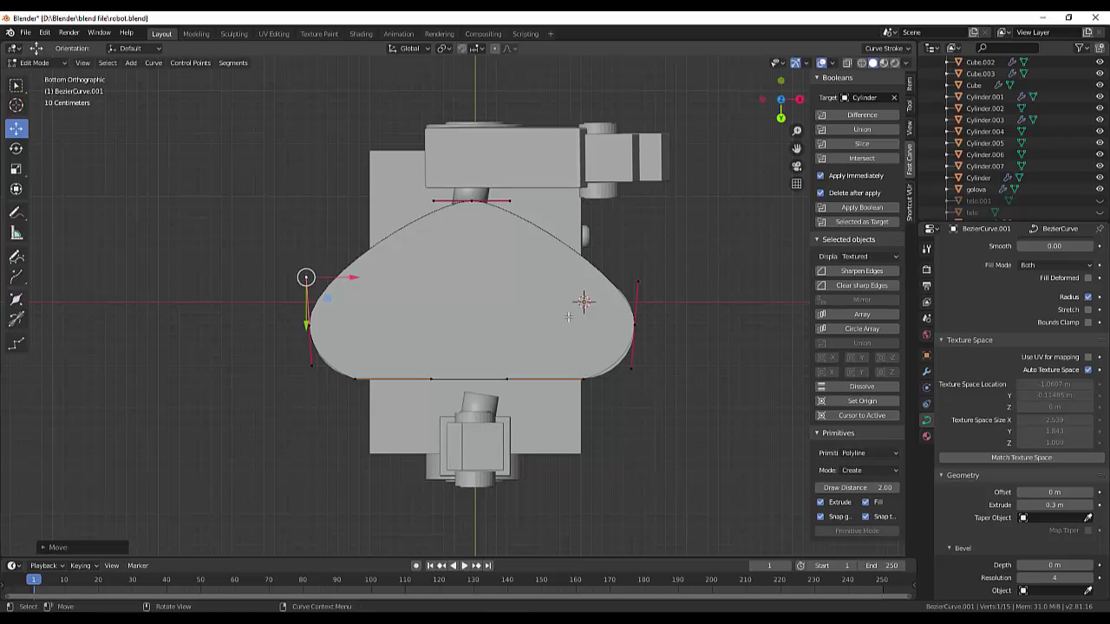
{"action": "key", "text": "g"}
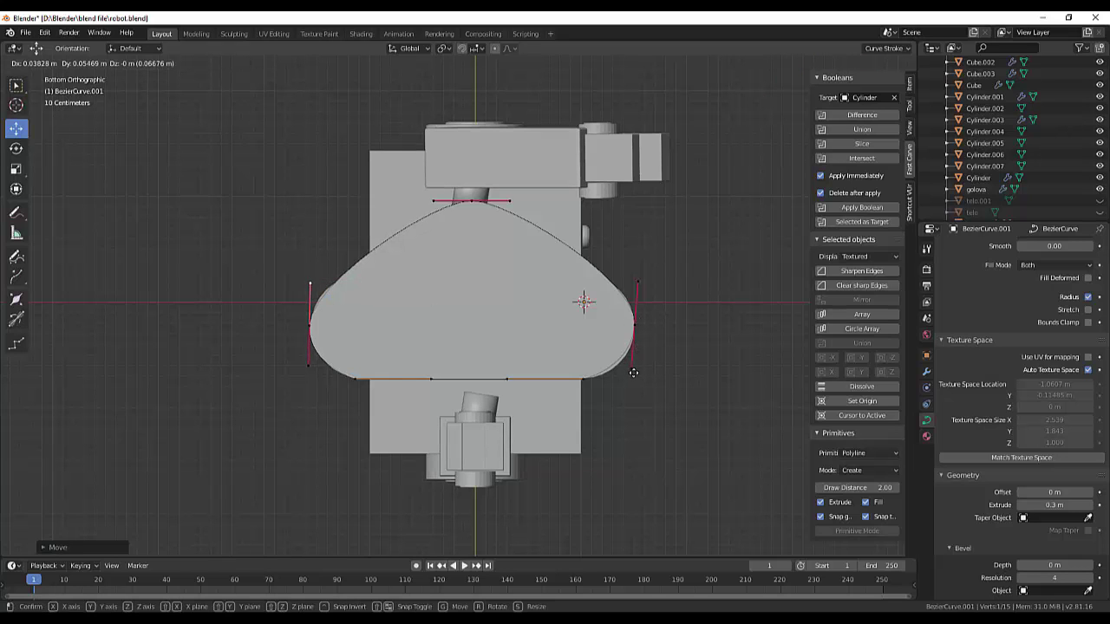
{"action": "left_click", "coordinate": [634, 353]}
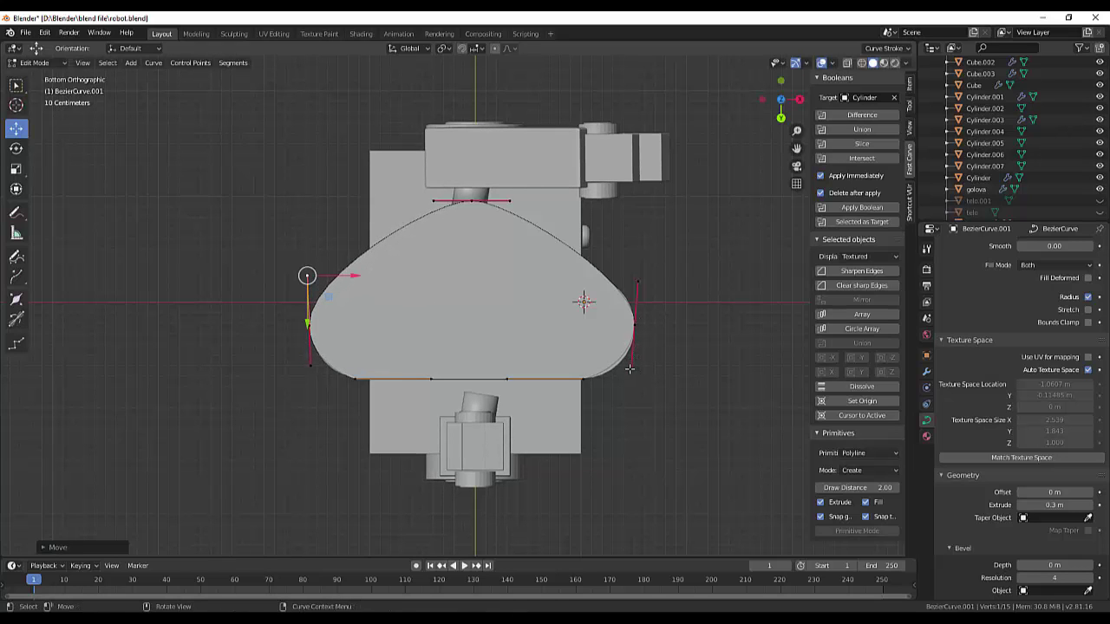
Step: Reposition the right handle's lower and upper ends to straighten the right side
{"action": "left_click", "coordinate": [634, 370]}
{"action": "key", "text": "g"}
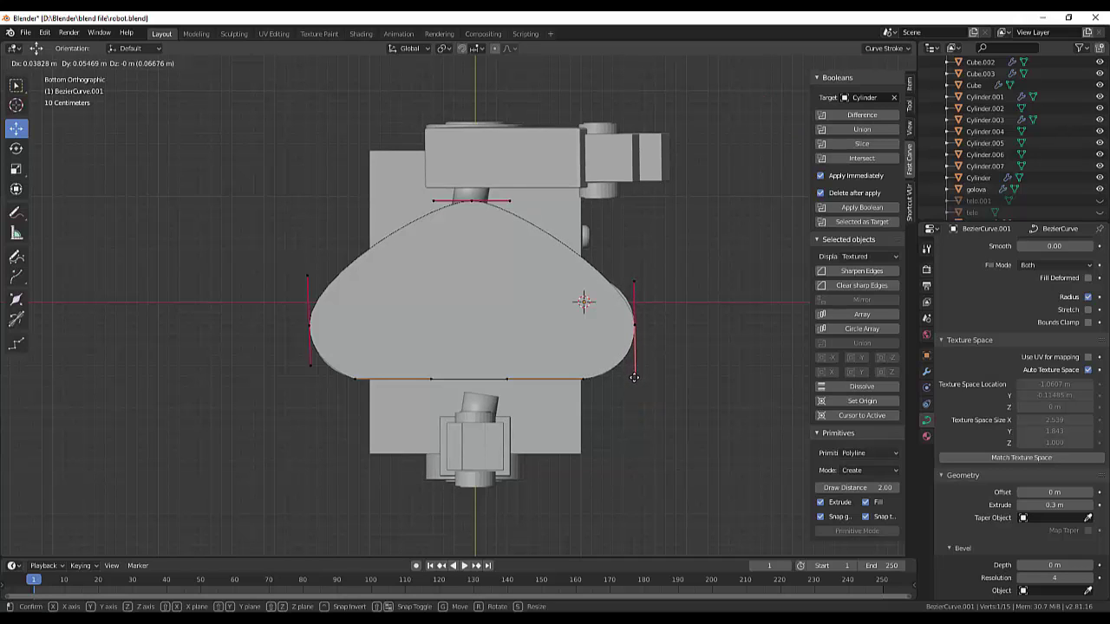
{"action": "left_click", "coordinate": [634, 373]}
{"action": "left_click", "coordinate": [634, 281]}
{"action": "key", "text": "g"}
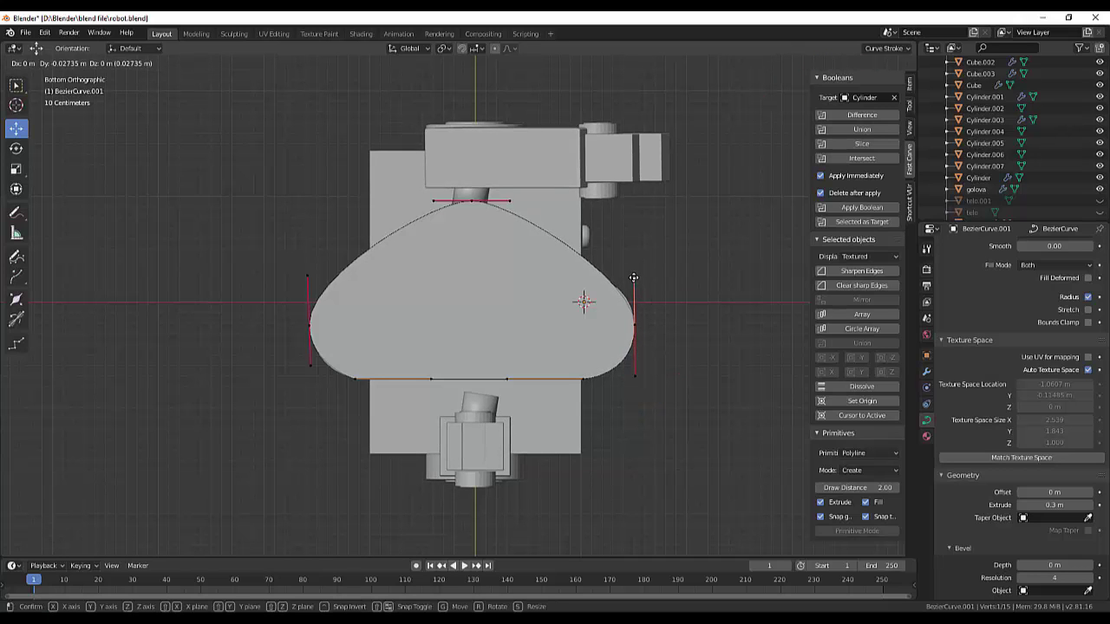
{"action": "left_click", "coordinate": [636, 272]}
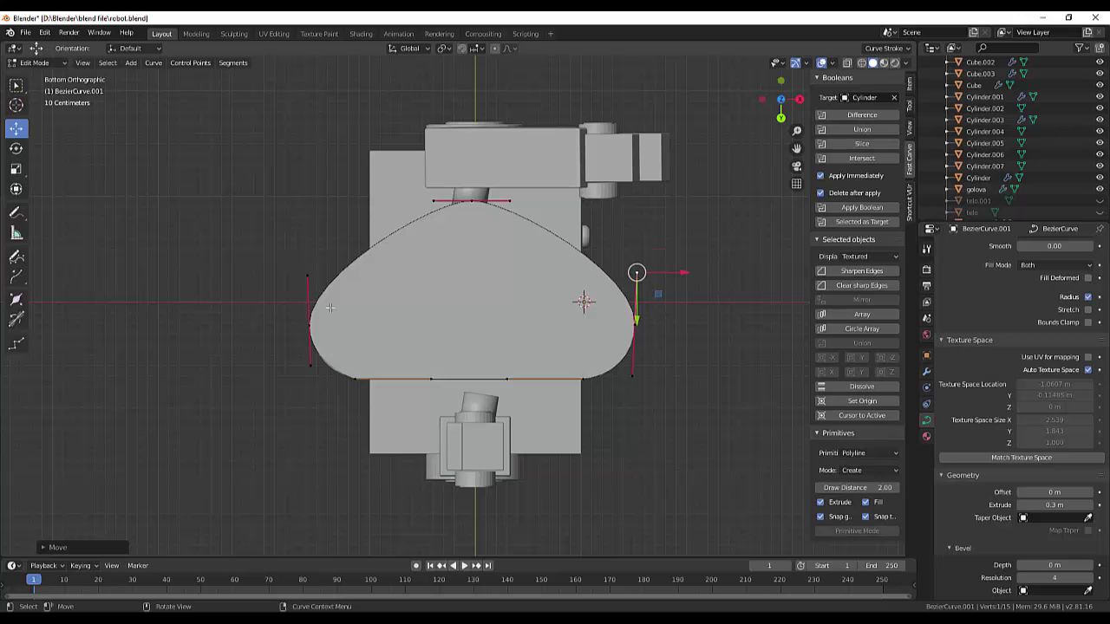
Step: Subdivide the segment between the top and right points and move the new point outward
{"action": "left_click", "coordinate": [471, 202], "text": "shift"}
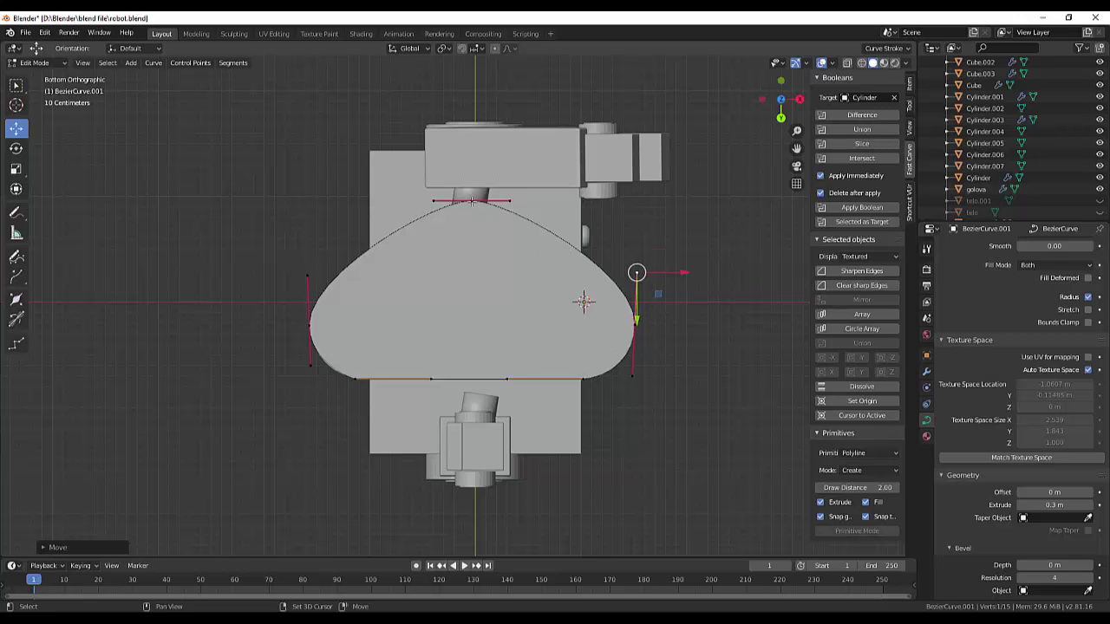
{"action": "left_click", "coordinate": [635, 325], "text": "shift"}
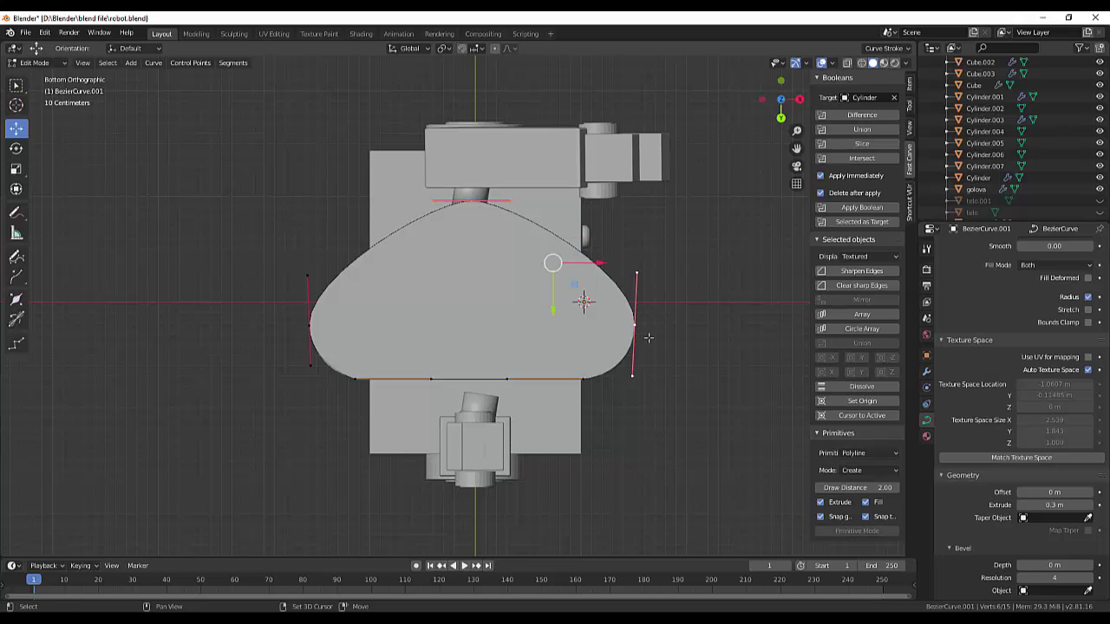
{"action": "right_click", "coordinate": [468, 305]}
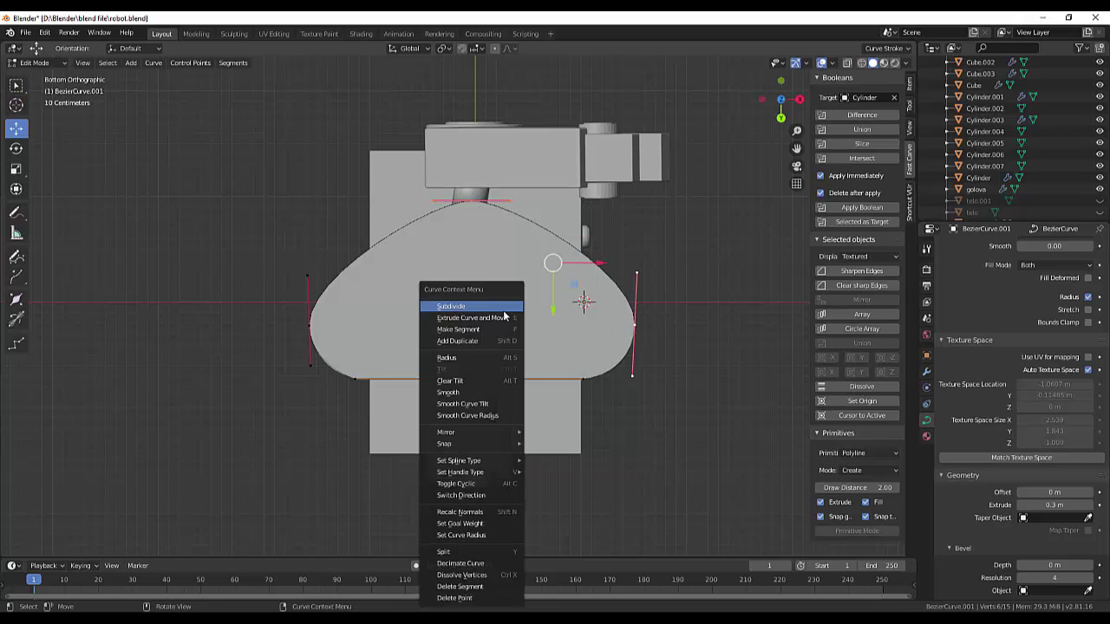
{"action": "left_click", "coordinate": [452, 307]}
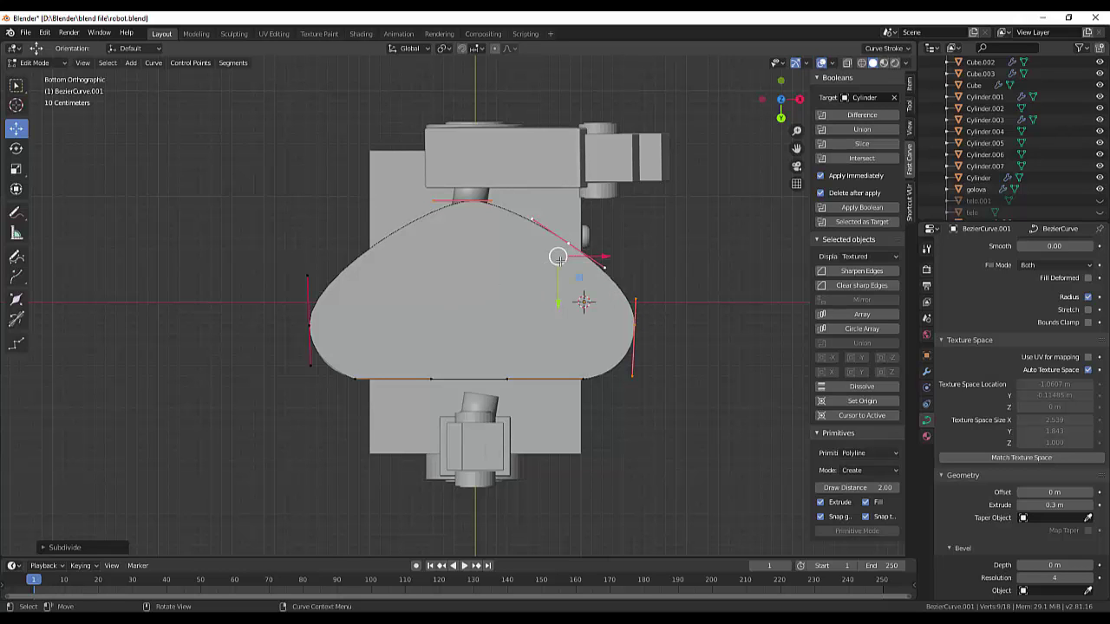
{"action": "left_click_drag", "start_coordinate": [558, 256], "coordinate": [558, 256]}
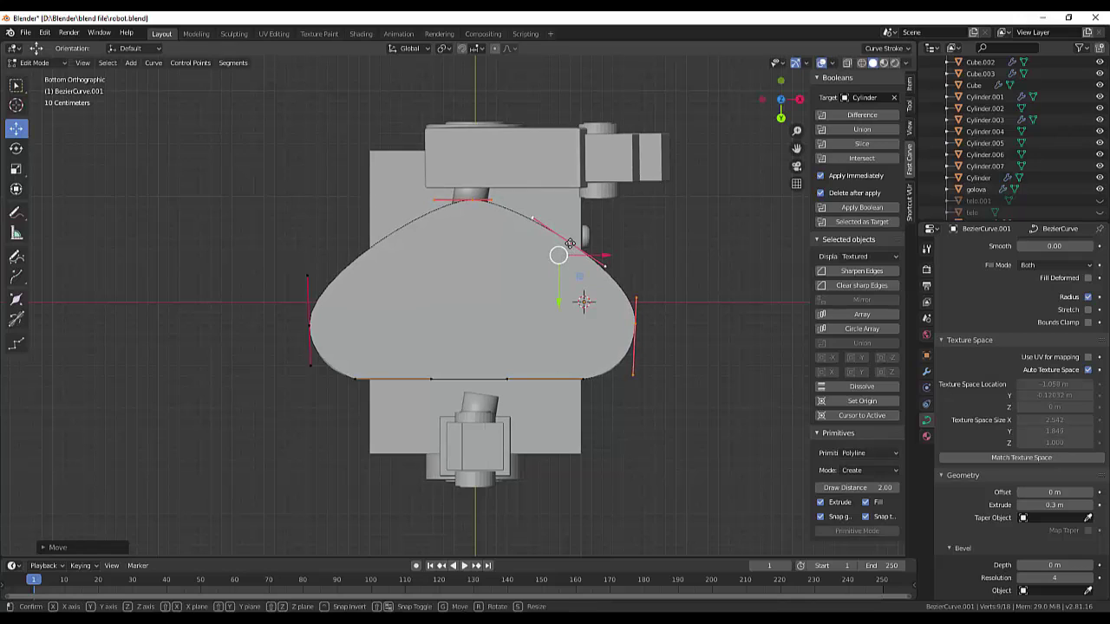
Step: Pull an upper-right point down to reshape the right side, then select the top and left points
{"action": "left_click", "coordinate": [633, 223]}
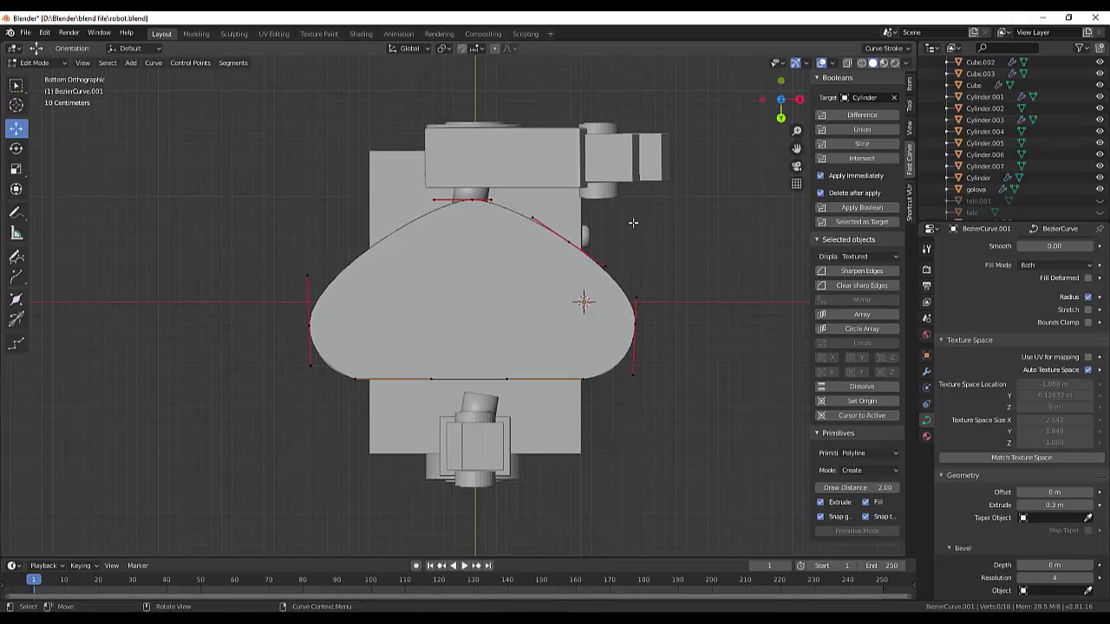
{"action": "left_click", "coordinate": [567, 242]}
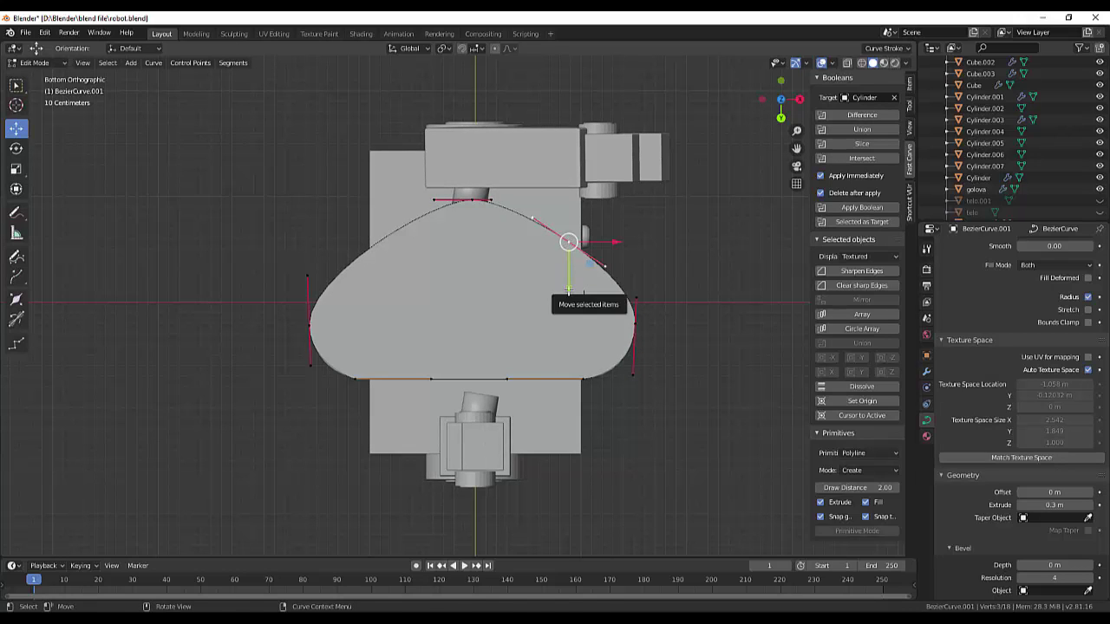
{"action": "left_click_drag", "start_coordinate": [566, 269], "coordinate": [569, 297]}
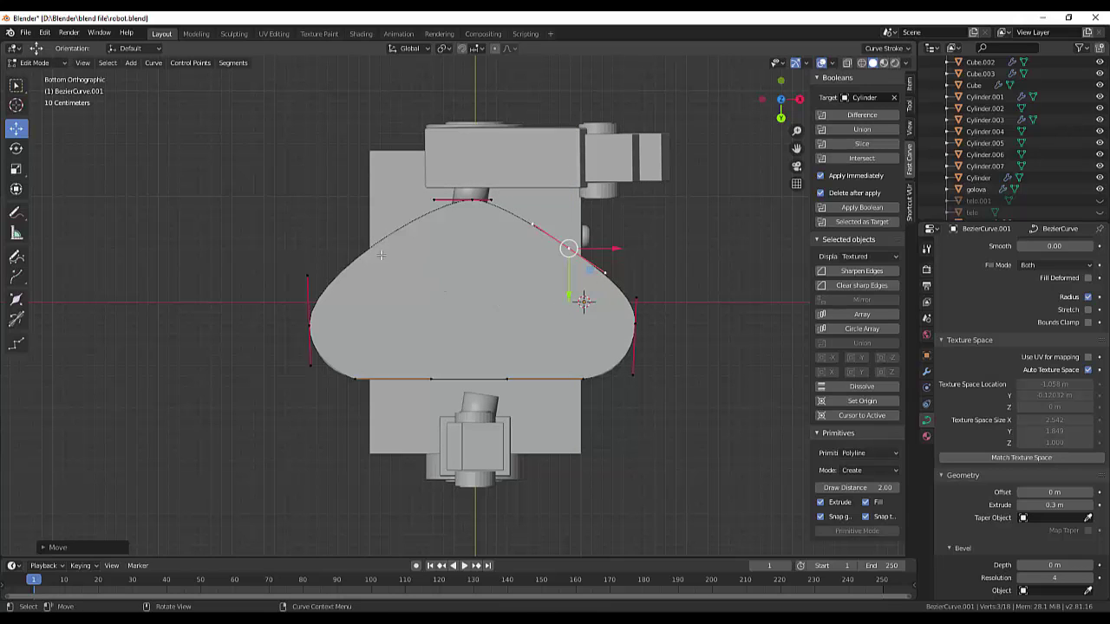
{"action": "left_click", "coordinate": [470, 200]}
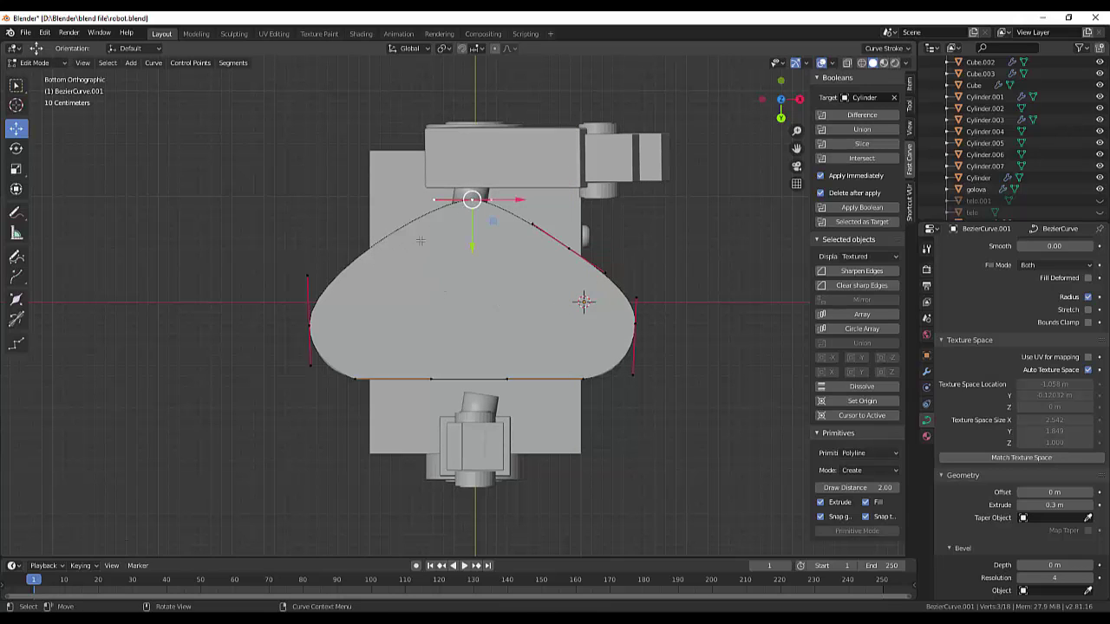
{"action": "left_click", "coordinate": [308, 325], "text": "shift"}
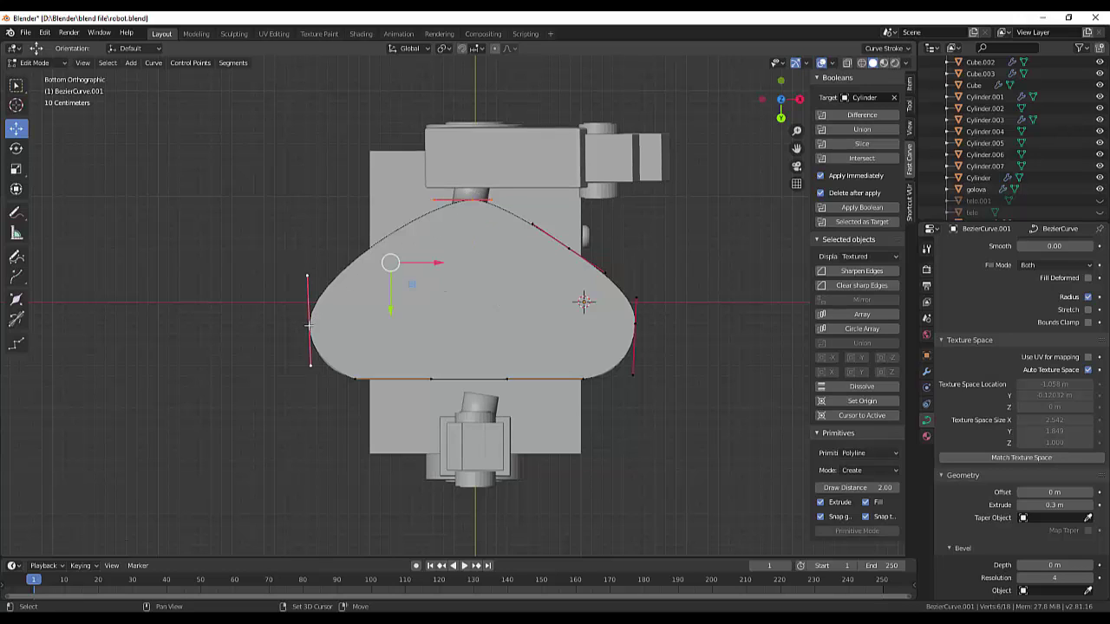
Step: Subdivide the upper-left segment and move the new point to round that side
{"action": "right_click", "coordinate": [376, 263]}
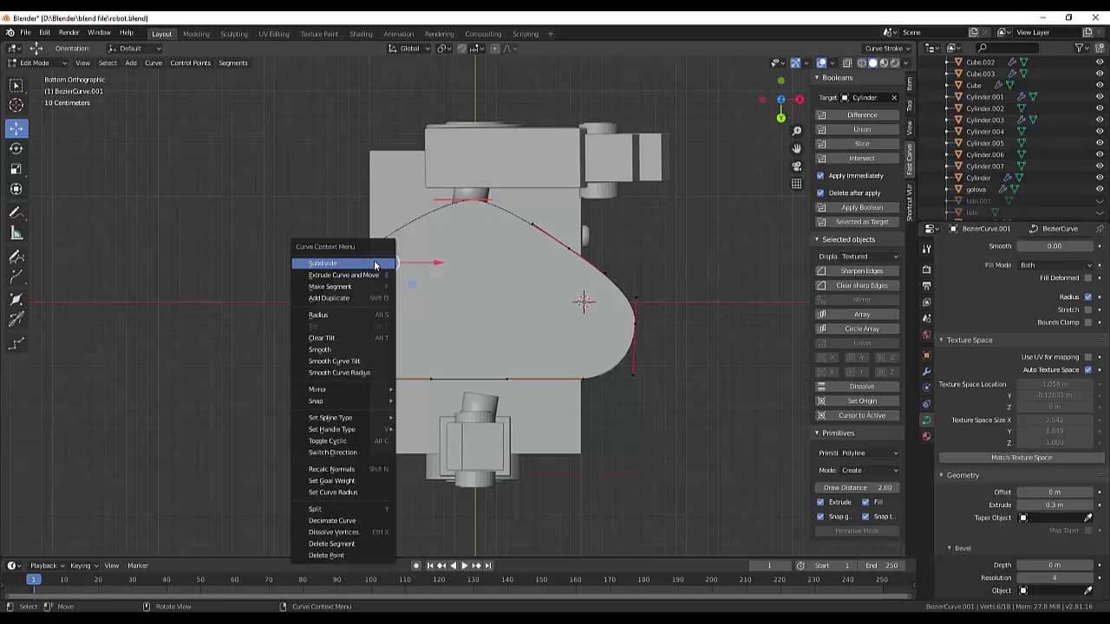
{"action": "left_click", "coordinate": [324, 263]}
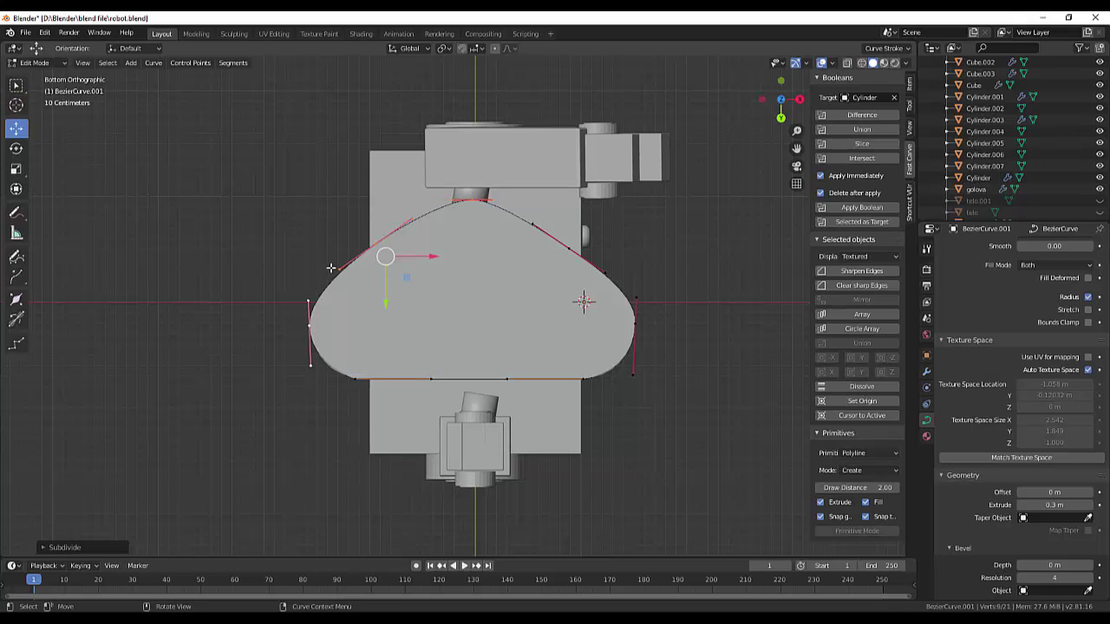
{"action": "left_click", "coordinate": [374, 243]}
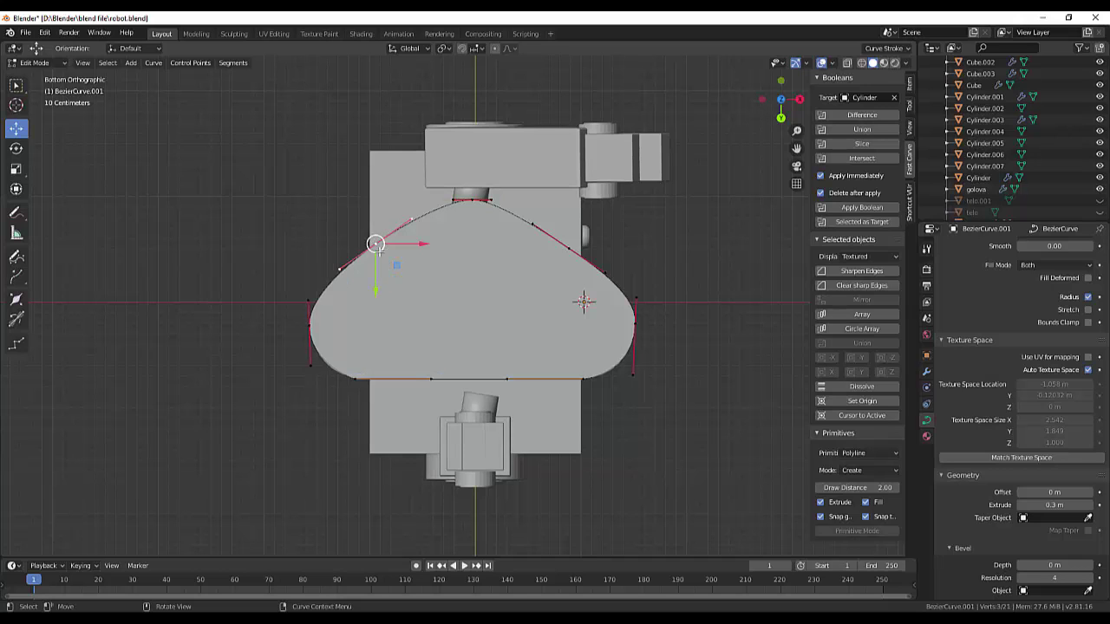
{"action": "left_click_drag", "start_coordinate": [374, 243], "coordinate": [378, 250]}
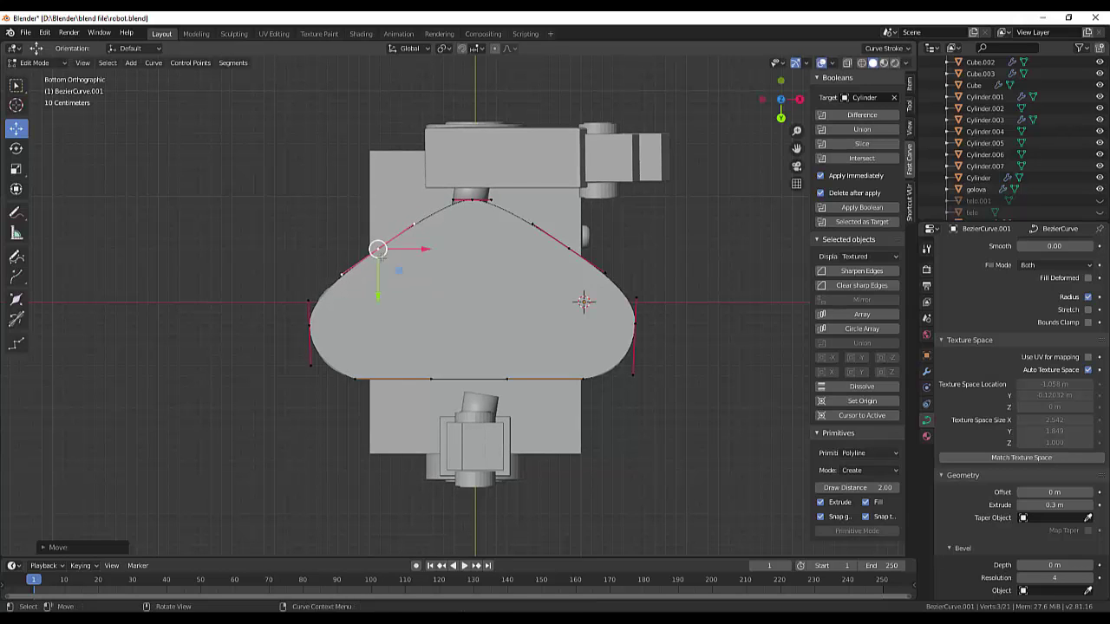
Step: Scale the top control point's handles wider to broaden the curve's top
{"action": "left_click", "coordinate": [471, 201]}
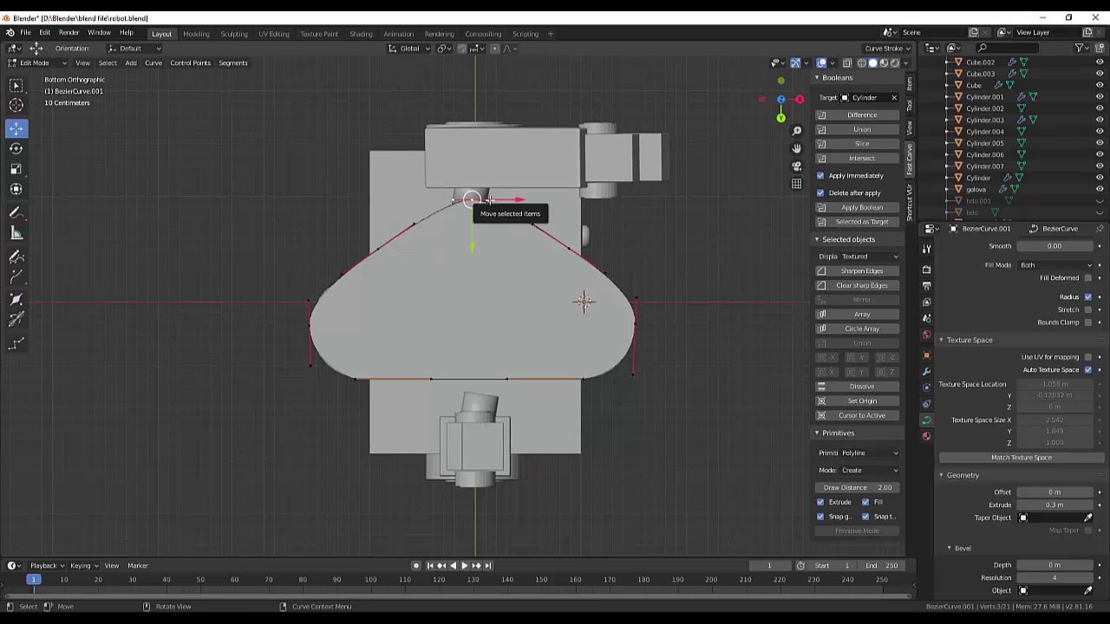
{"action": "key", "text": "s"}
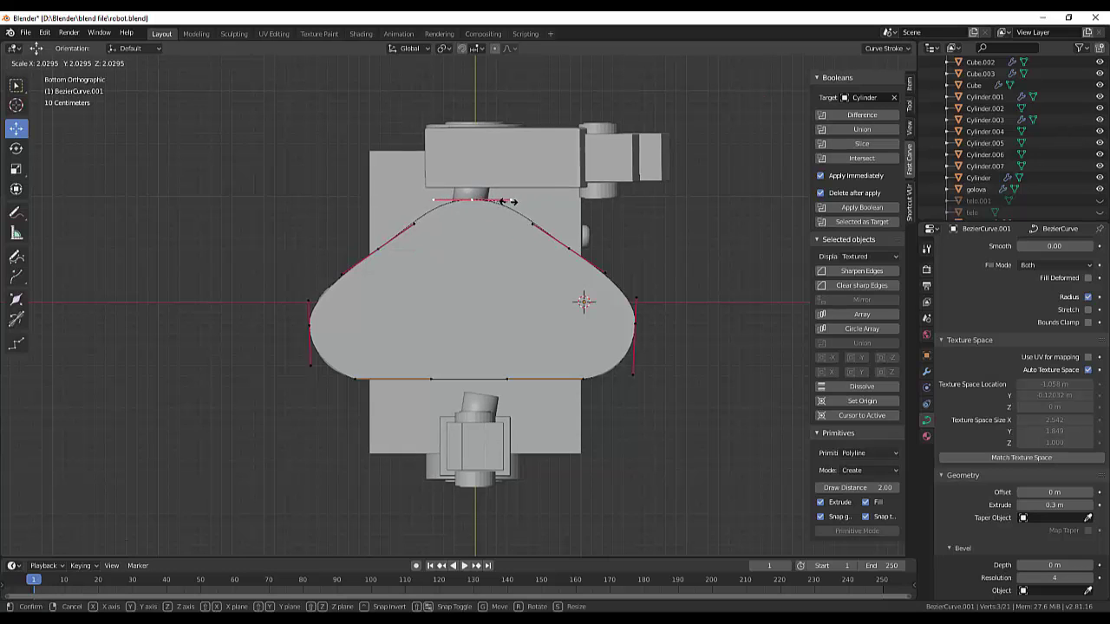
{"action": "left_click", "coordinate": [532, 226]}
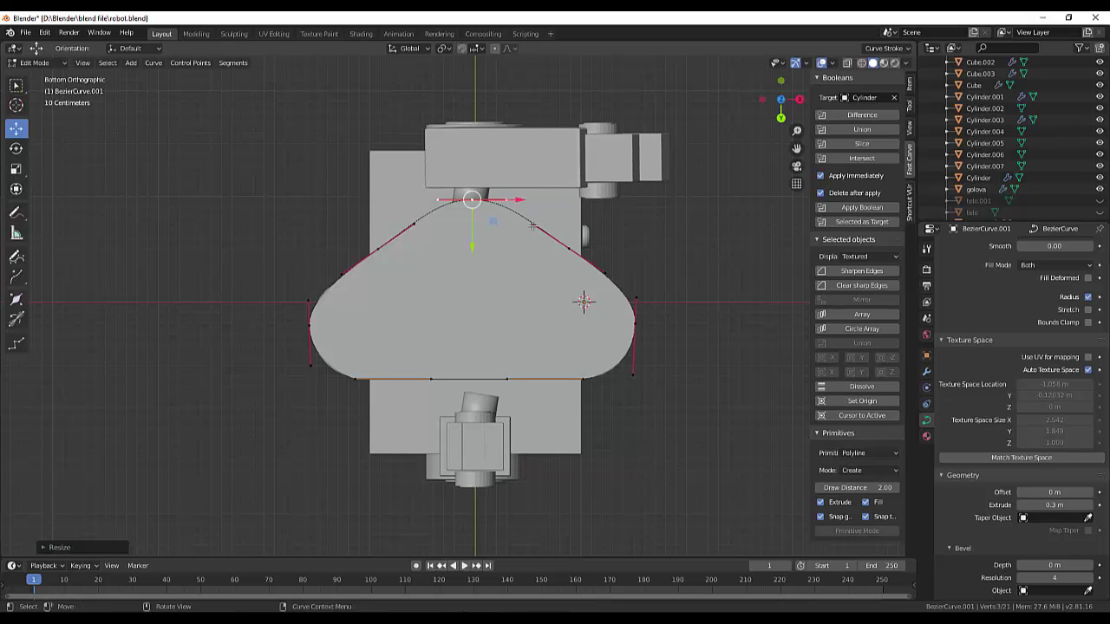
{"action": "left_click", "coordinate": [749, 291]}
{"action": "middle_click_drag", "start_coordinate": [750, 292], "coordinate": [768, 280]}
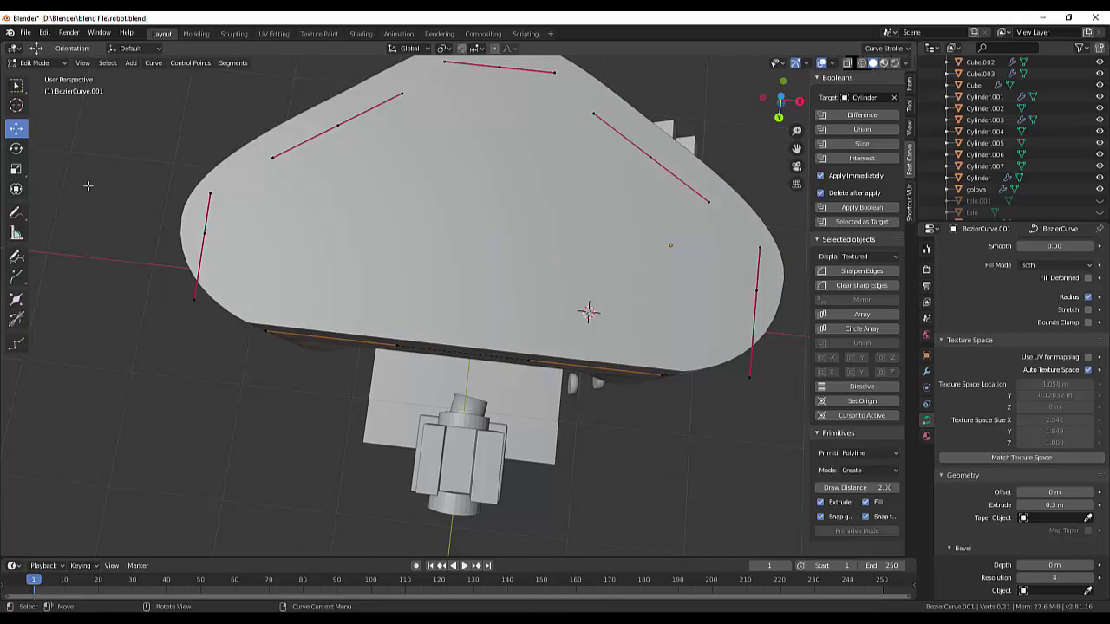
Step: Return the curve to Object Mode and view the whole track from above
{"action": "right_click", "coordinate": [423, 222]}
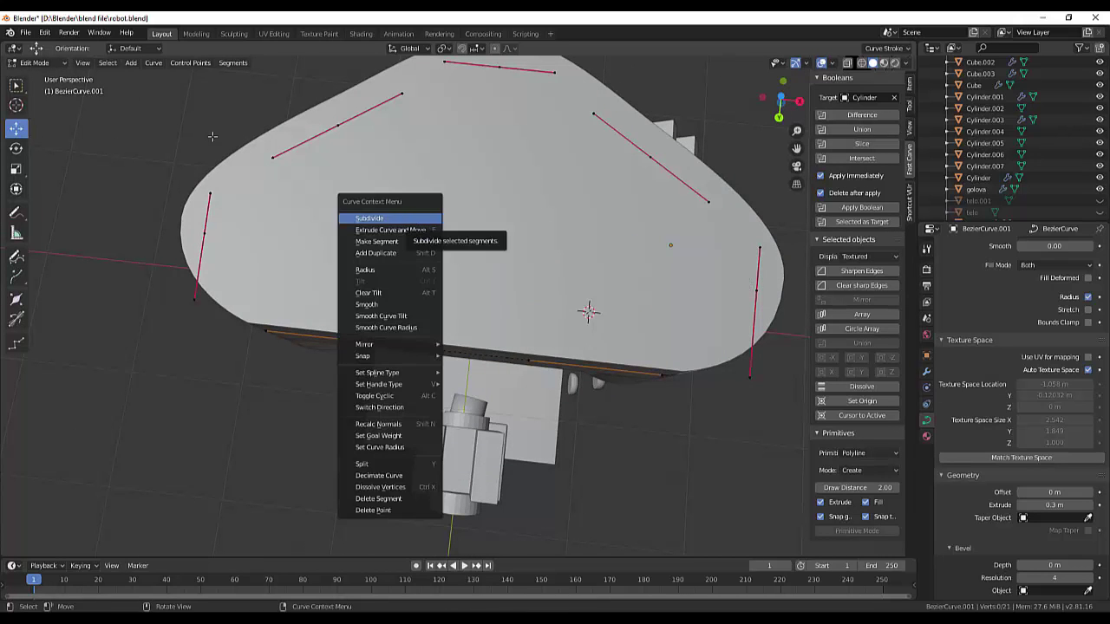
{"action": "left_click", "coordinate": [35, 64]}
{"action": "left_click", "coordinate": [40, 77]}
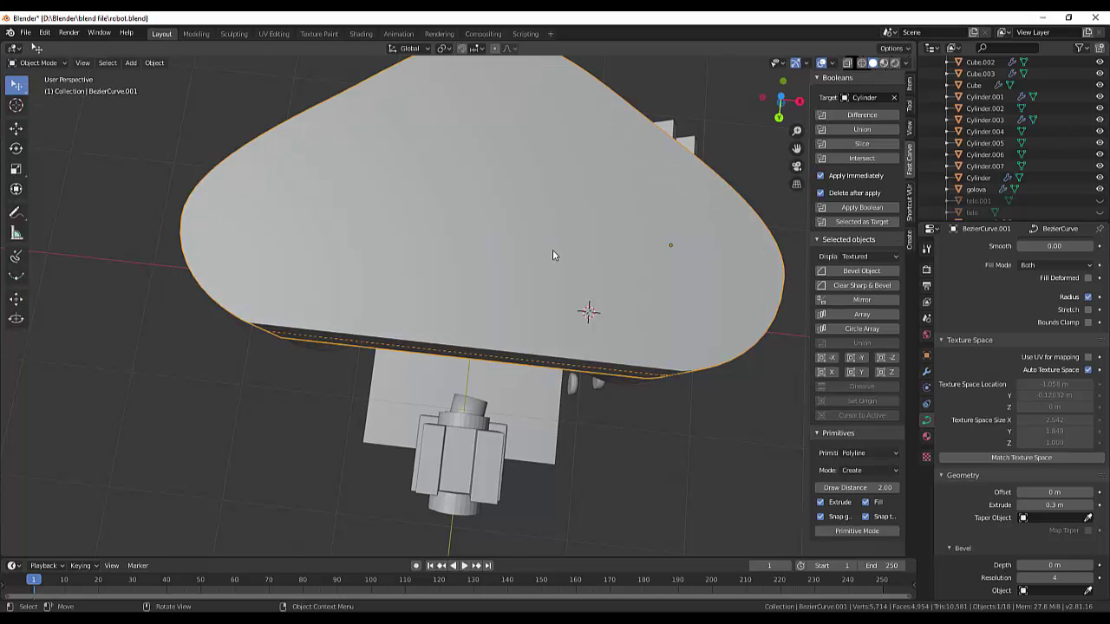
{"action": "scroll", "coordinate": [694, 204], "scroll_direction": "down", "scroll_amount": 3}
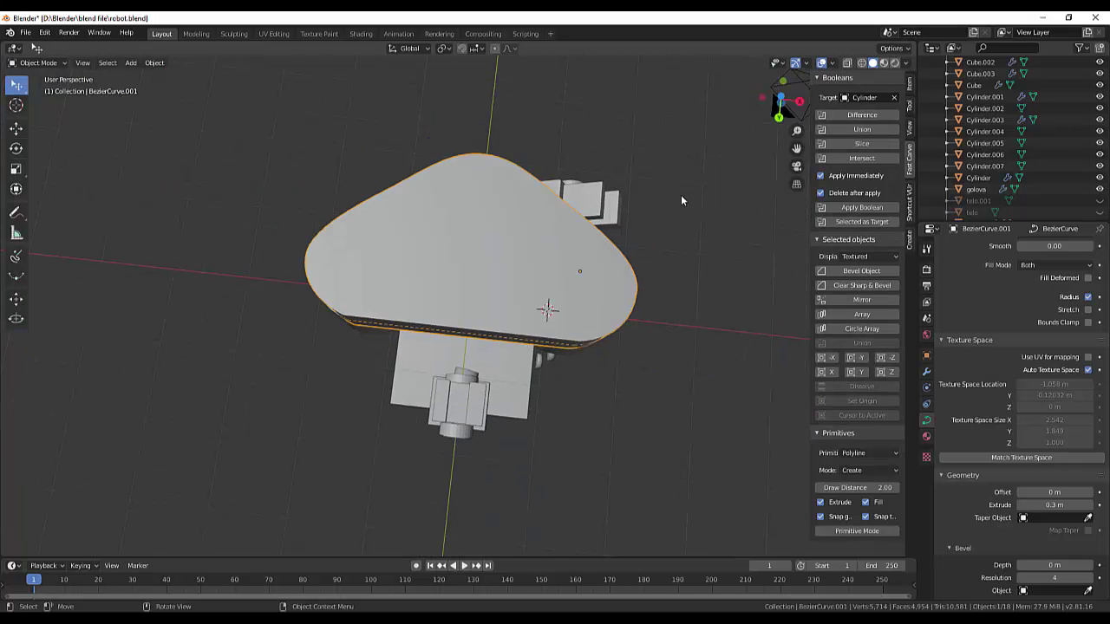
{"action": "mouse_move", "coordinate": [680, 194]}
{"action": "middle_mouse_down"}
{"action": "mouse_move", "coordinate": [696, 183]}
{"action": "mouse_move", "coordinate": [559, 148]}
{"action": "middle_mouse_up"}
Step: Convert BezierCurve.001 from a curve into a mesh
{"action": "right_click", "coordinate": [487, 156]}
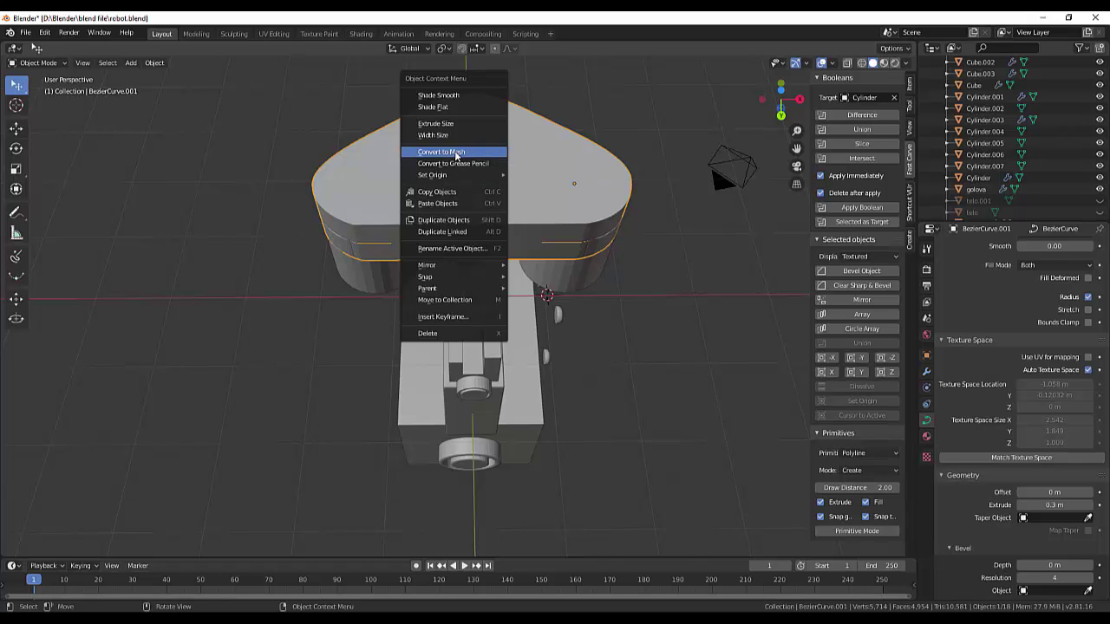
{"action": "left_click", "coordinate": [456, 154]}
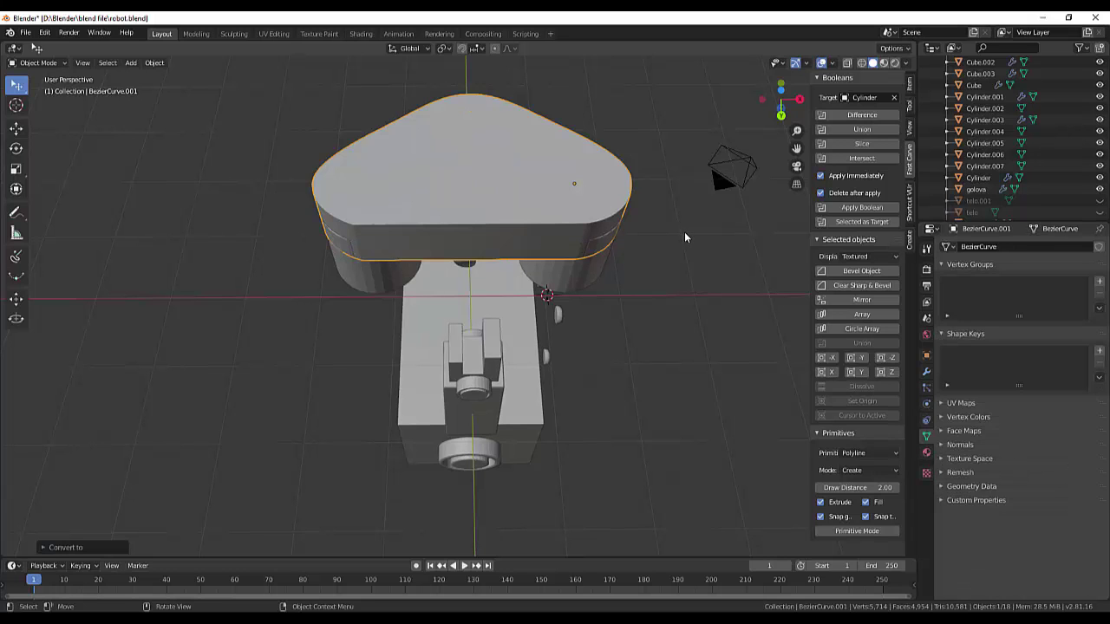
{"action": "scroll", "coordinate": [683, 292], "scroll_direction": "down", "scroll_amount": 2}
{"action": "mouse_move", "coordinate": [680, 251]}
{"action": "middle_mouse_down"}
{"action": "mouse_move", "coordinate": [643, 254]}
{"action": "mouse_move", "coordinate": [618, 189]}
{"action": "mouse_move", "coordinate": [617, 225]}
{"action": "middle_mouse_up"}
Step: Enter mesh Edit Mode and circle-select all the faces on the track's top side
{"action": "key", "text": "Tab"}
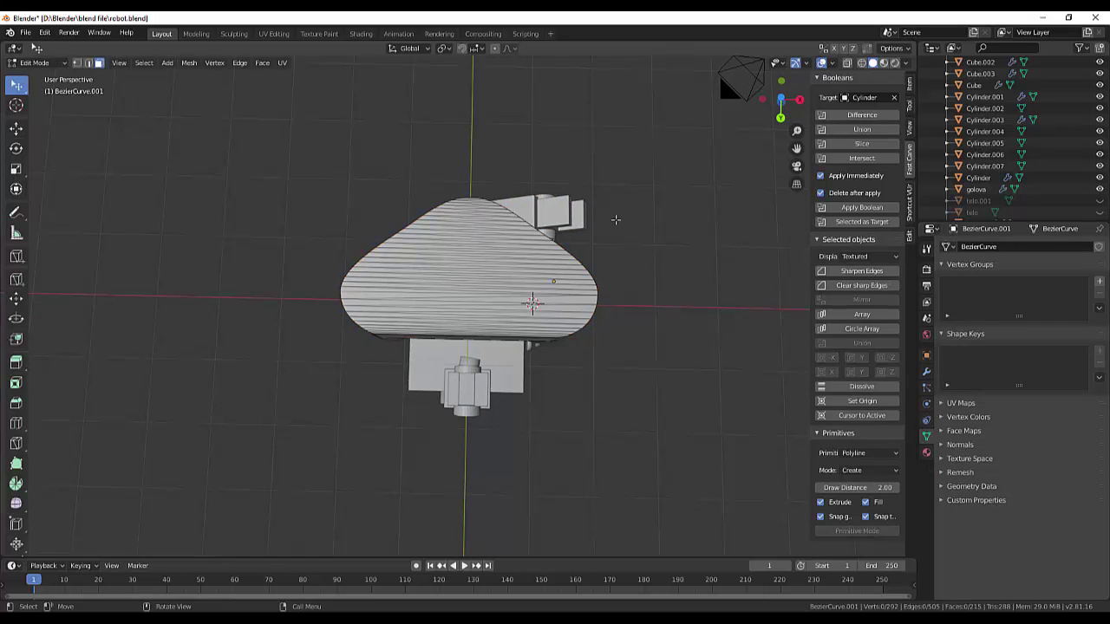
{"action": "scroll", "coordinate": [585, 277], "scroll_direction": "up", "scroll_amount": 2}
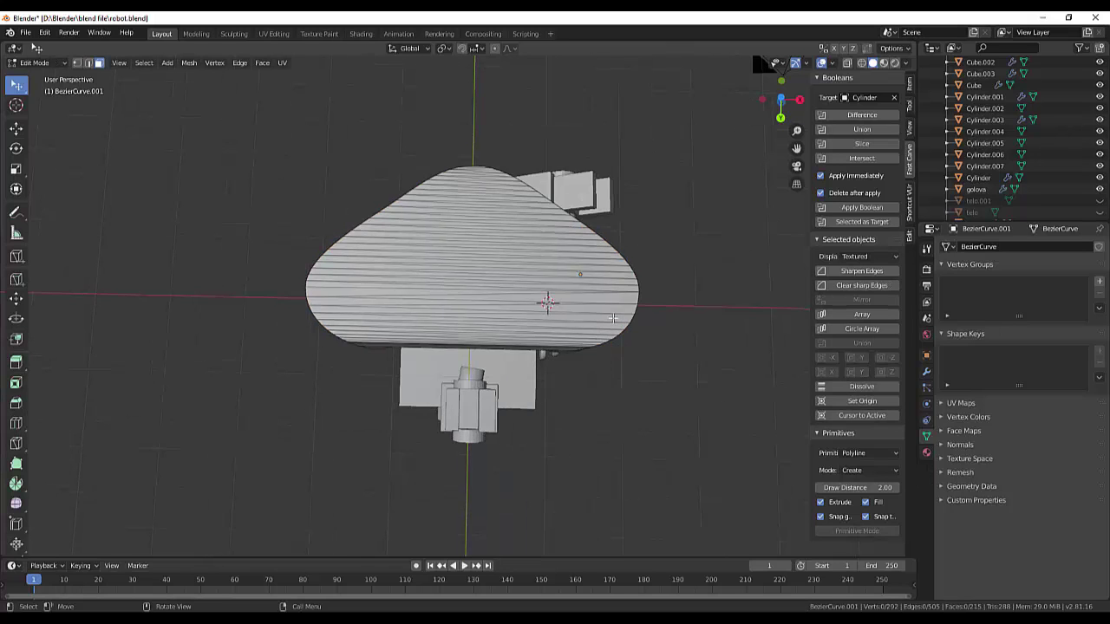
{"action": "scroll", "coordinate": [607, 312], "scroll_direction": "up", "scroll_amount": 2}
{"action": "scroll", "coordinate": [613, 318], "scroll_direction": "down", "scroll_amount": 2}
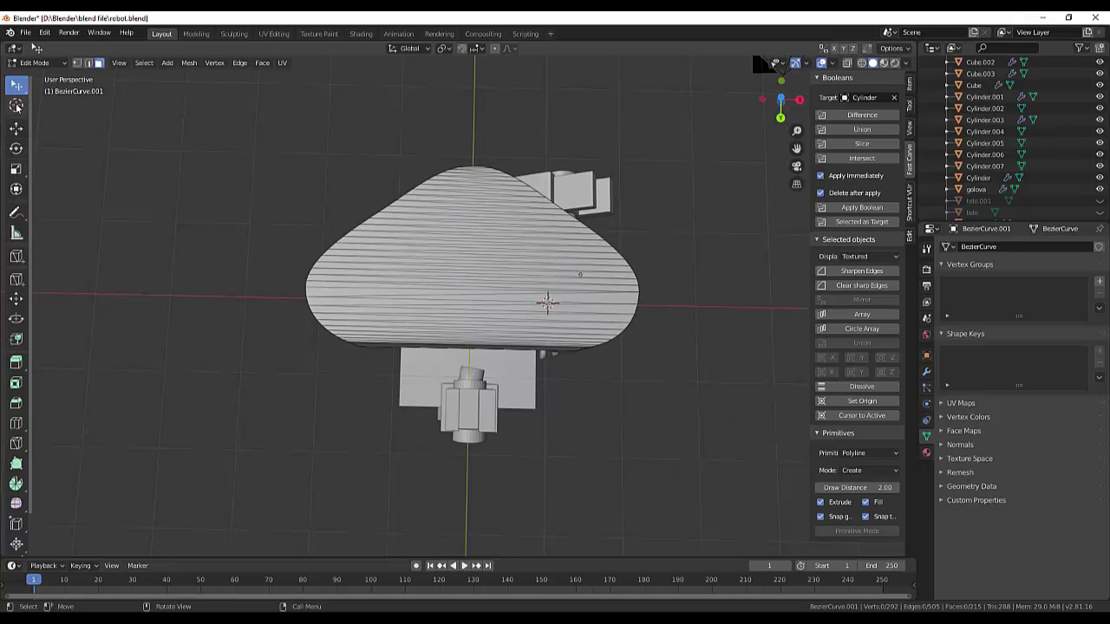
{"action": "left_click_drag", "start_coordinate": [18, 87], "coordinate": [65, 141]}
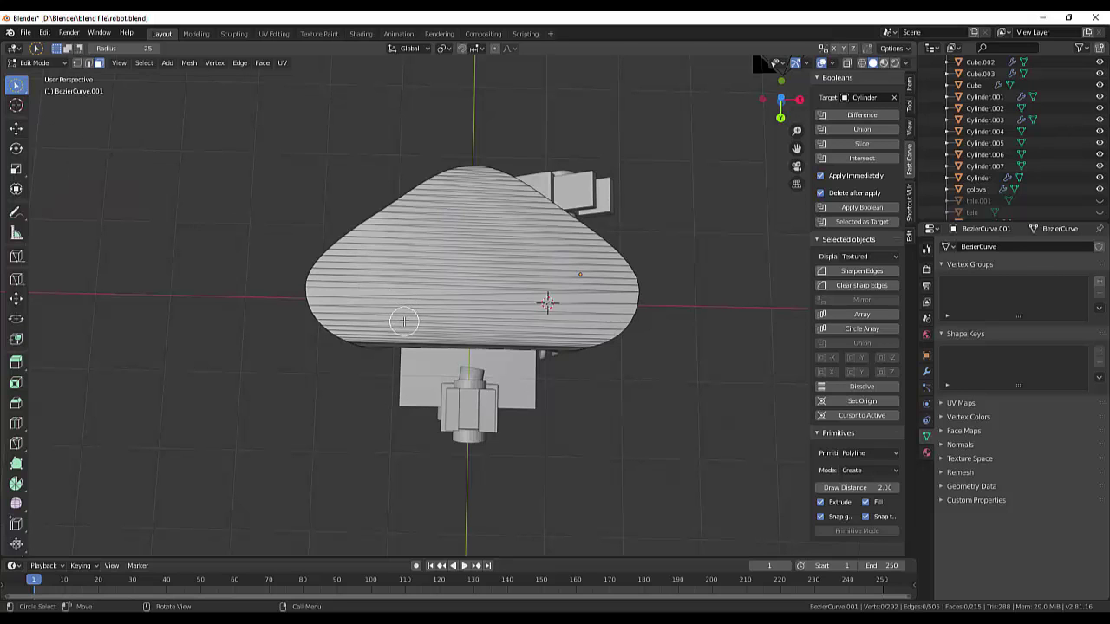
{"action": "middle_click_drag", "start_coordinate": [404, 322], "coordinate": [381, 316]}
{"action": "mouse_move", "coordinate": [395, 334]}
{"action": "left_mouse_down"}
{"action": "mouse_move", "coordinate": [342, 225]}
{"action": "mouse_move", "coordinate": [462, 223]}
{"action": "left_mouse_up"}
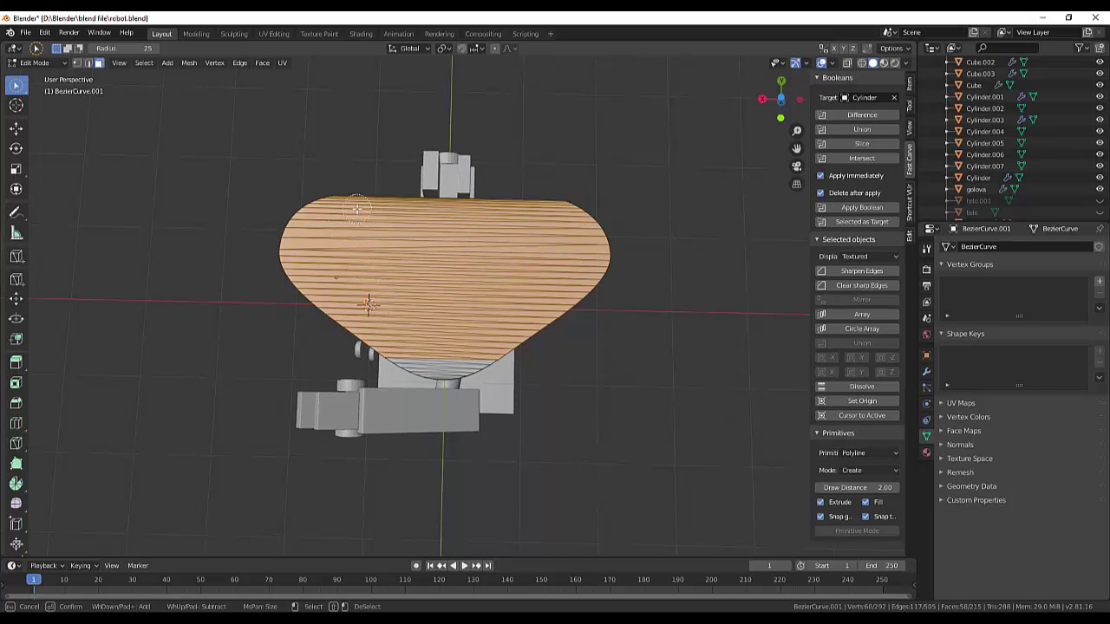
{"action": "left_click_drag", "start_coordinate": [492, 327], "coordinate": [444, 368]}
{"action": "right_click", "coordinate": [451, 242]}
{"action": "mouse_move", "coordinate": [641, 314]}
{"action": "middle_mouse_down"}
{"action": "mouse_move", "coordinate": [723, 332]}
{"action": "mouse_move", "coordinate": [745, 322]}
{"action": "mouse_move", "coordinate": [752, 284]}
{"action": "middle_mouse_up"}
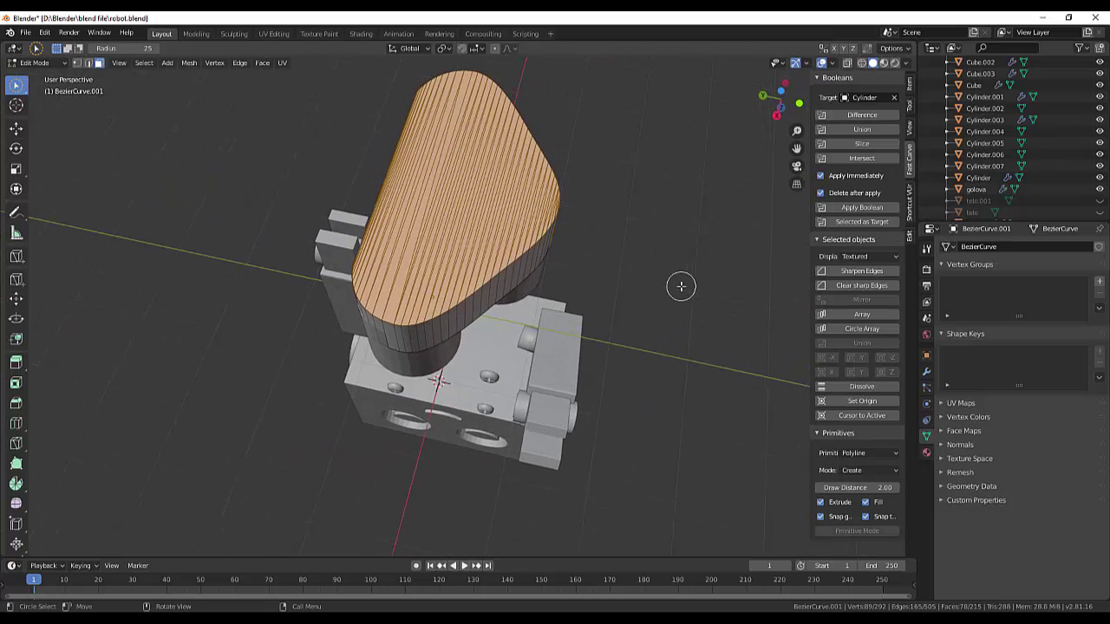
Step: Inset the track's selected top face and extrude it downward to form a walled rim
{"action": "key", "text": "i"}
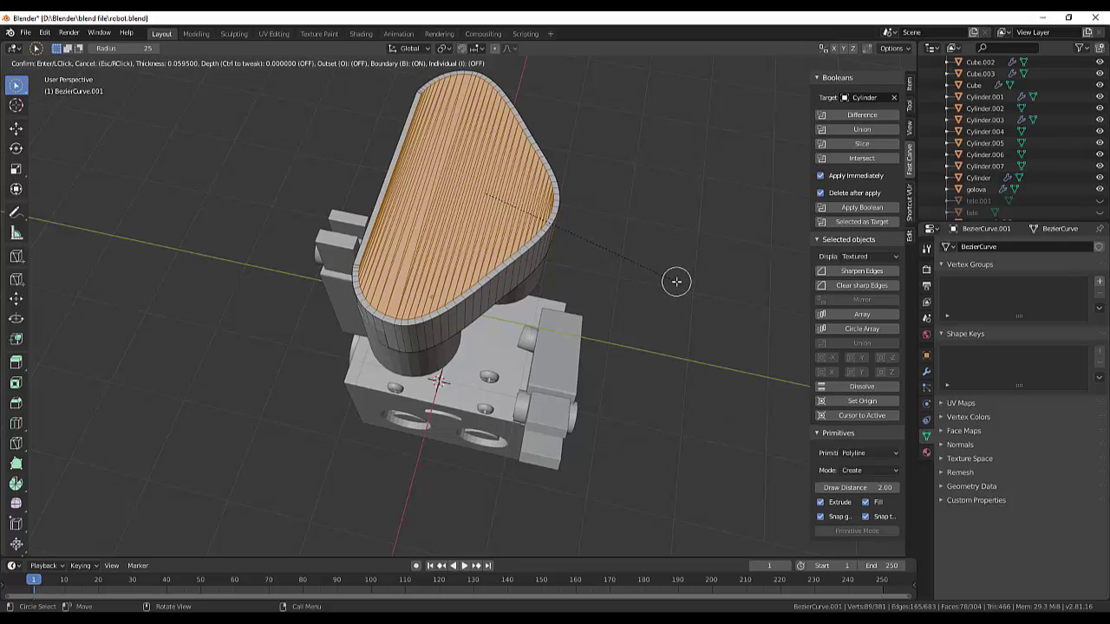
{"action": "left_click", "coordinate": [676, 281]}
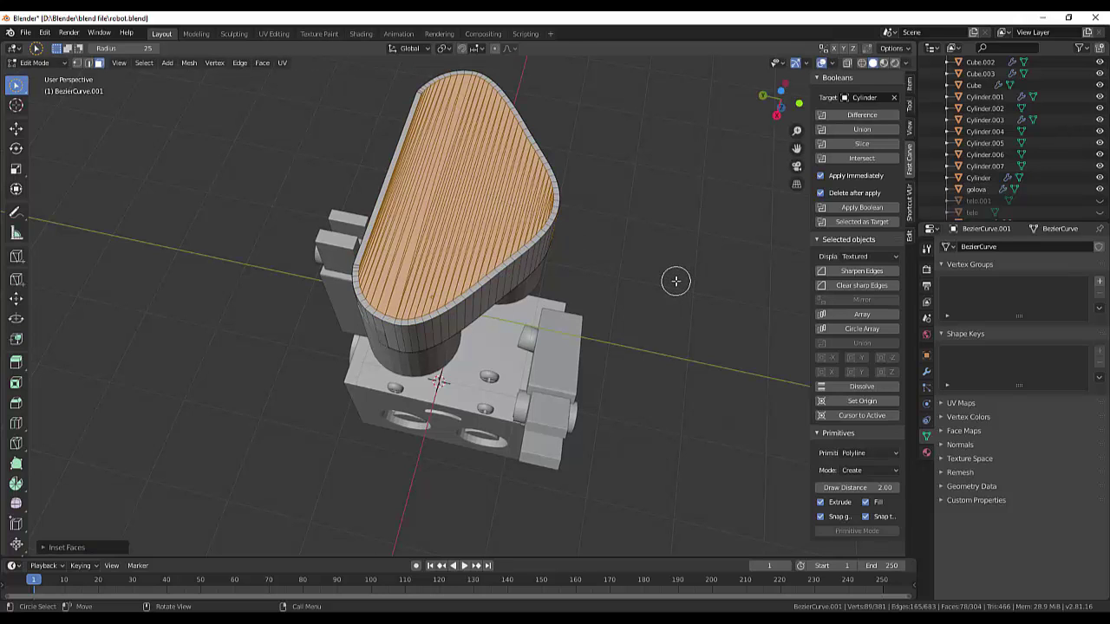
{"action": "key", "text": "e"}
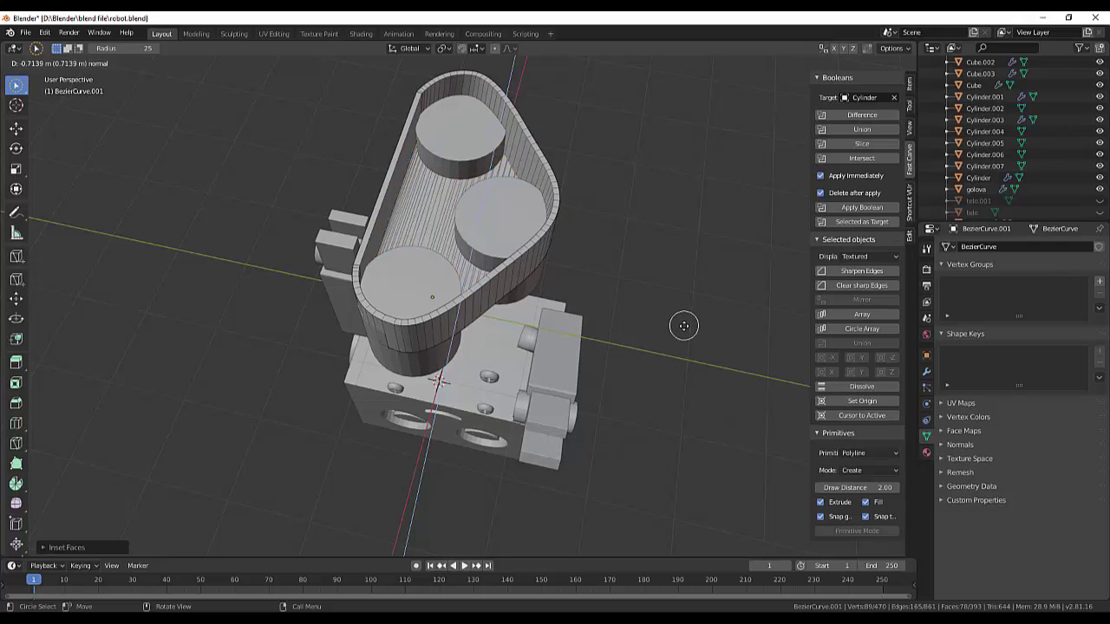
{"action": "left_click", "coordinate": [680, 314]}
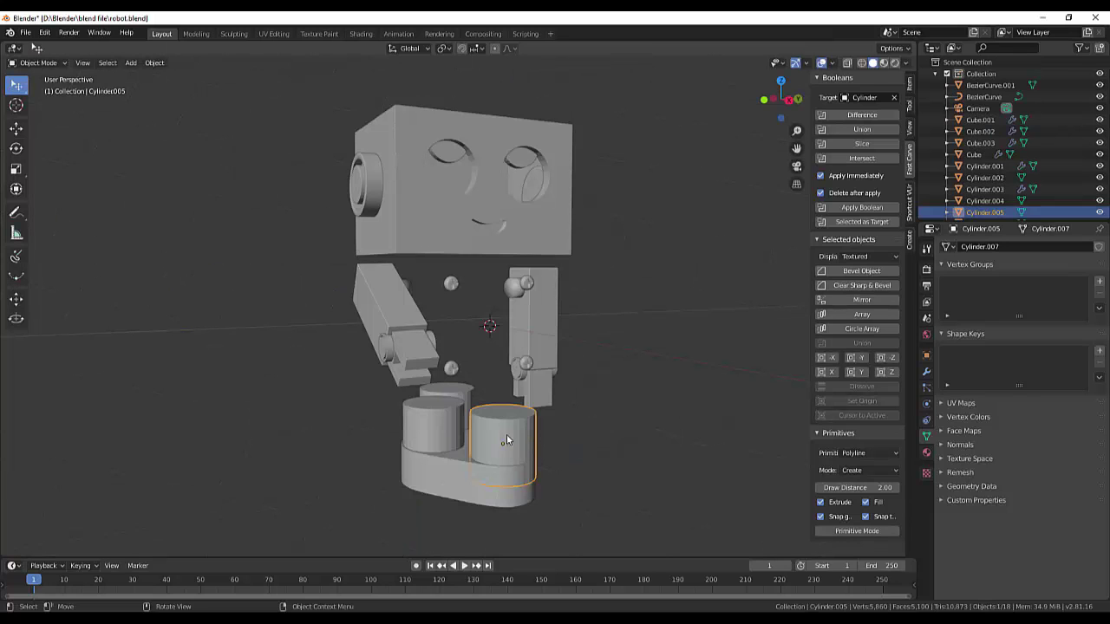
Step: Delete the three wheel cylinders on the foot and select the remaining track shape
{"action": "key", "text": "Delete"}
{"action": "left_click", "coordinate": [438, 431]}
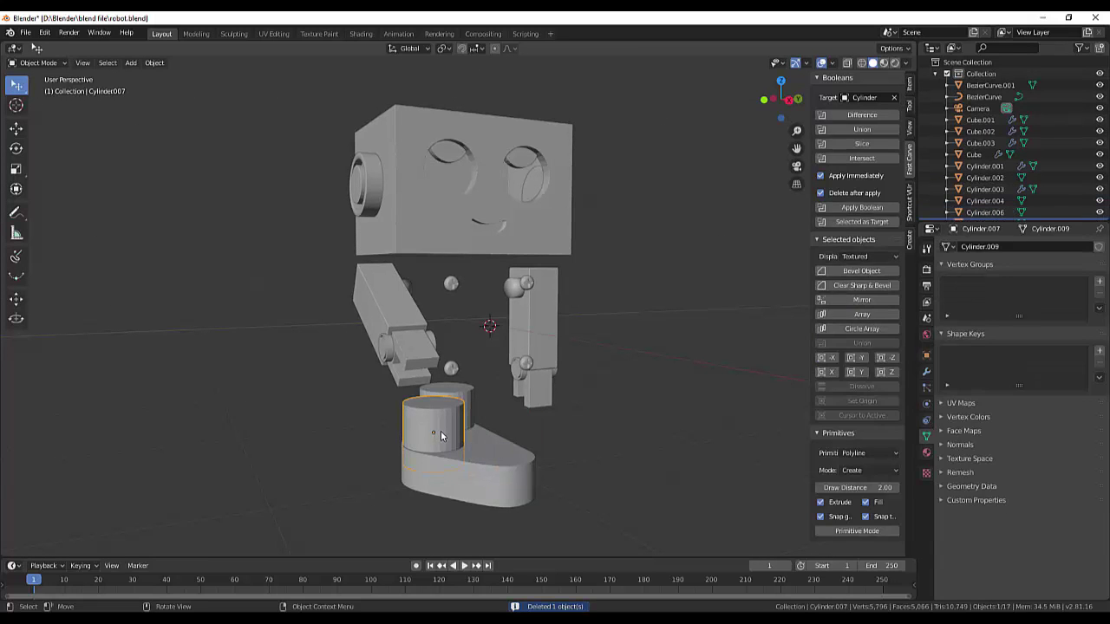
{"action": "key", "text": "Delete"}
{"action": "left_click", "coordinate": [465, 414]}
{"action": "key", "text": "Delete"}
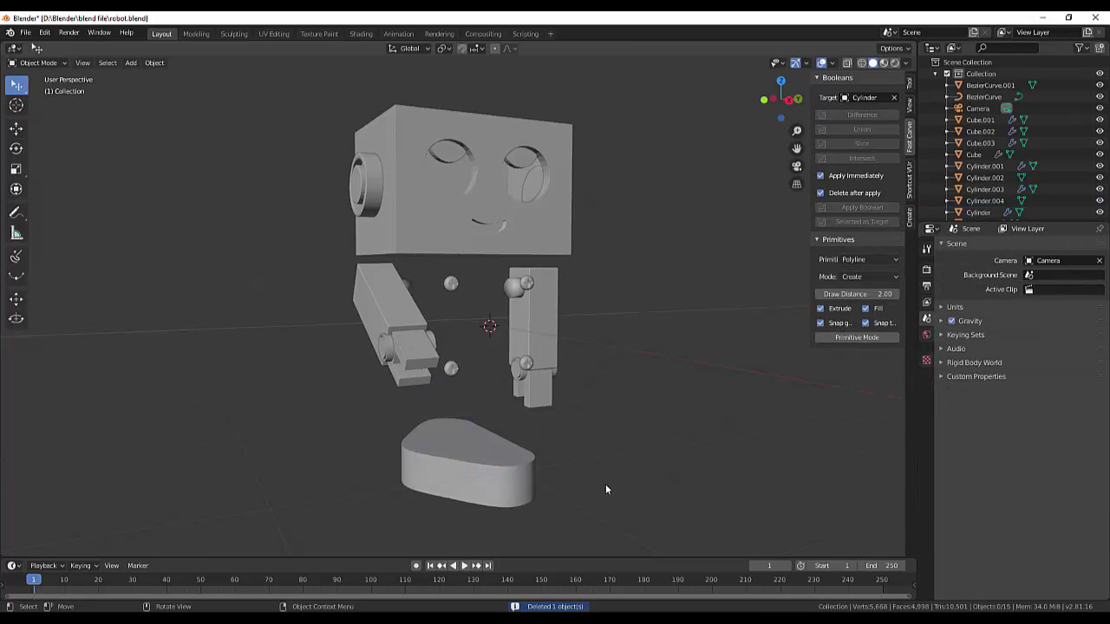
{"action": "mouse_move", "coordinate": [605, 484]}
{"action": "middle_mouse_down"}
{"action": "mouse_move", "coordinate": [656, 471]}
{"action": "mouse_move", "coordinate": [616, 484]}
{"action": "mouse_move", "coordinate": [491, 477]}
{"action": "middle_mouse_up"}
{"action": "left_click", "coordinate": [491, 477]}
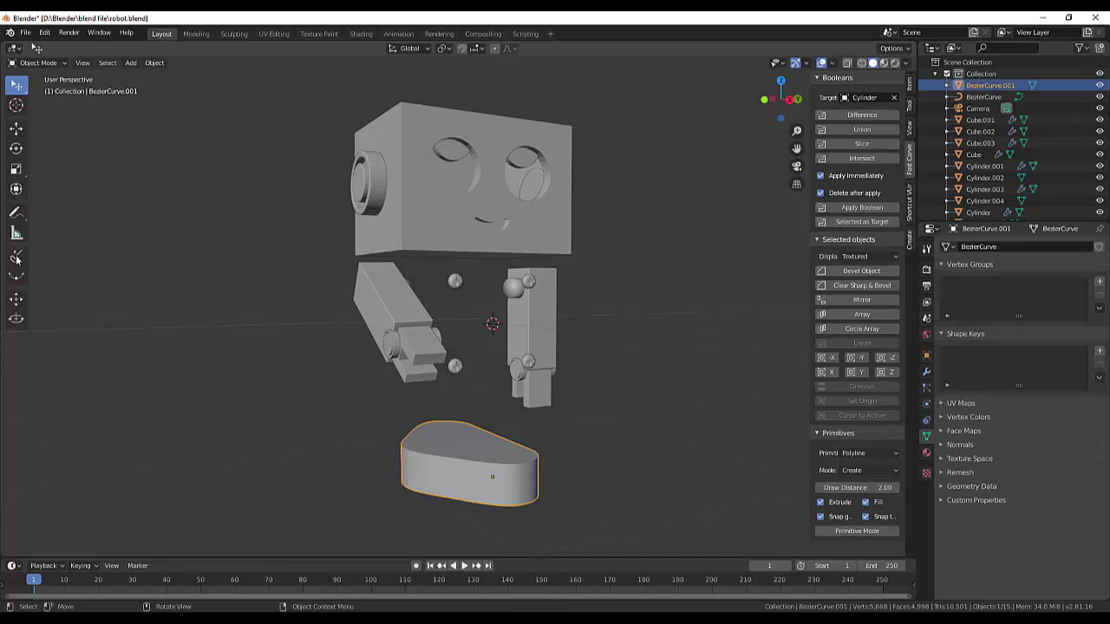
Step: Rotate the foot shape 90° about X and then 90° about Y
{"action": "left_click", "coordinate": [16, 148]}
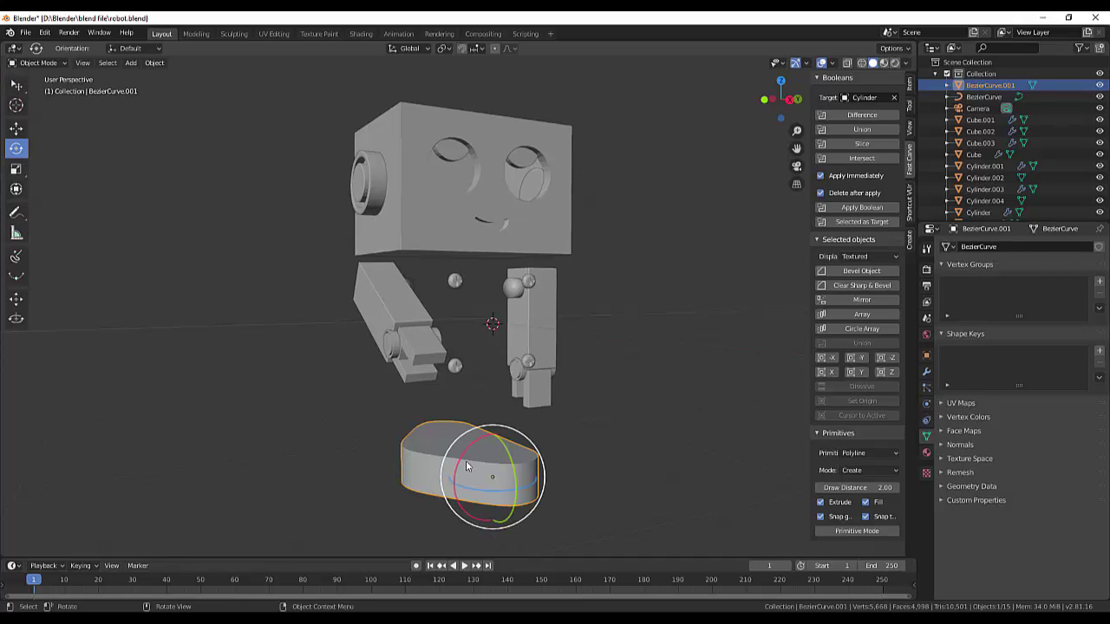
{"action": "left_click_drag", "start_coordinate": [455, 471], "coordinate": [467, 462]}
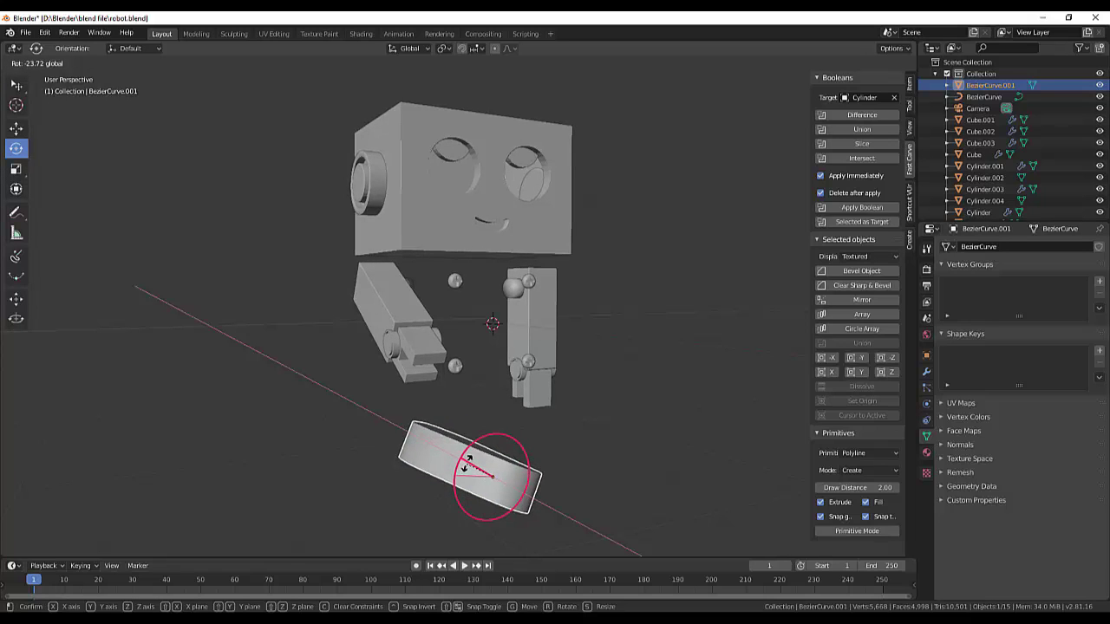
{"action": "type", "text": "90"}
{"action": "key", "text": "Return"}
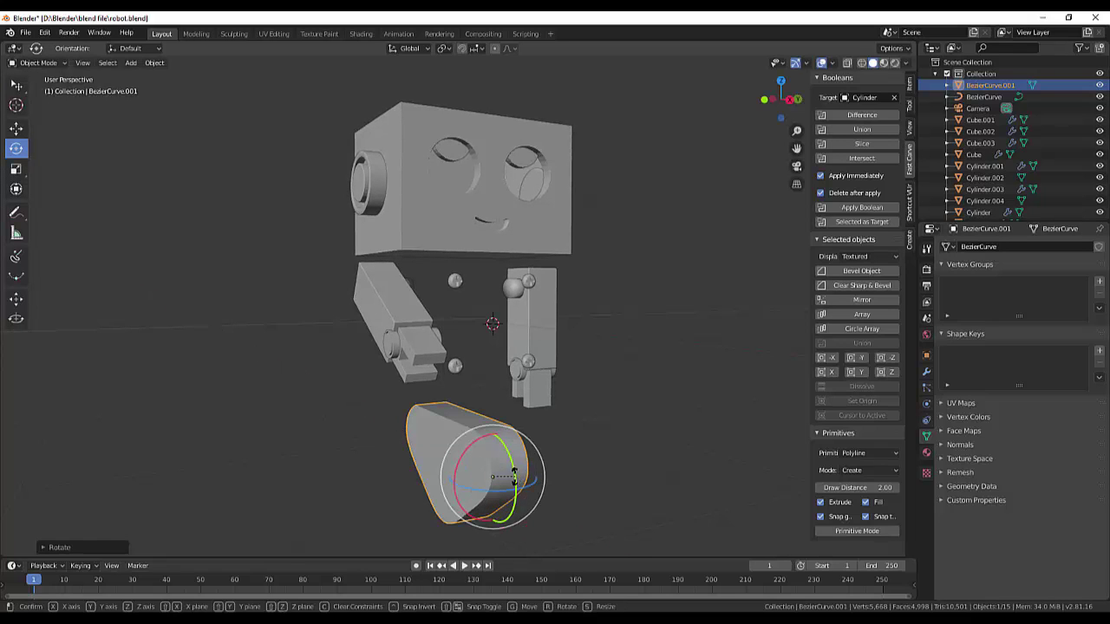
{"action": "left_click_drag", "start_coordinate": [516, 483], "coordinate": [473, 412]}
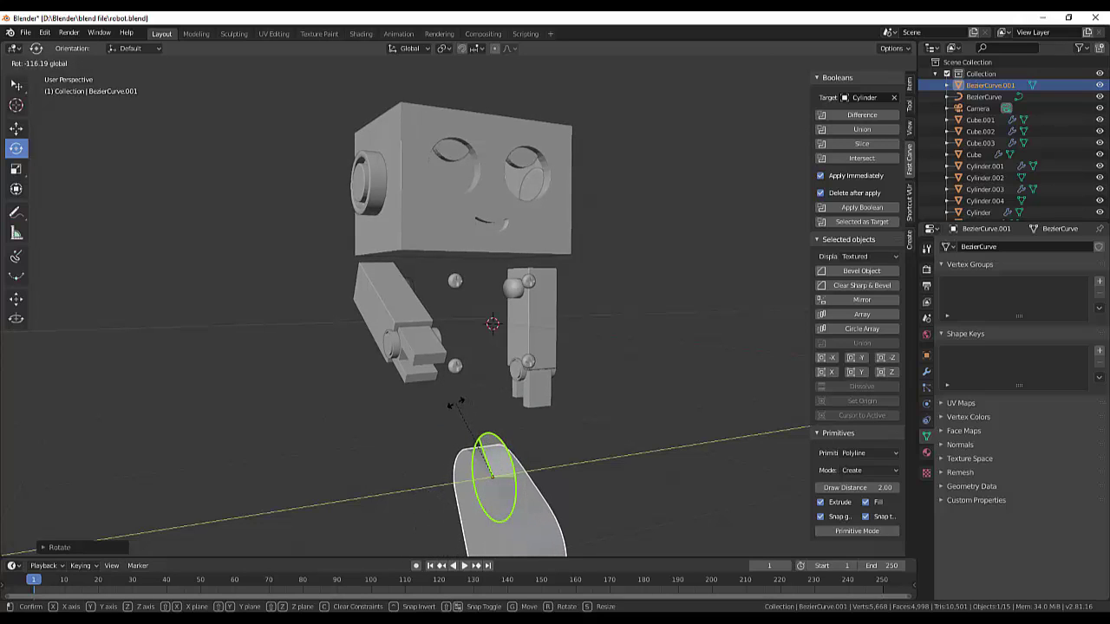
{"action": "type", "text": "90"}
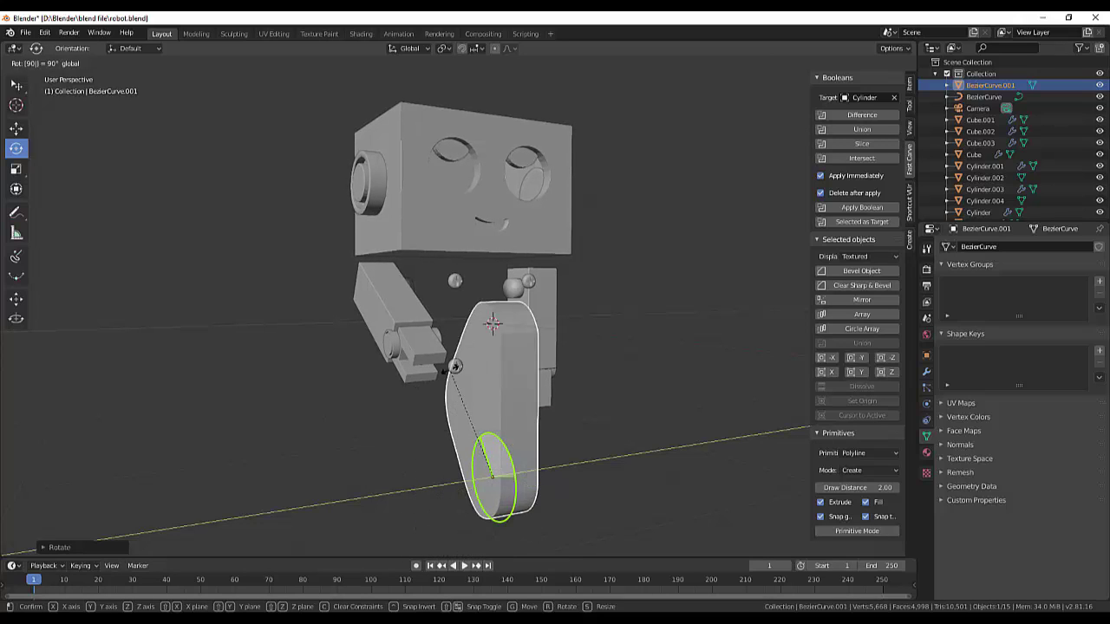
{"action": "key", "text": "Return"}
Step: Fine-tune the foot's tilt with free rotation and begin moving it
{"action": "left_click_drag", "start_coordinate": [512, 464], "coordinate": [508, 495]}
{"action": "scroll", "coordinate": [649, 449], "scroll_direction": "down", "scroll_amount": 4}
{"action": "middle_click_drag", "start_coordinate": [641, 452], "coordinate": [580, 473]}
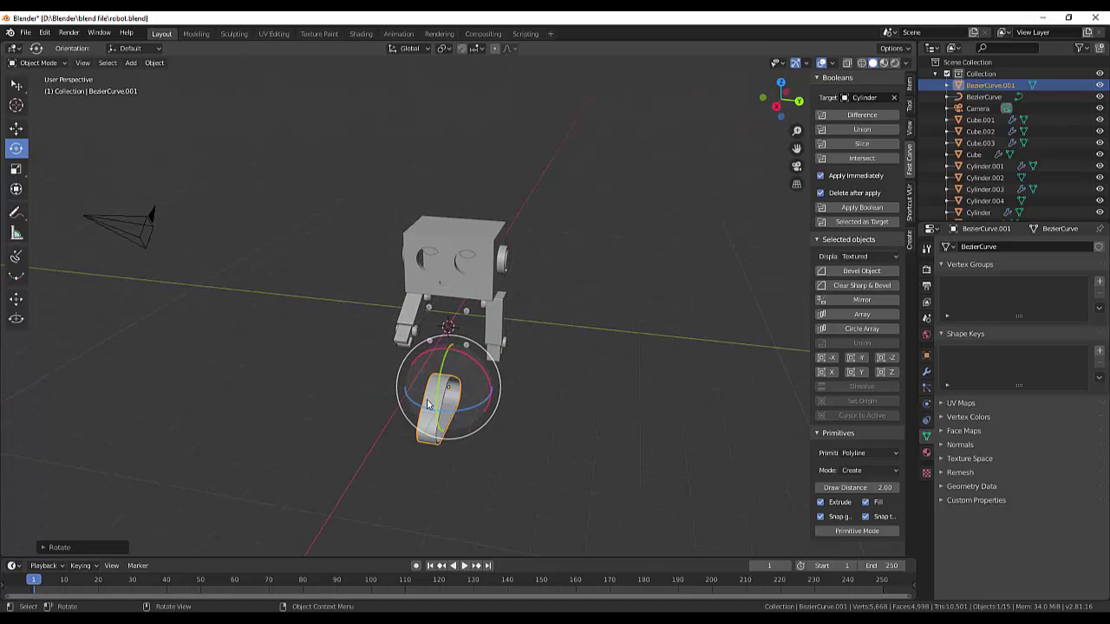
{"action": "left_click_drag", "start_coordinate": [438, 405], "coordinate": [469, 432]}
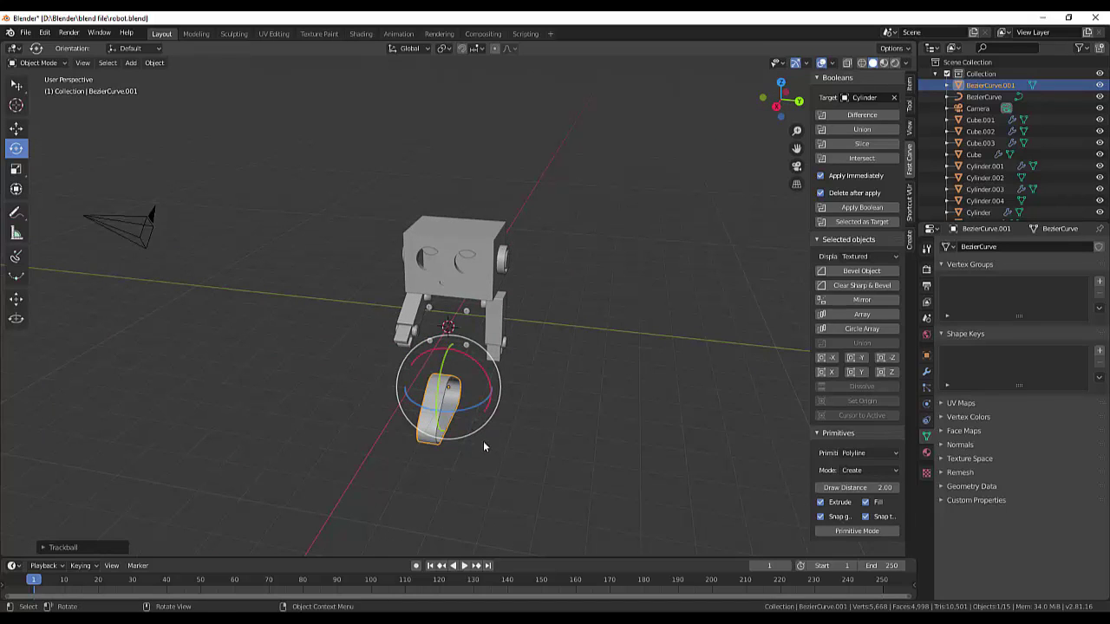
{"action": "key", "text": "g"}
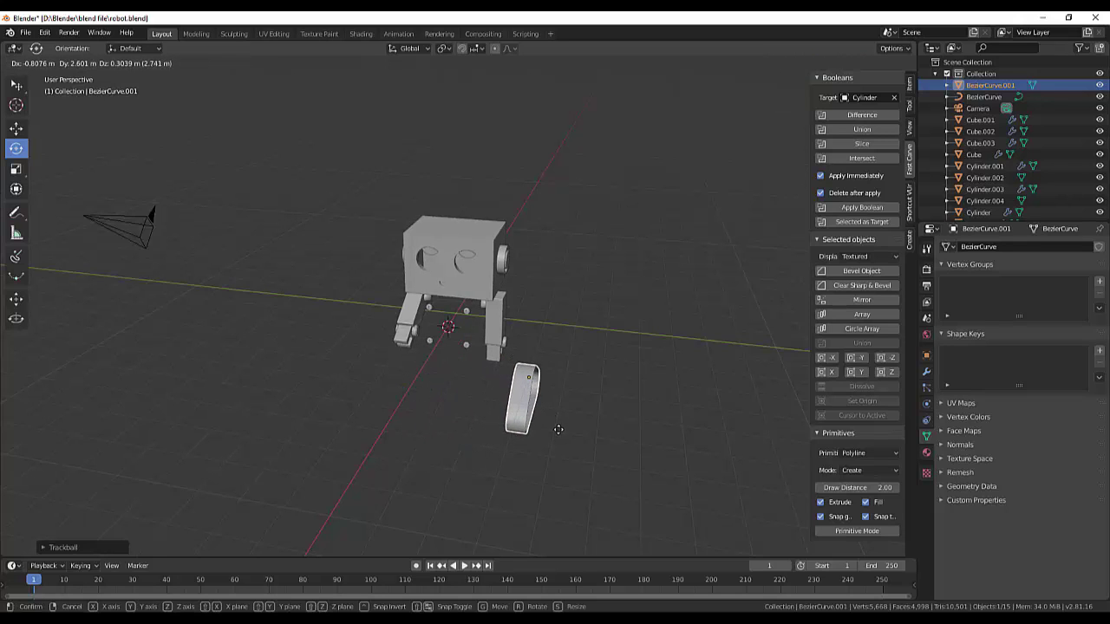
Step: Finish shifting the foot along Y, then unhide the telo.001 and telo body pieces
{"action": "key", "text": "y"}
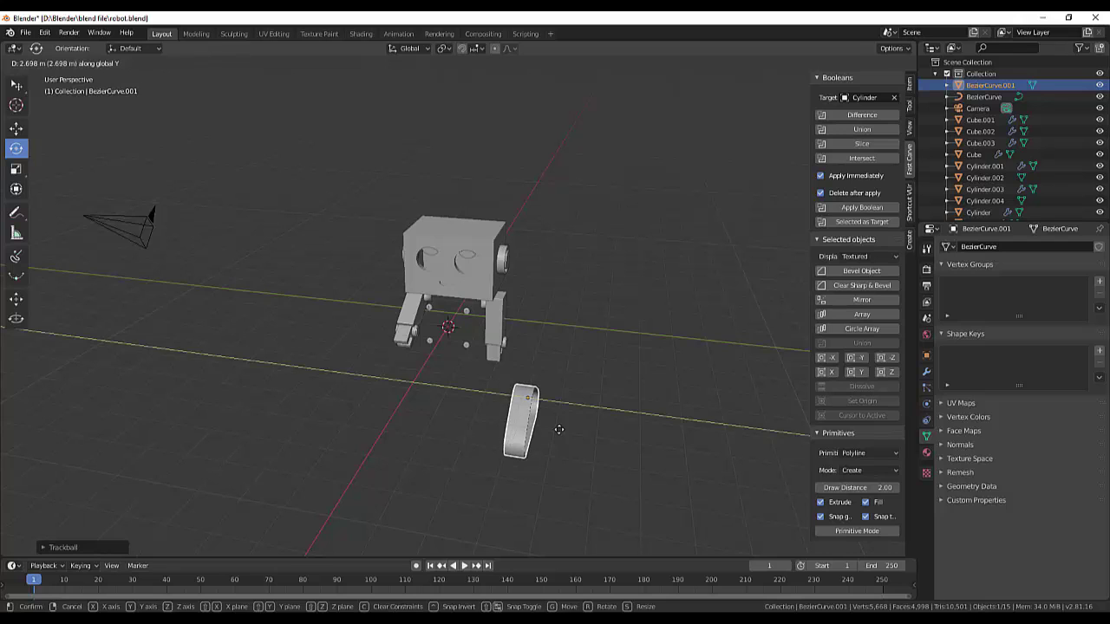
{"action": "left_click", "coordinate": [573, 429]}
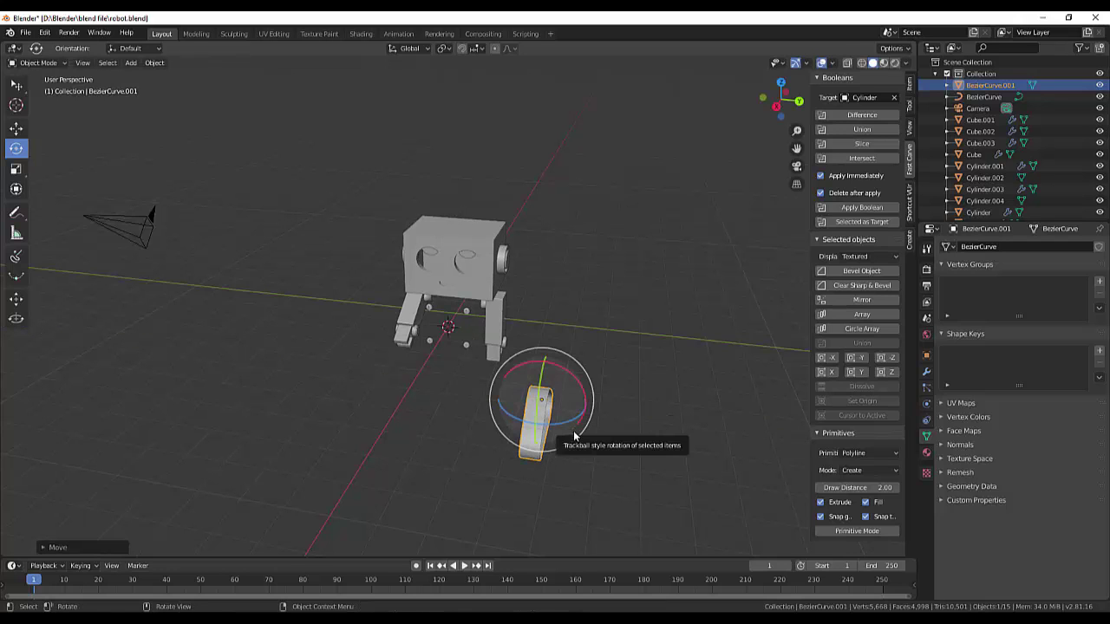
{"action": "scroll", "coordinate": [1067, 201], "scroll_direction": "down", "scroll_amount": 3}
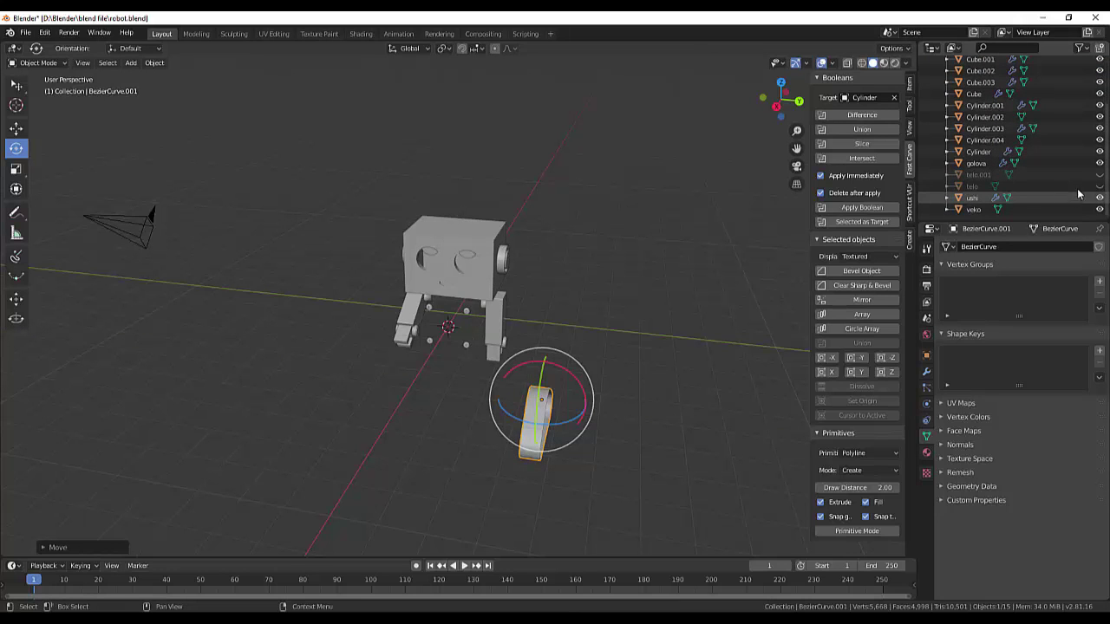
{"action": "left_click", "coordinate": [1099, 185]}
{"action": "left_click", "coordinate": [1100, 174]}
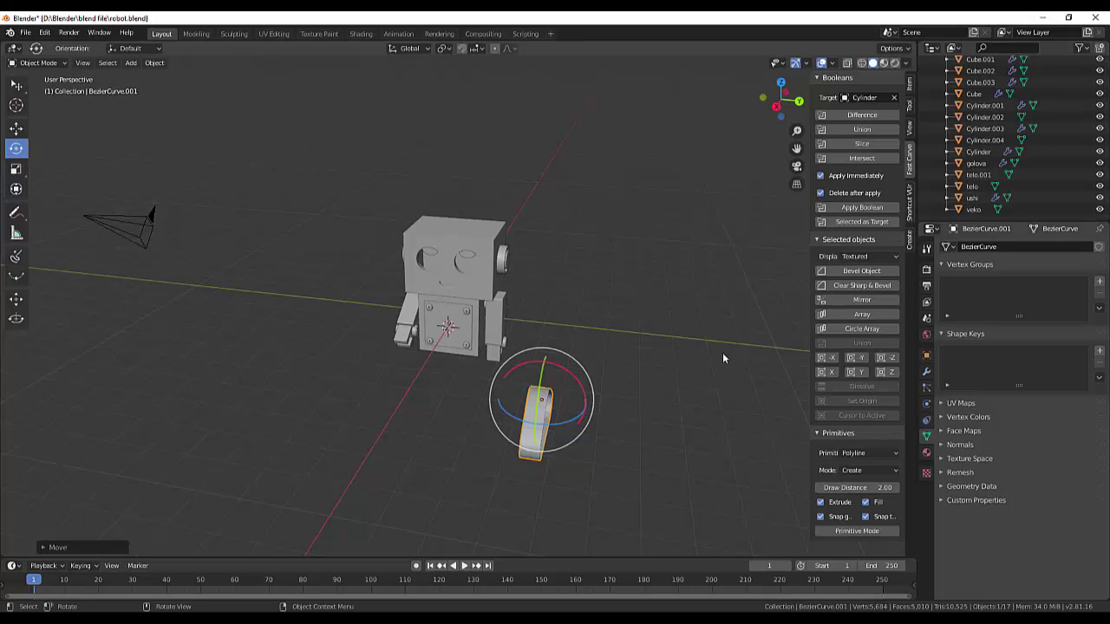
{"action": "mouse_move", "coordinate": [708, 353]}
{"action": "middle_mouse_down"}
{"action": "mouse_move", "coordinate": [658, 314]}
{"action": "mouse_move", "coordinate": [738, 321]}
{"action": "mouse_move", "coordinate": [710, 330]}
{"action": "mouse_move", "coordinate": [740, 325]}
{"action": "middle_mouse_up"}
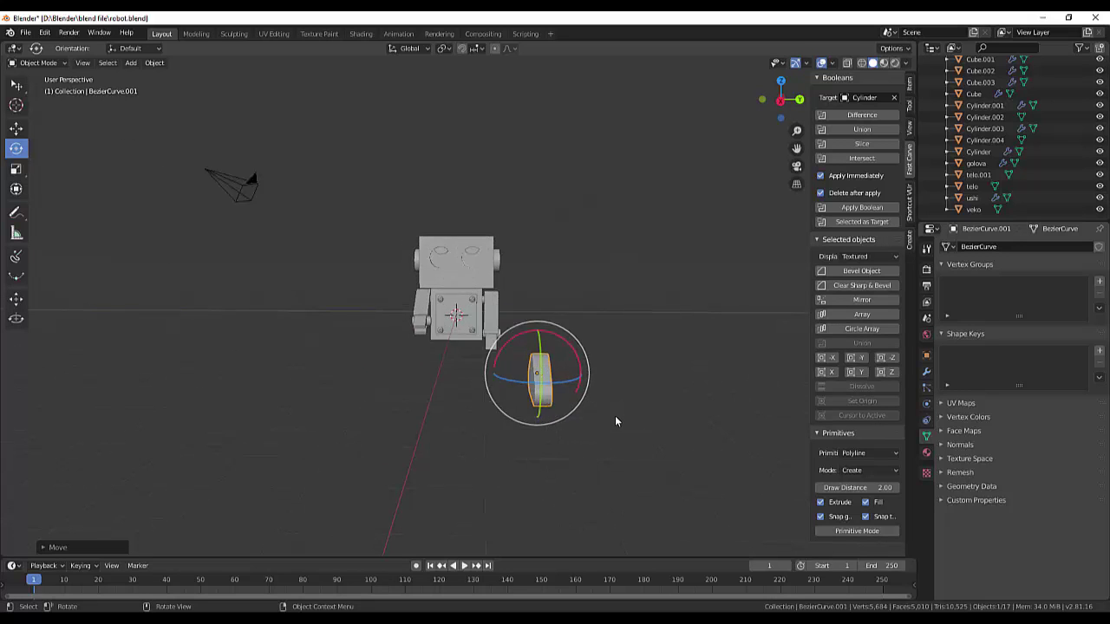
{"action": "scroll", "coordinate": [615, 415], "scroll_direction": "up", "scroll_amount": 3}
{"action": "mouse_move", "coordinate": [666, 394]}
{"action": "middle_mouse_down"}
{"action": "mouse_move", "coordinate": [638, 407]}
{"action": "mouse_move", "coordinate": [548, 393]}
{"action": "middle_mouse_up"}
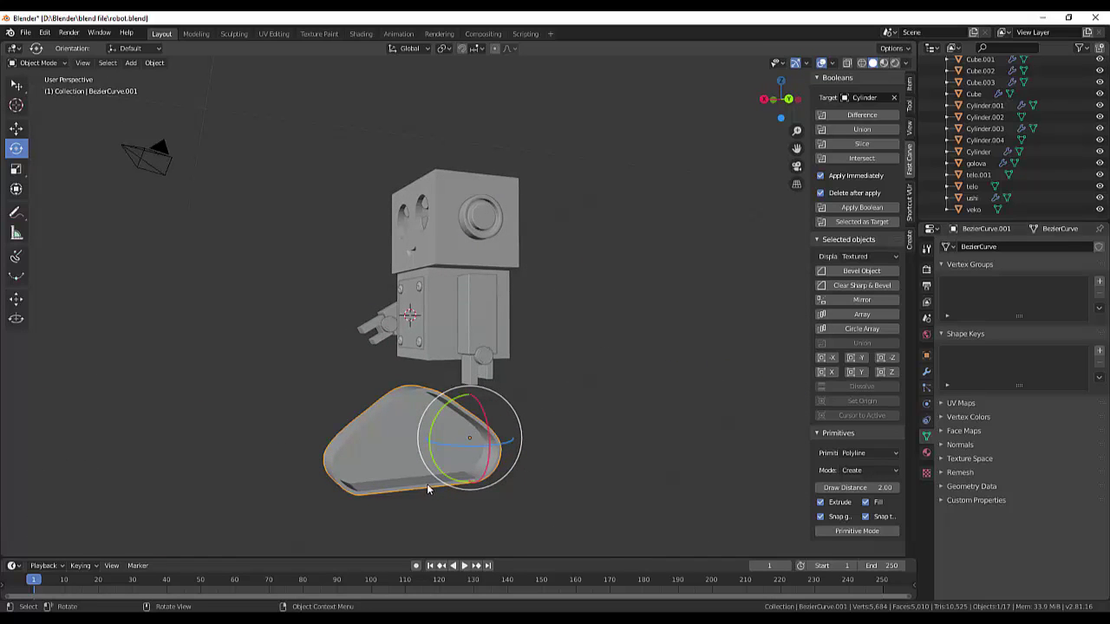
Step: In front orthographic view, rotate and move the upright shape under the robot's body
{"action": "key", "text": "KP_3"}
{"action": "key", "text": "KP_1"}
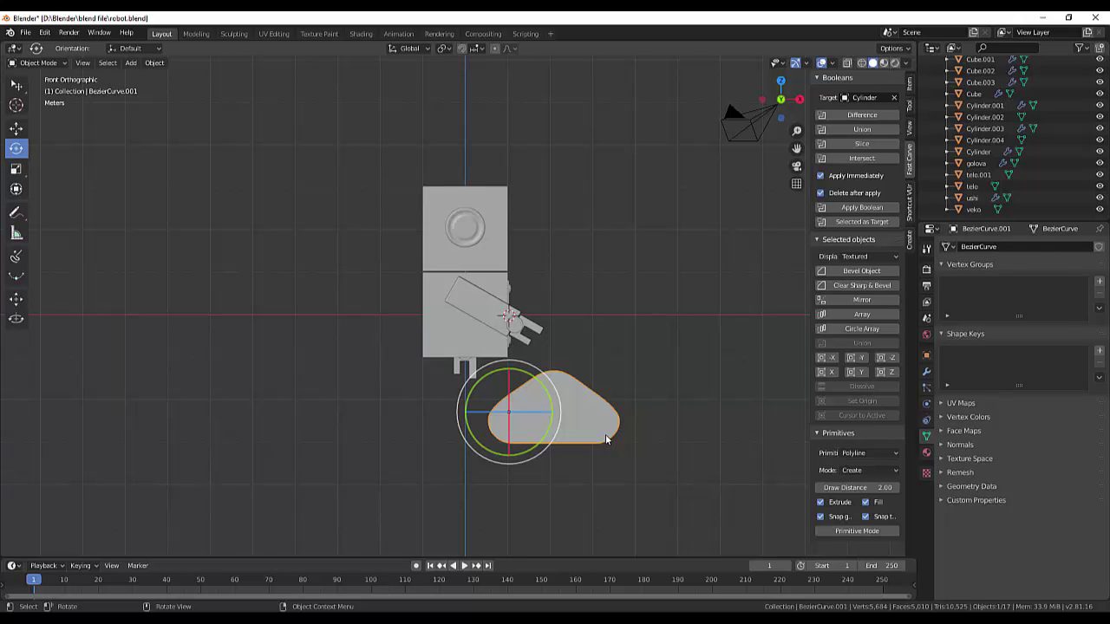
{"action": "key", "text": "r"}
{"action": "key", "text": "g"}
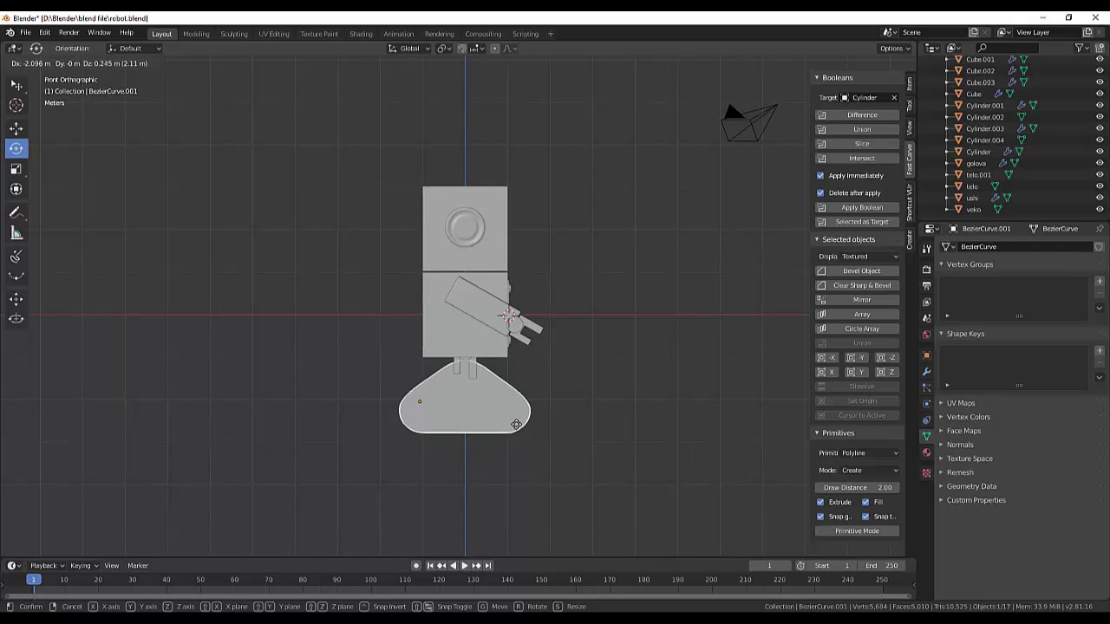
{"action": "left_click", "coordinate": [516, 424]}
{"action": "mouse_move", "coordinate": [516, 424]}
{"action": "middle_mouse_down"}
{"action": "mouse_move", "coordinate": [655, 386]}
{"action": "mouse_move", "coordinate": [577, 414]}
{"action": "mouse_move", "coordinate": [518, 400]}
{"action": "middle_mouse_up"}
Step: From the right view, slide the shape about 1.443 m along Y beneath the right leg
{"action": "key", "text": "KP_3"}
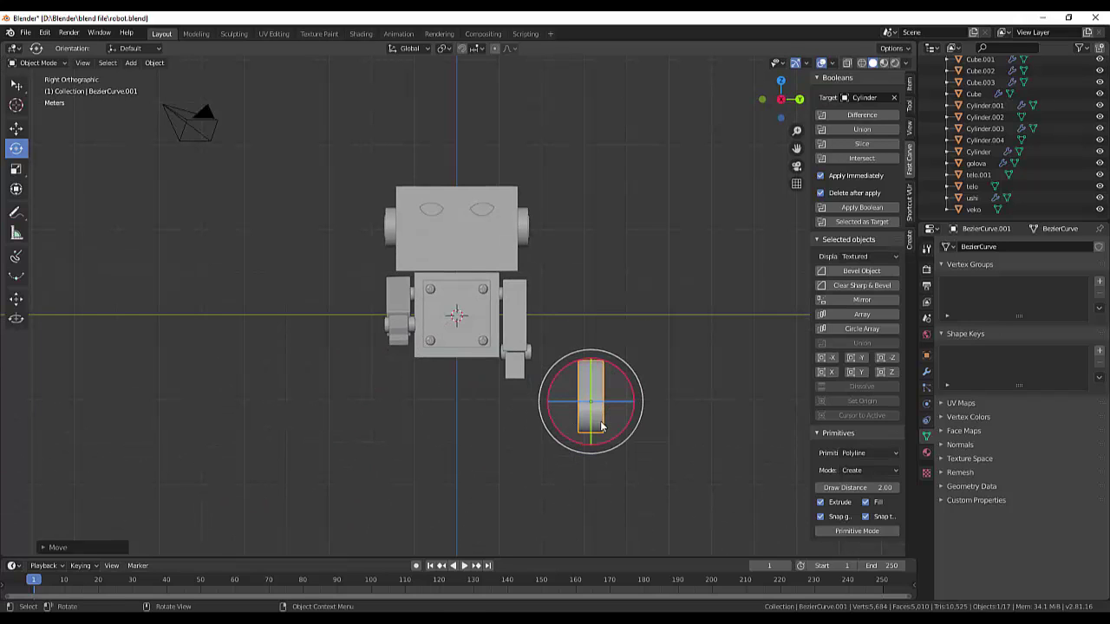
{"action": "key", "text": "g"}
{"action": "key", "text": "y"}
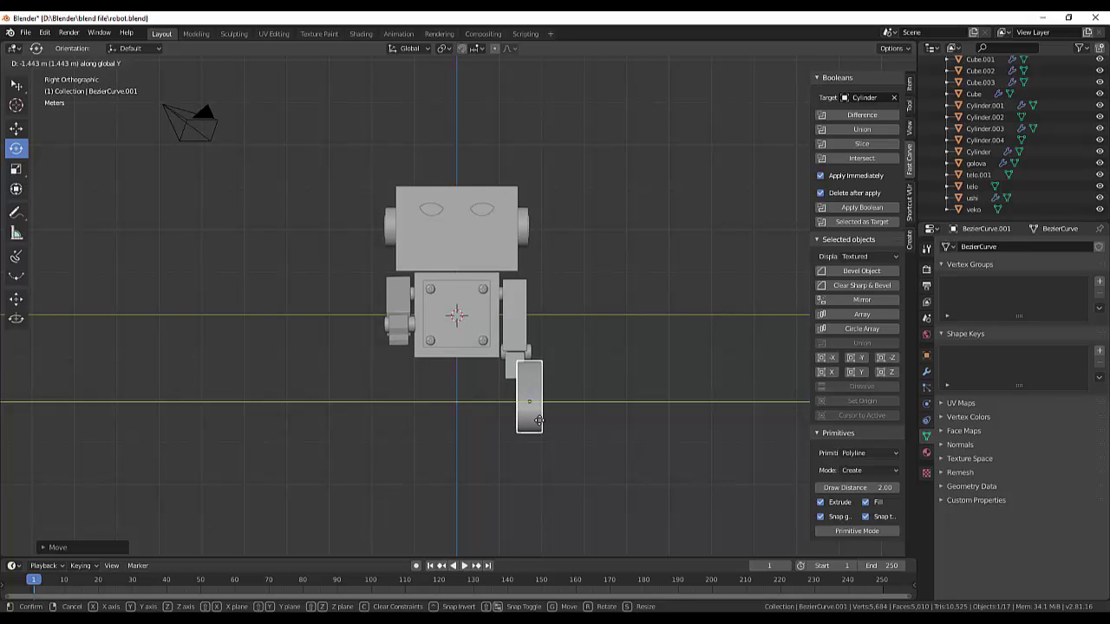
{"action": "left_click", "coordinate": [538, 421]}
{"action": "mouse_move", "coordinate": [539, 420]}
{"action": "middle_mouse_down"}
{"action": "mouse_move", "coordinate": [658, 365]}
{"action": "mouse_move", "coordinate": [535, 373]}
{"action": "mouse_move", "coordinate": [652, 370]}
{"action": "middle_mouse_up"}
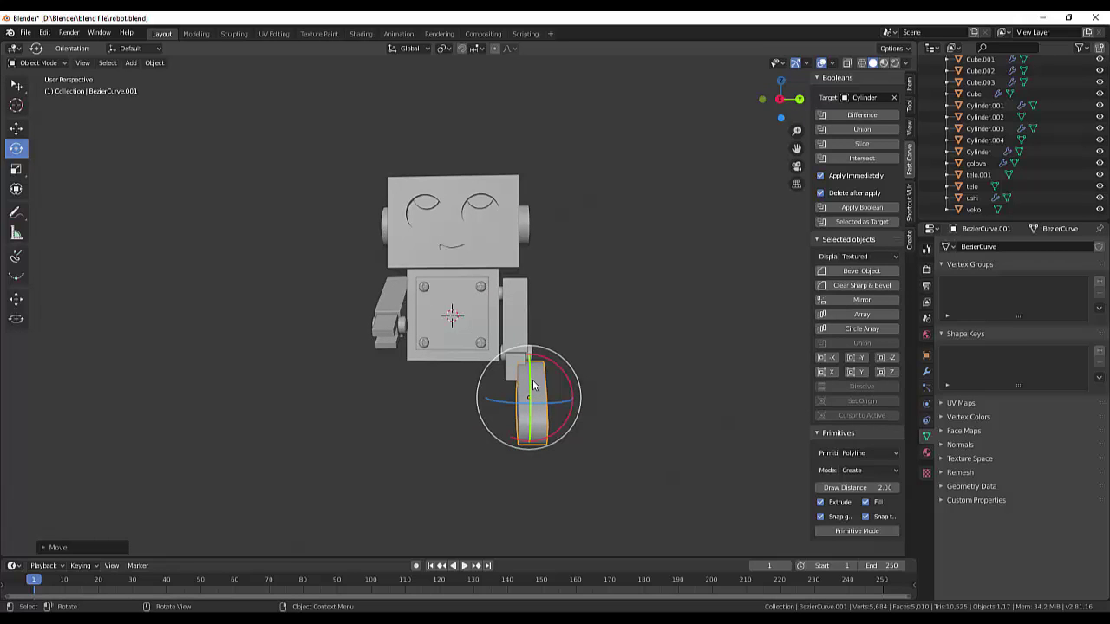
Step: Move the upright track down about 0.24 m on Z to fit under the right leg
{"action": "key", "text": "g"}
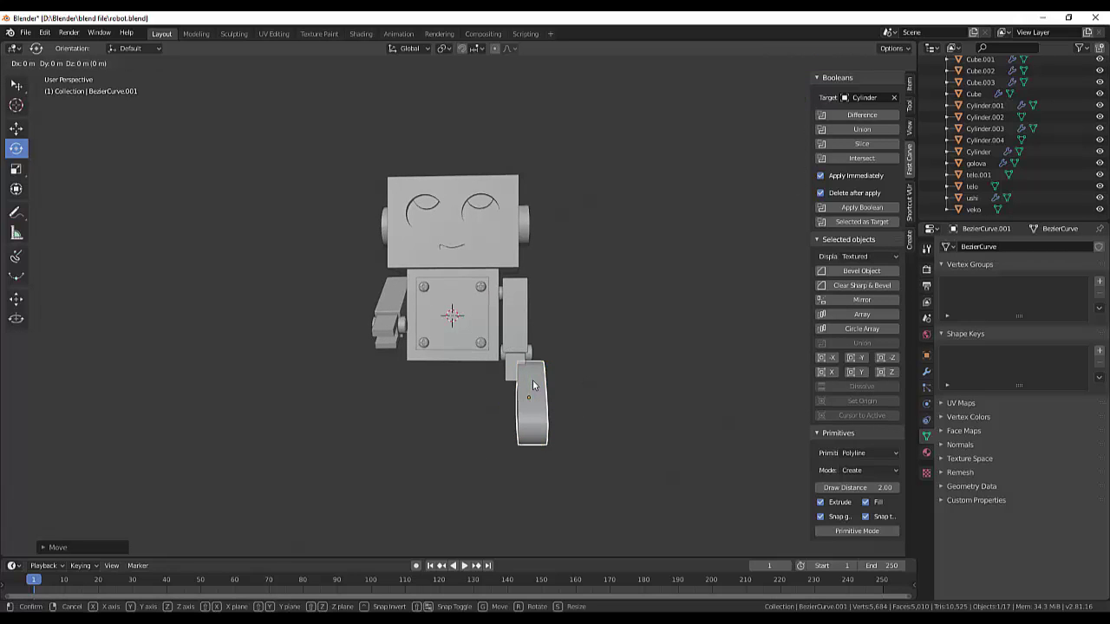
{"action": "key", "text": "z"}
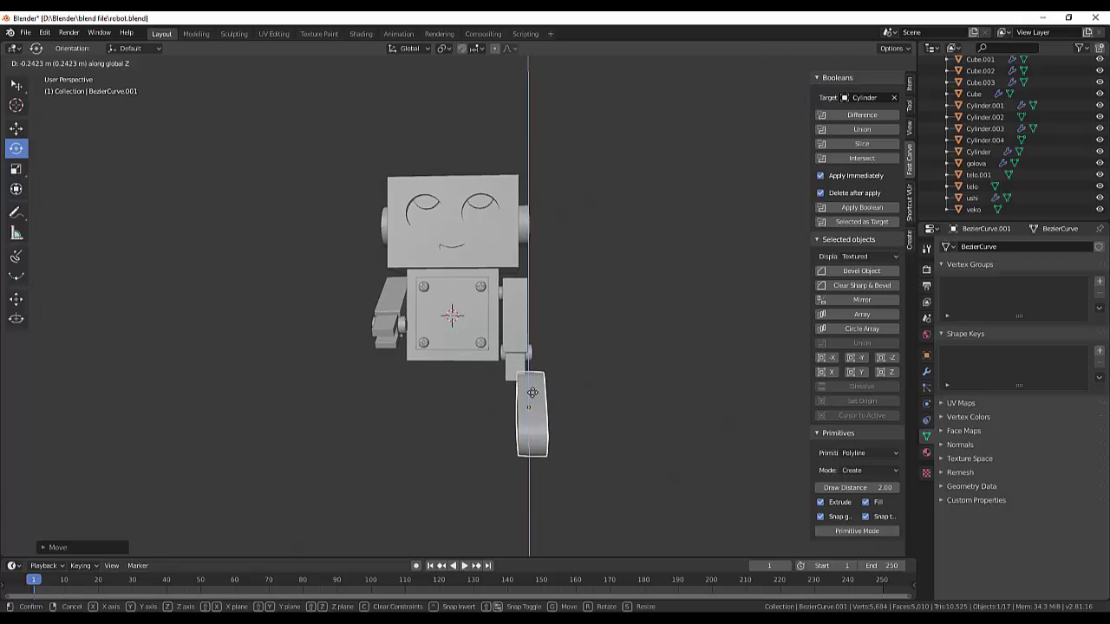
{"action": "left_click", "coordinate": [532, 403]}
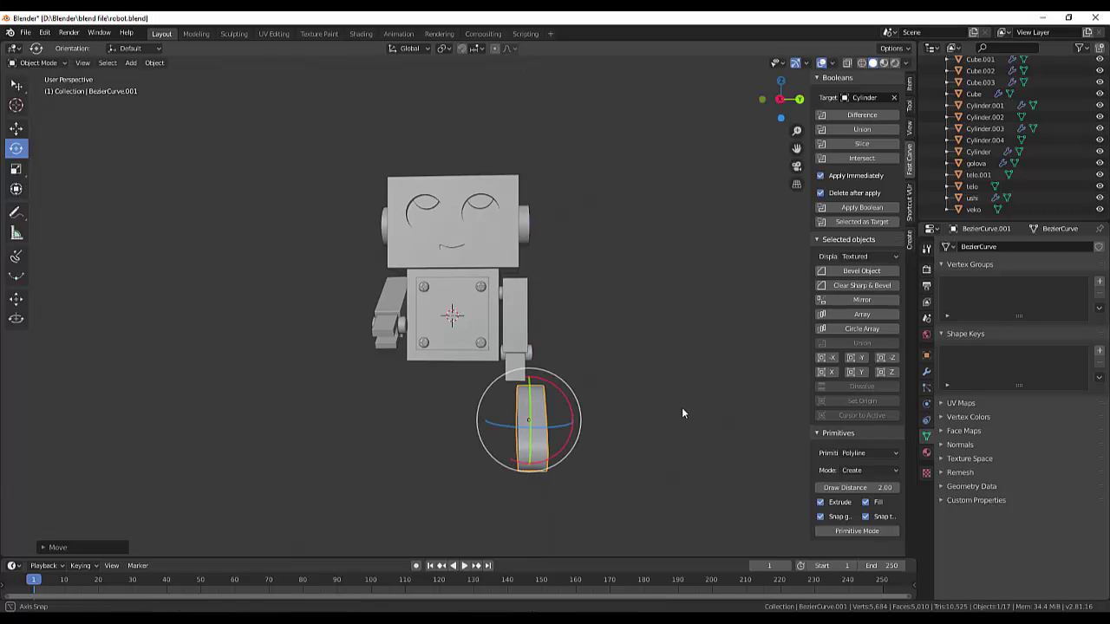
{"action": "mouse_move", "coordinate": [681, 406]}
{"action": "middle_mouse_down"}
{"action": "mouse_move", "coordinate": [564, 408]}
{"action": "mouse_move", "coordinate": [566, 387]}
{"action": "mouse_move", "coordinate": [656, 388]}
{"action": "mouse_move", "coordinate": [688, 401]}
{"action": "mouse_move", "coordinate": [636, 422]}
{"action": "mouse_move", "coordinate": [656, 426]}
{"action": "mouse_move", "coordinate": [687, 417]}
{"action": "mouse_move", "coordinate": [641, 417]}
{"action": "mouse_move", "coordinate": [663, 399]}
{"action": "mouse_move", "coordinate": [523, 393]}
{"action": "mouse_move", "coordinate": [541, 380]}
{"action": "mouse_move", "coordinate": [646, 378]}
{"action": "mouse_move", "coordinate": [684, 395]}
{"action": "mouse_move", "coordinate": [756, 395]}
{"action": "mouse_move", "coordinate": [644, 413]}
{"action": "mouse_move", "coordinate": [554, 386]}
{"action": "mouse_move", "coordinate": [670, 381]}
{"action": "mouse_move", "coordinate": [551, 378]}
{"action": "mouse_move", "coordinate": [632, 382]}
{"action": "mouse_move", "coordinate": [610, 388]}
{"action": "middle_mouse_up"}
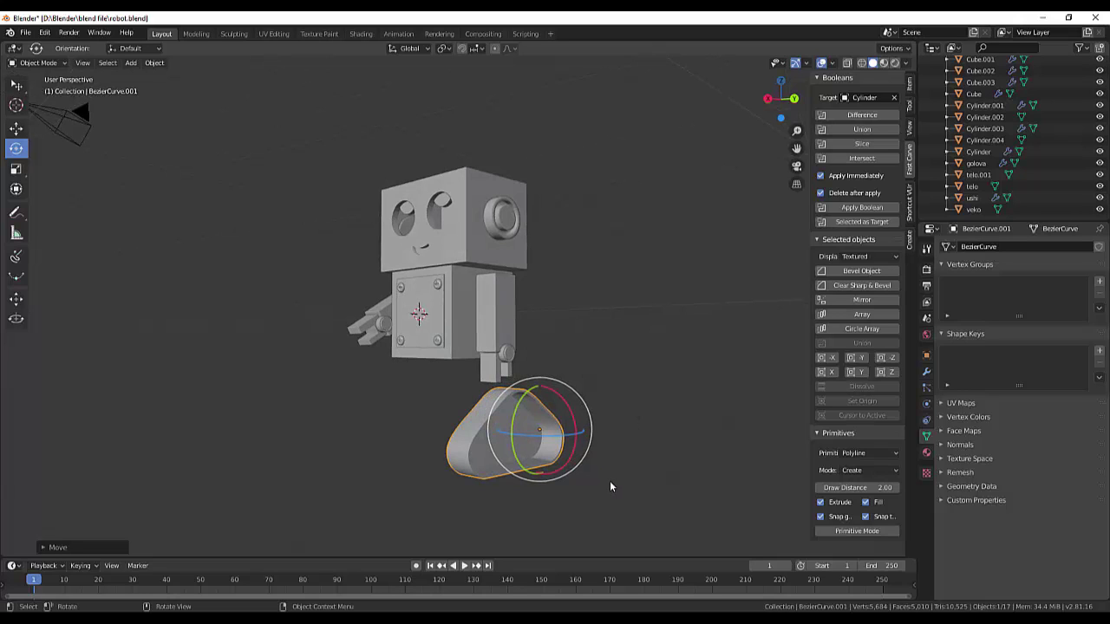